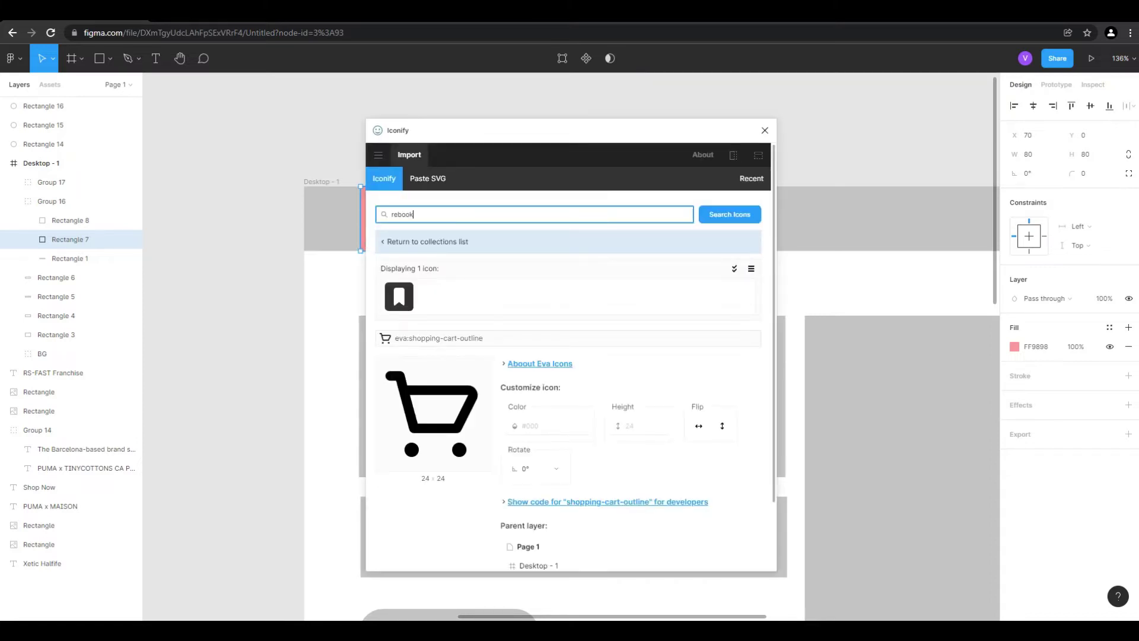
Search Iconify for "puma", import the simple-icons:puma icon into Group 16, and close the plugin.
{"action": "type", "text": "ma"}
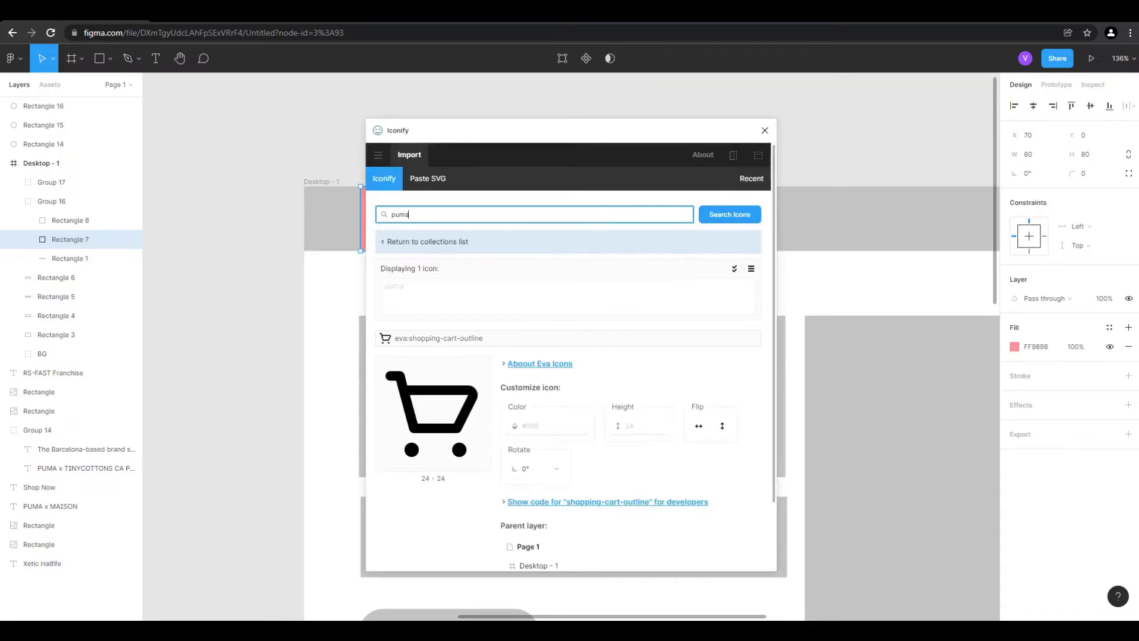
{"action": "left_click", "coordinate": [399, 296]}
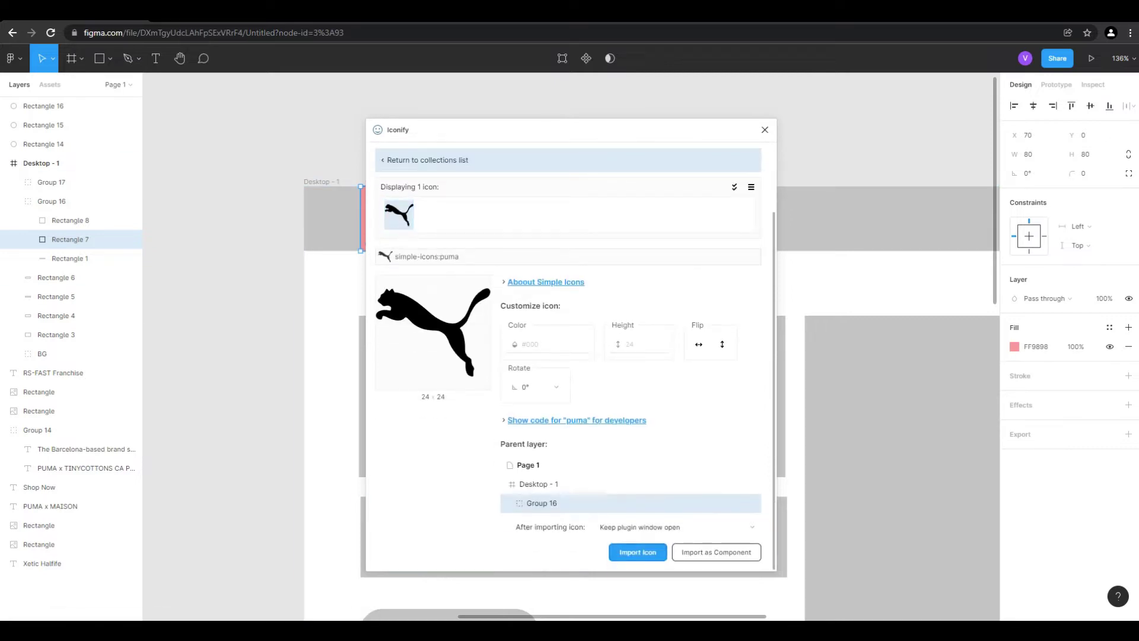
{"action": "left_click", "coordinate": [638, 552]}
{"action": "left_click", "coordinate": [764, 130]}
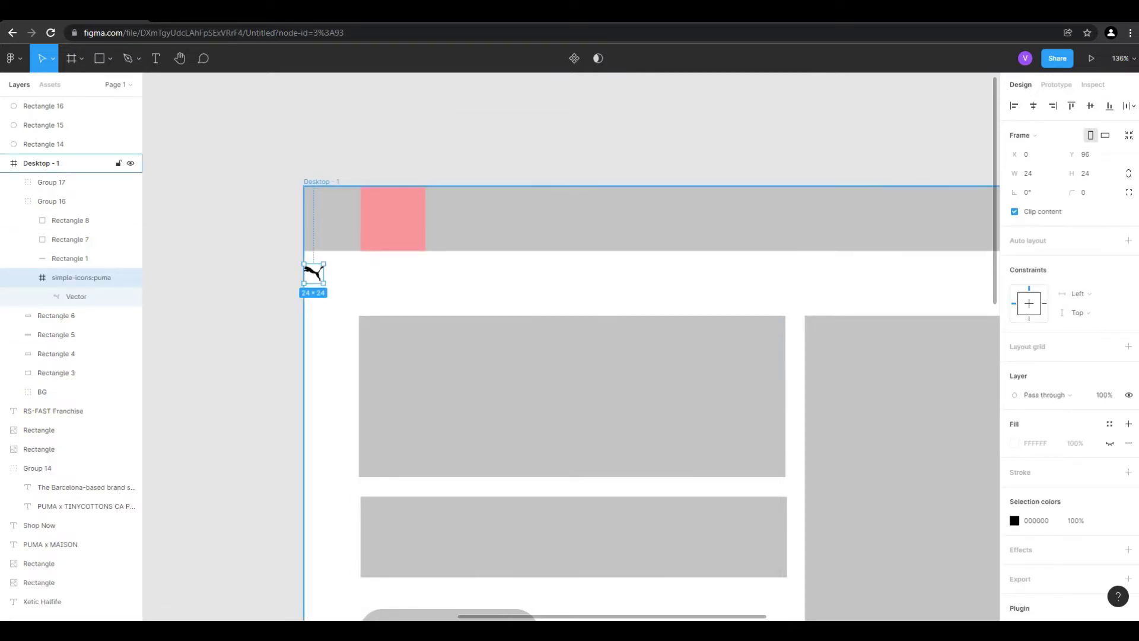
Move the puma icon onto the pink header square at about X 98, Y 28 and bring its layer to the top of Group 16.
{"action": "left_click", "coordinate": [76, 296]}
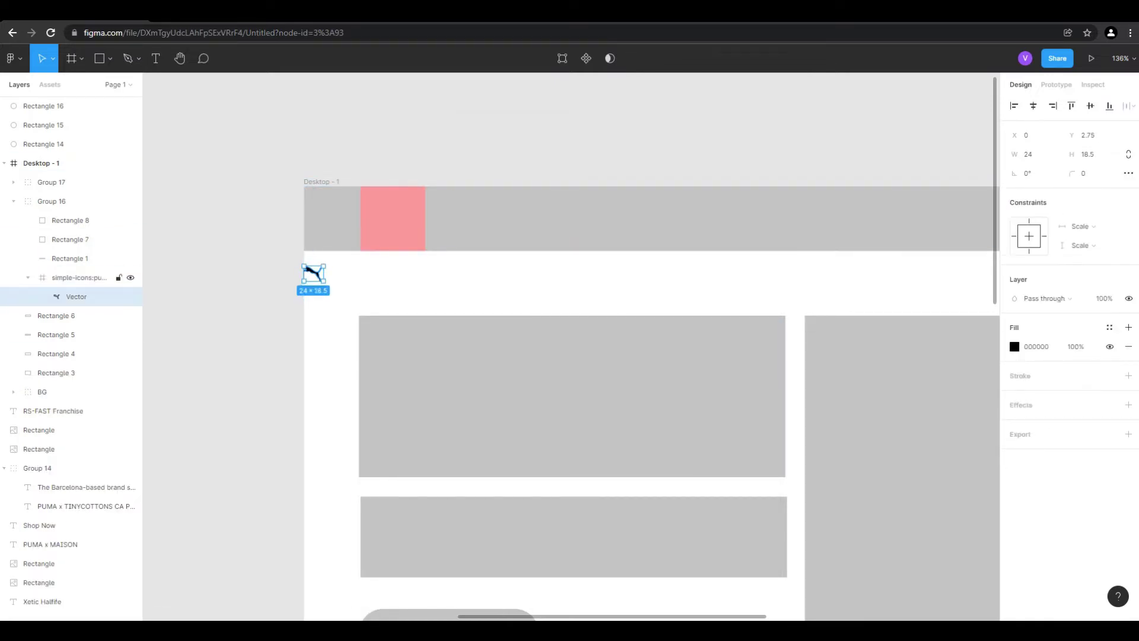
{"action": "left_click", "coordinate": [81, 277]}
{"action": "left_click_drag", "start_coordinate": [313, 273], "coordinate": [392, 218]}
{"action": "left_click_drag", "start_coordinate": [81, 277], "coordinate": [81, 214]}
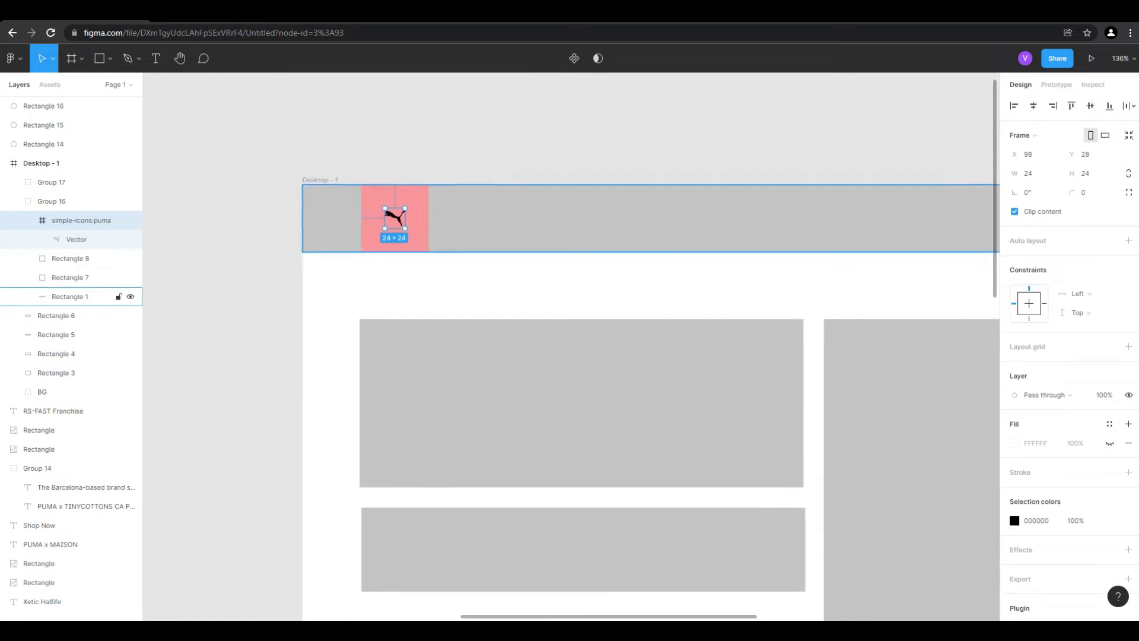
Resize the puma icon proportionally to 70 × 70 and reposition it inside the pink square at X 75, Y 10.
{"action": "scroll", "coordinate": [360, 228], "scroll_direction": "up", "scroll_amount": 3}
{"action": "left_click", "coordinate": [70, 277]}
{"action": "left_click", "coordinate": [79, 220]}
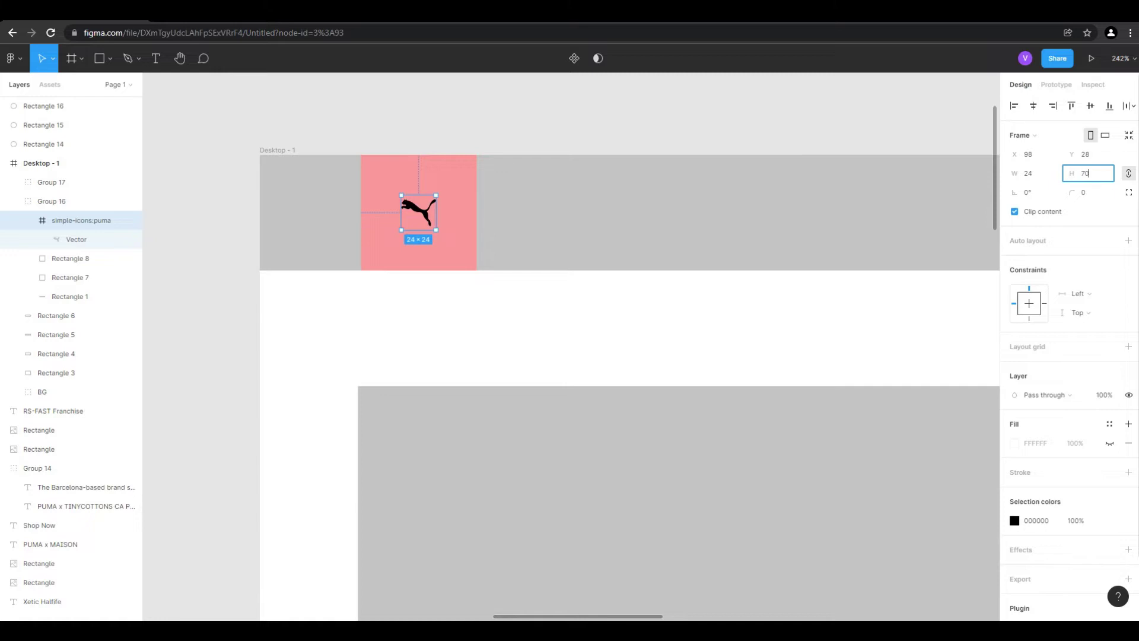
{"action": "type", "text": "70"}
{"action": "key", "text": "Return"}
{"action": "left_click_drag", "start_coordinate": [451, 246], "coordinate": [419, 220]}
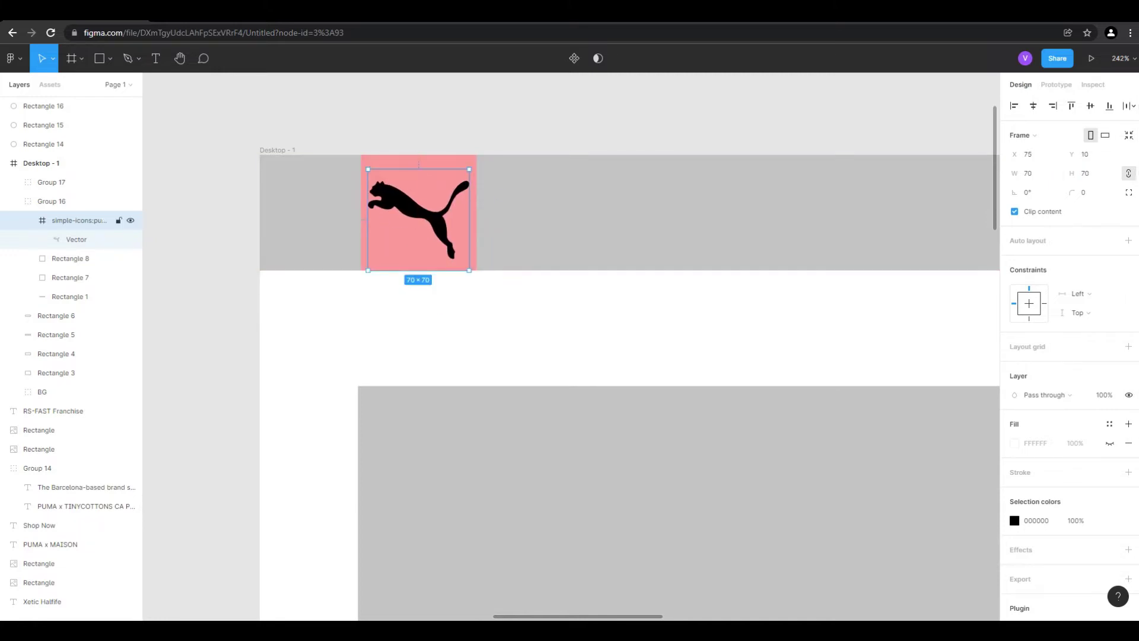
Apply the WHITE color style to the puma icon.
{"action": "left_click", "coordinate": [1014, 520]}
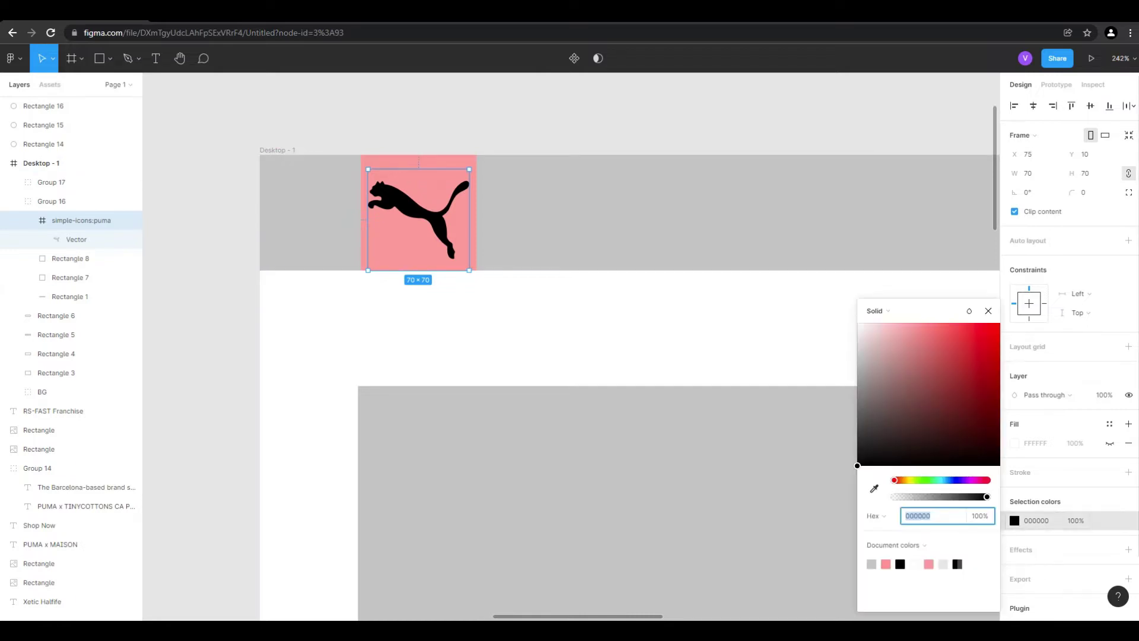
{"action": "left_click", "coordinate": [1109, 520]}
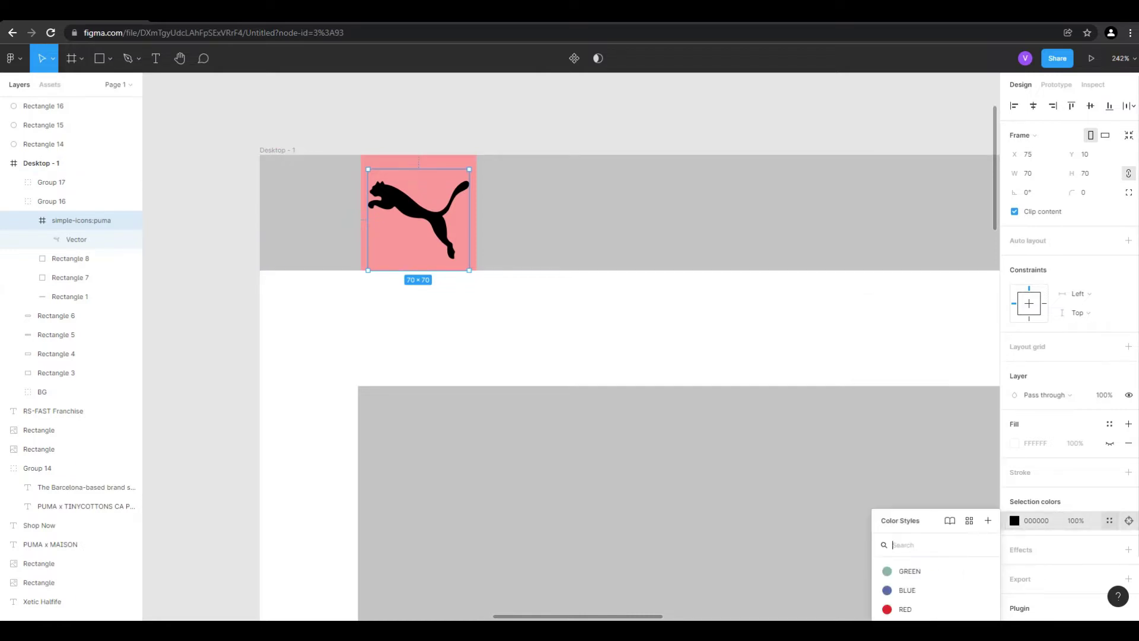
{"action": "left_click", "coordinate": [909, 579]}
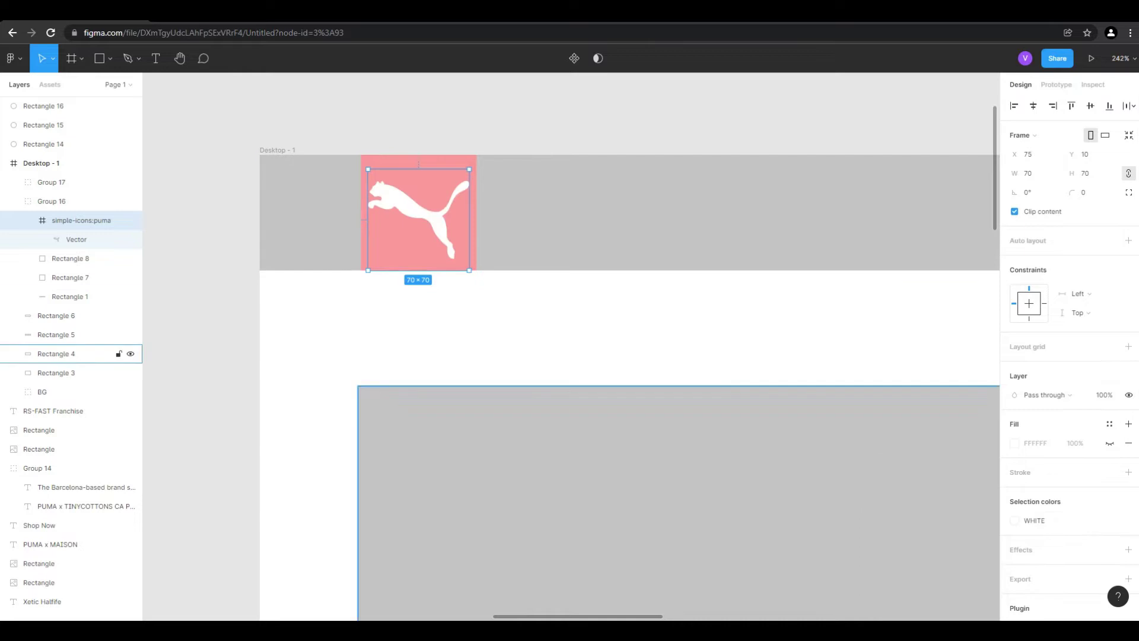
{"action": "left_click", "coordinate": [237, 134]}
Check the icon's margins within the pink square and align the vertical centers of the icon and Rectangle 7.
{"action": "scroll", "coordinate": [316, 233], "scroll_direction": "down", "scroll_amount": 2}
{"action": "double_click", "coordinate": [386, 220]}
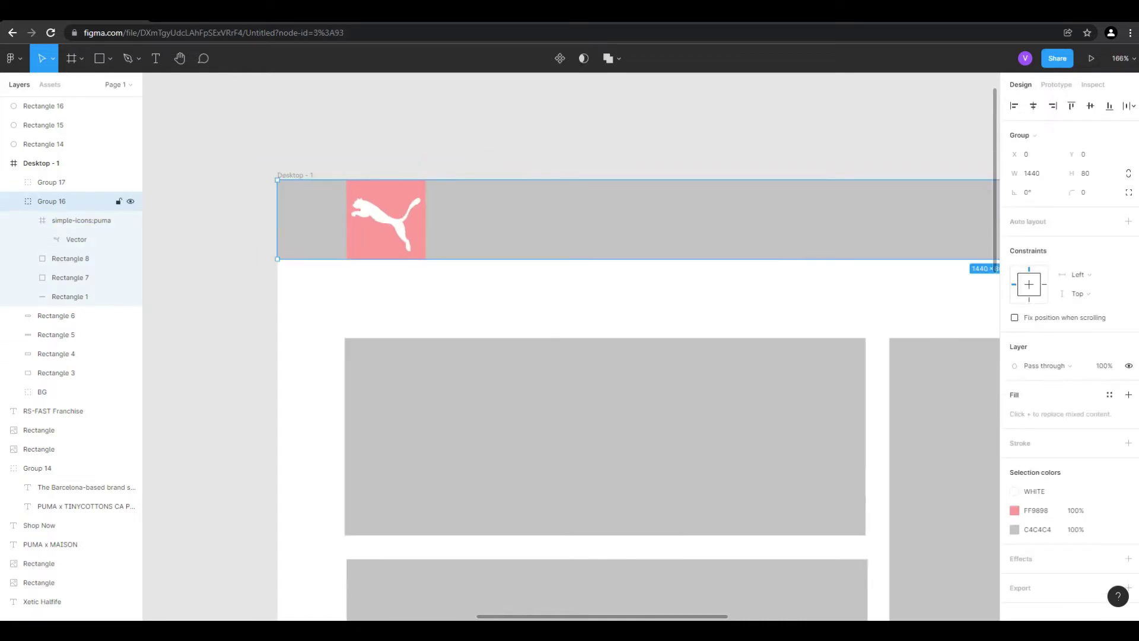
{"action": "key", "text": "alt"}
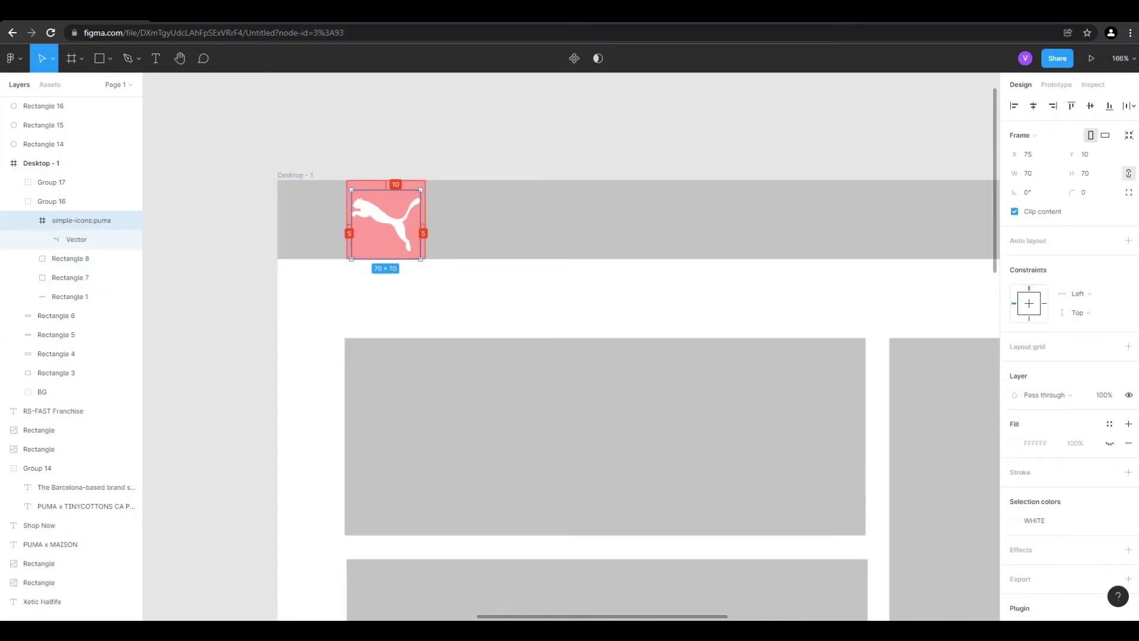
{"action": "scroll", "coordinate": [384, 187], "scroll_direction": "up", "scroll_amount": 3}
{"action": "left_click", "coordinate": [70, 277], "text": "shift"}
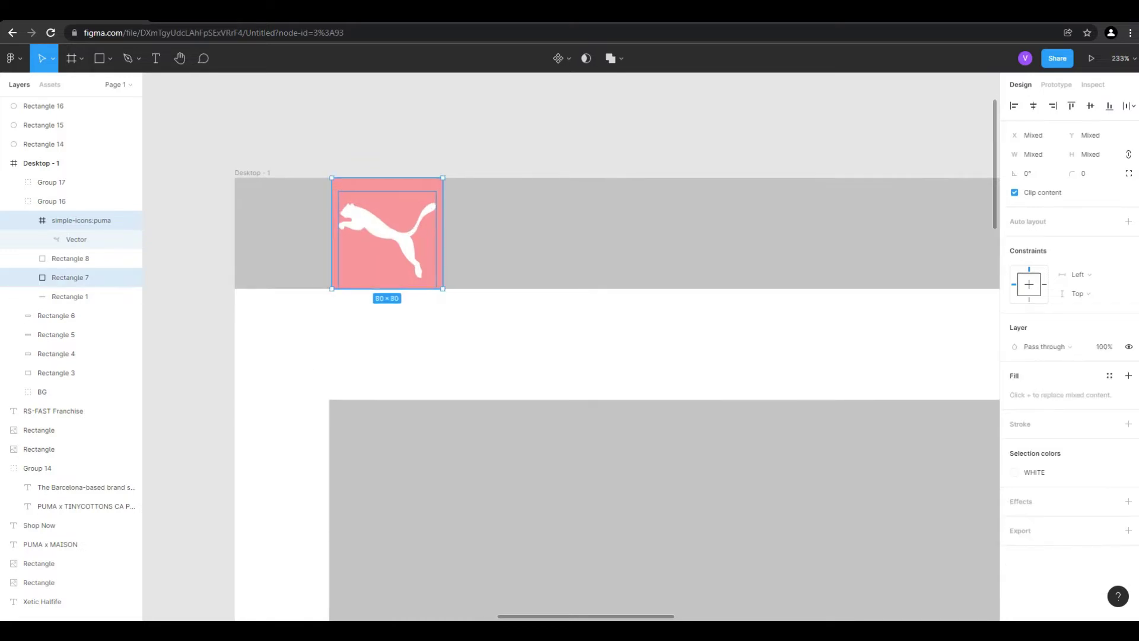
{"action": "left_click", "coordinate": [1089, 106]}
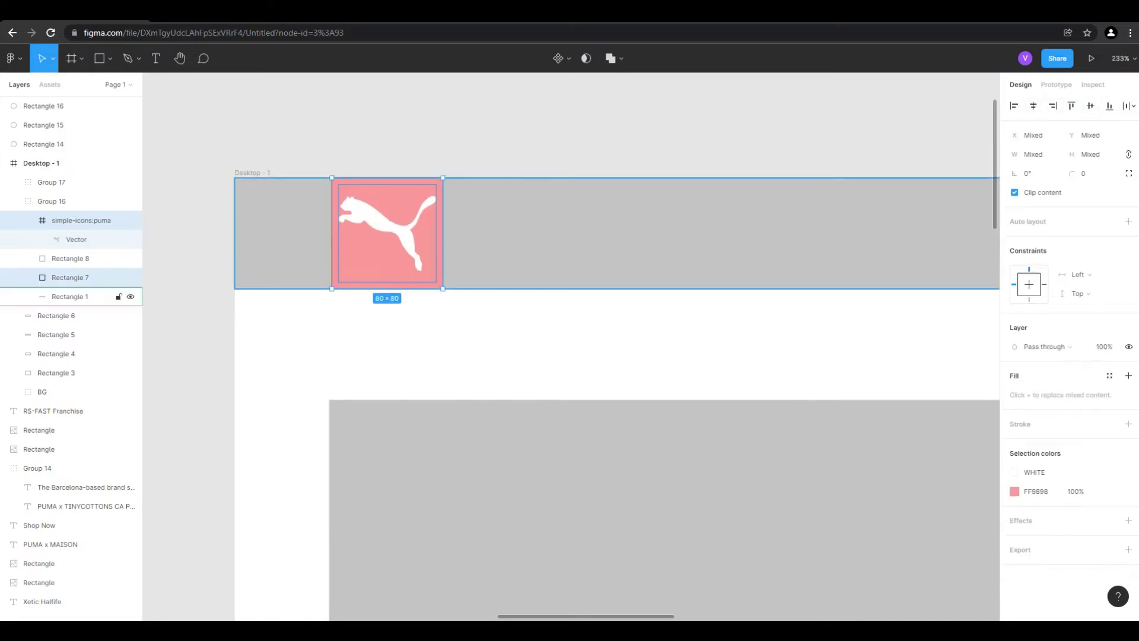
{"action": "key", "text": "Escape"}
Add the text WOMAN in the header bar, between the logo and the pink square at the far end.
{"action": "scroll", "coordinate": [279, 238], "scroll_direction": "down", "scroll_amount": 6}
{"action": "scroll", "coordinate": [436, 227], "scroll_direction": "up", "scroll_amount": 4}
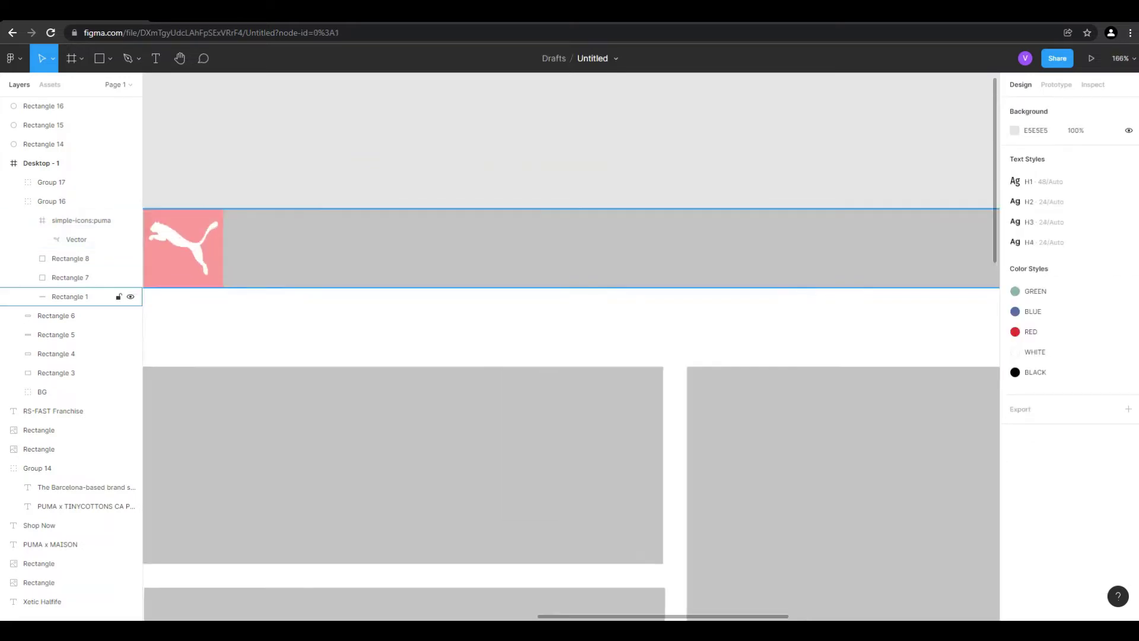
{"action": "scroll", "coordinate": [321, 235], "scroll_direction": "down", "scroll_amount": 4}
{"action": "scroll", "coordinate": [593, 198], "scroll_direction": "up", "scroll_amount": 3}
{"action": "key", "text": "t"}
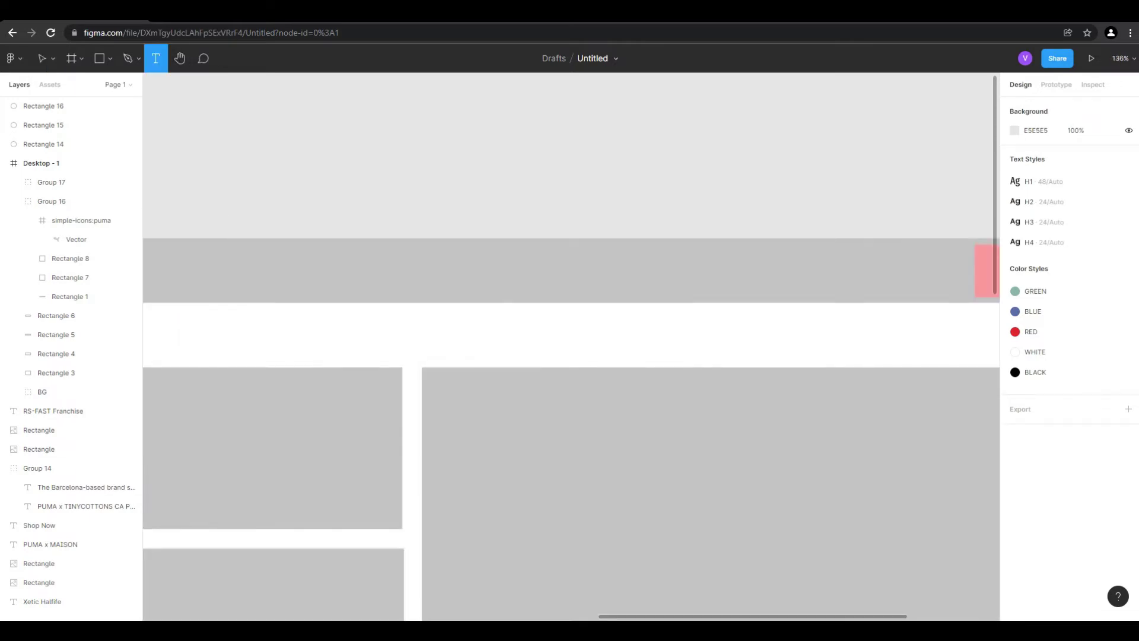
{"action": "left_click", "coordinate": [455, 277]}
{"action": "key", "text": "BackSpace"}
{"action": "key", "text": "BackSpace"}
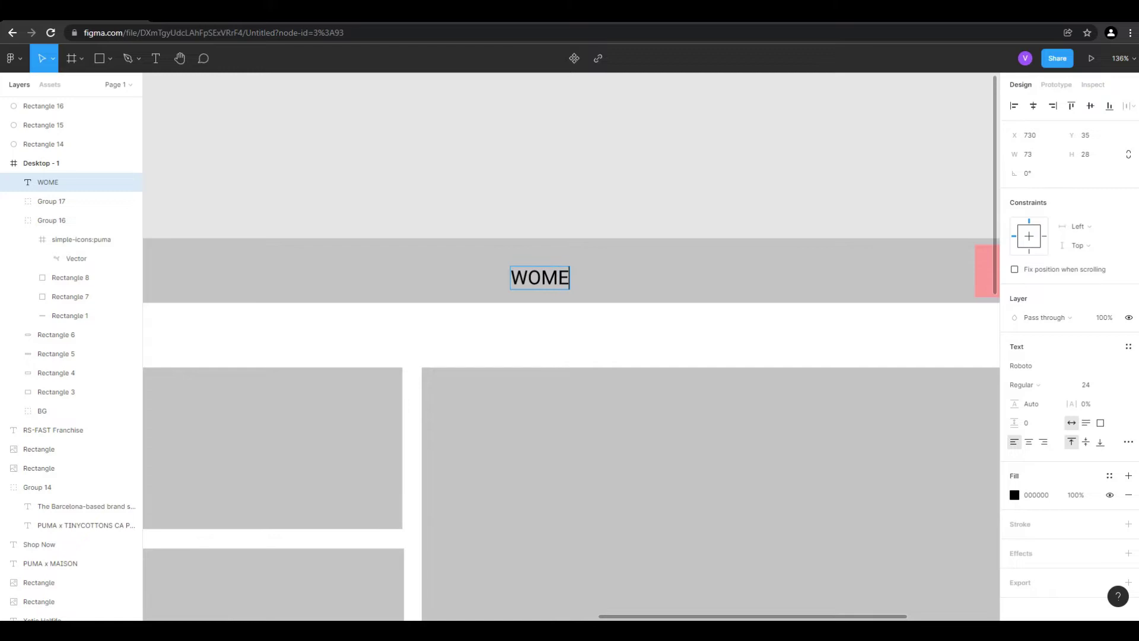
Apply the H3 text style to the WOMAN label.
{"action": "key", "text": "ctrl+a"}
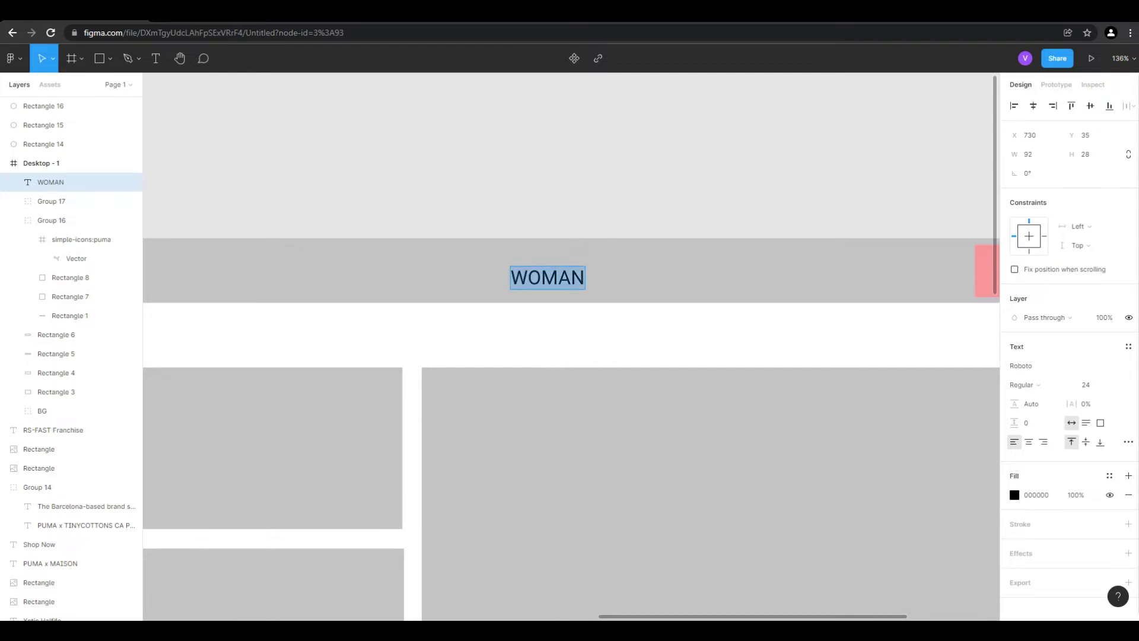
{"action": "left_click", "coordinate": [1128, 346]}
{"action": "left_click", "coordinate": [1127, 346]}
{"action": "left_click", "coordinate": [1127, 346]}
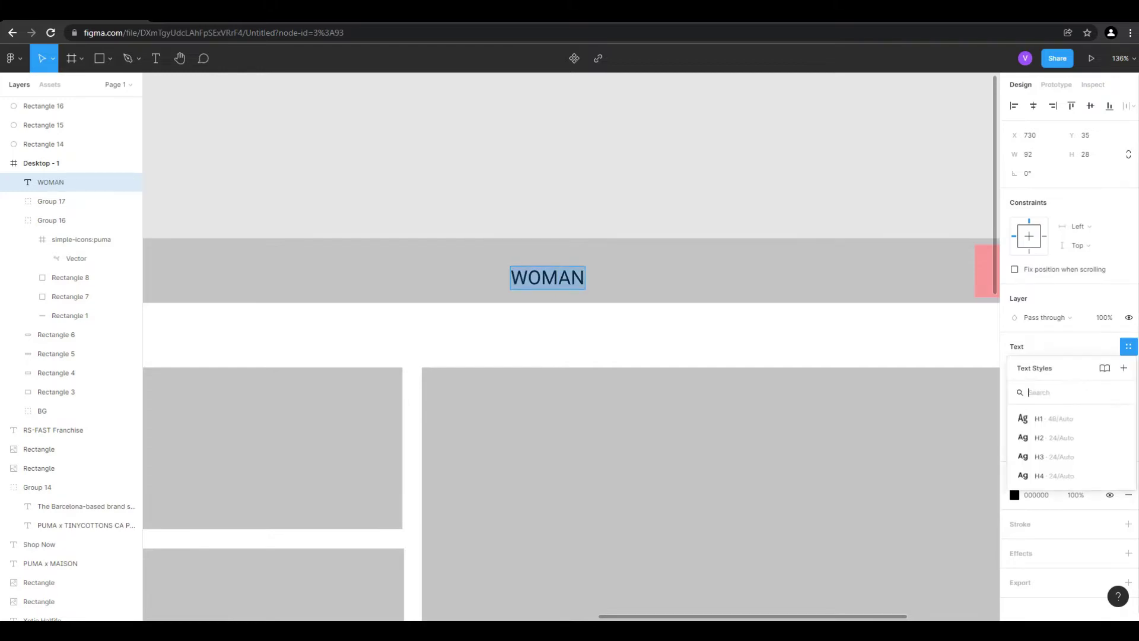
{"action": "left_click", "coordinate": [1038, 456]}
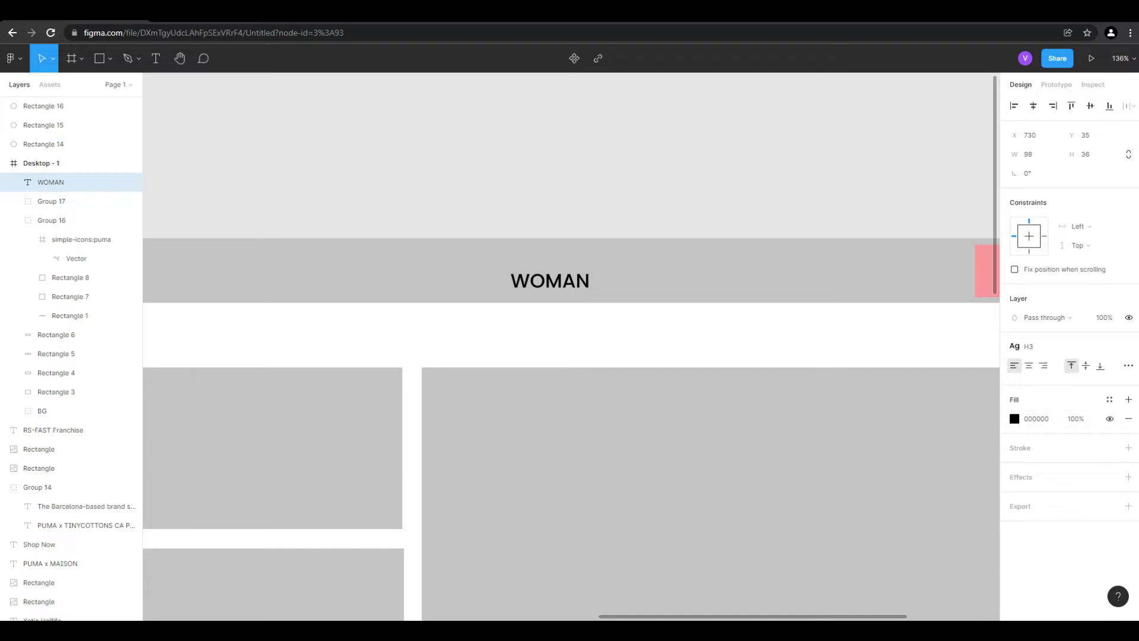
{"action": "key", "text": "ctrl+a"}
{"action": "key", "text": "Escape"}
Duplicate the WOMAN label along the same line to X 855 and change the copy's text to MAN.
{"action": "left_click_drag", "start_coordinate": [550, 281], "coordinate": [650, 281]}
{"action": "double_click", "coordinate": [651, 281]}
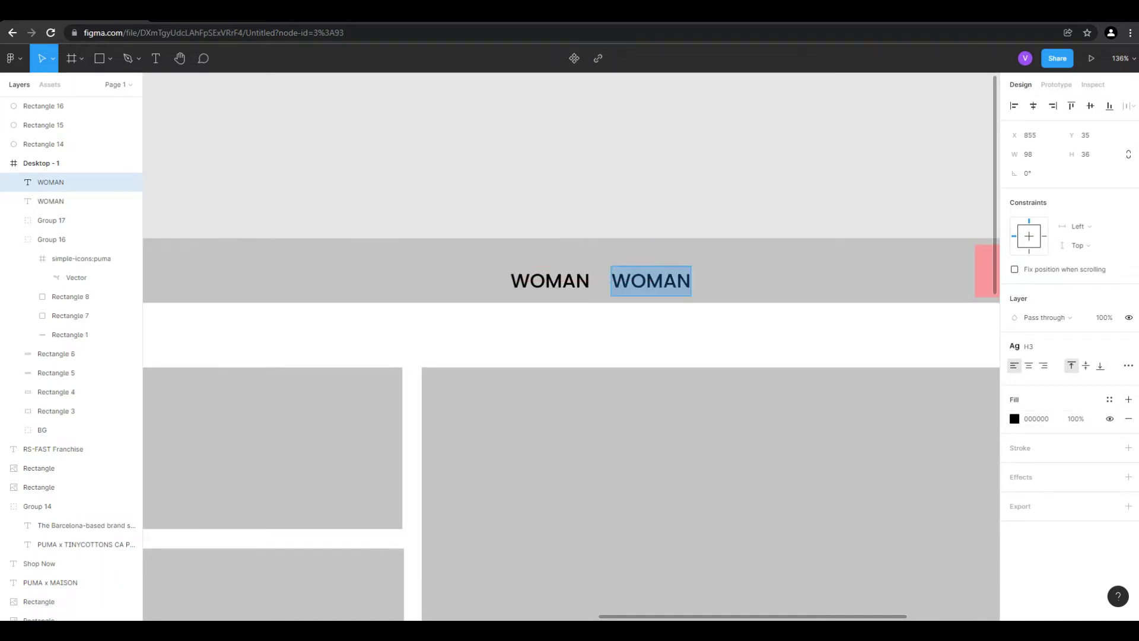
{"action": "type", "text": "MAN"}
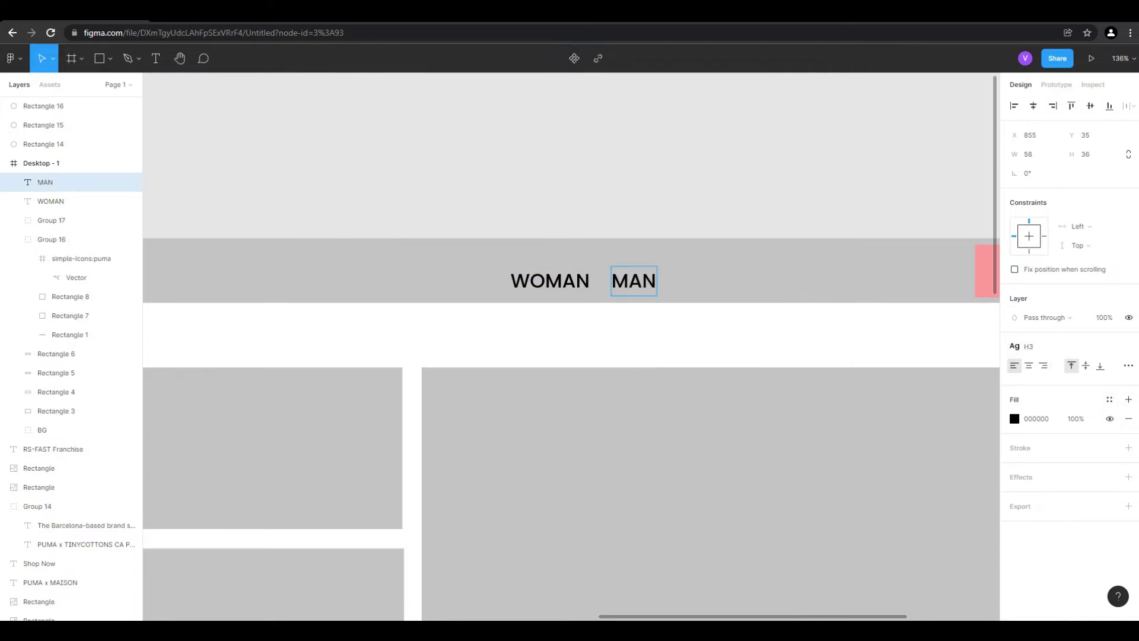
Detach the H3 style from the MAN label and set its font weight to Regular.
{"action": "left_click", "coordinate": [1129, 345]}
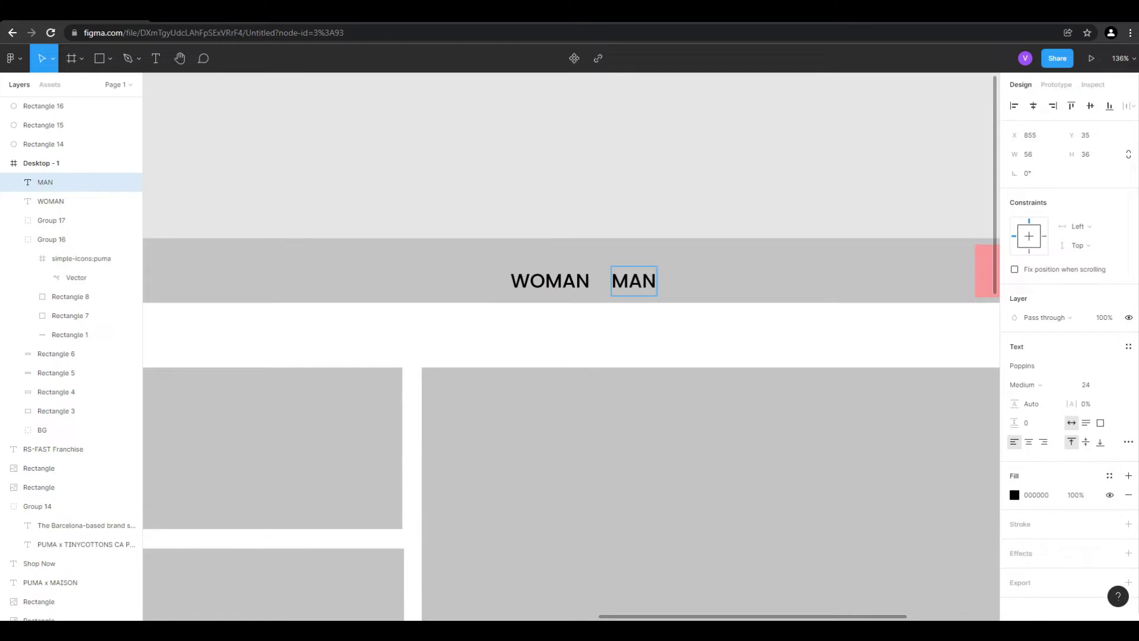
{"action": "left_click", "coordinate": [1026, 384]}
{"action": "left_click", "coordinate": [1036, 369]}
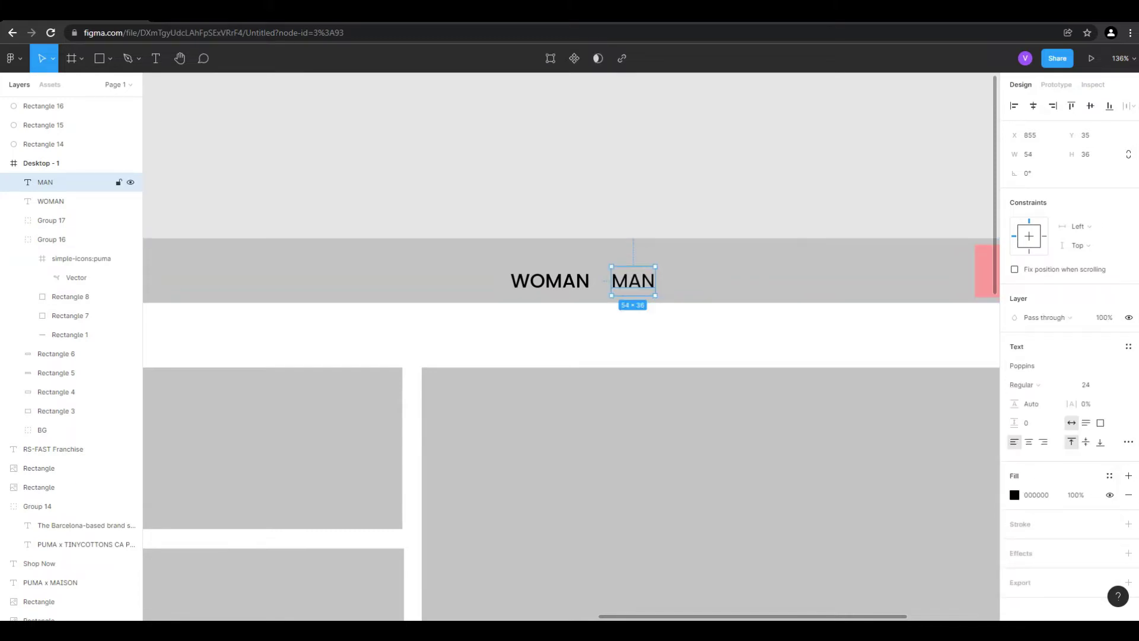
Nudge the MAN label horizontally to X 868, leaving a 40 px gap after WOMAN.
{"action": "key", "text": "alt"}
{"action": "key", "text": "alt+Right"}
{"action": "key", "text": "alt+shift+Right"}
{"action": "key", "text": "alt+shift+Right"}
{"action": "key", "text": "alt+Left"}
{"action": "key", "text": "alt+shift+Left"}
{"action": "key", "text": "alt+Right"}
{"action": "key", "text": "shift+Right"}
{"action": "key", "text": "Left"}
{"action": "key", "text": "Left"}
{"action": "key", "text": "Left"}
{"action": "key", "text": "Left"}
{"action": "key", "text": "Left"}
{"action": "key", "text": "Left"}
{"action": "key", "text": "Left"}
{"action": "key", "text": "Left"}
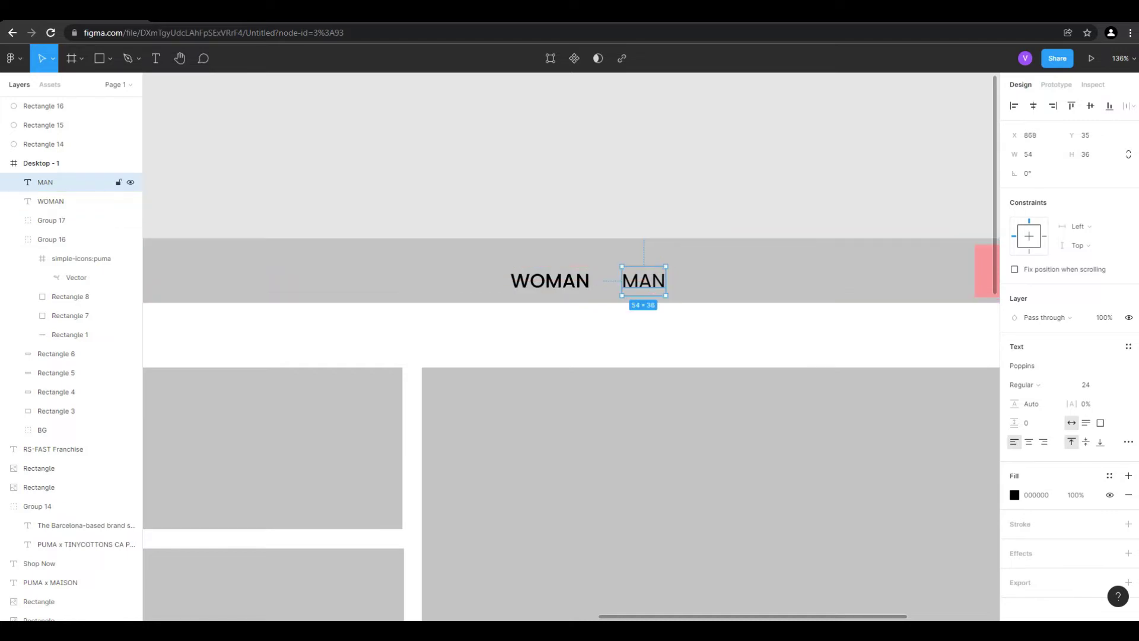
Duplicate the MAN label to X 962, 40 px after the original, and change the copy's text to KIDS.
{"action": "left_click_drag", "start_coordinate": [644, 280], "coordinate": [720, 281], "text": "alt"}
{"action": "key", "text": "Return"}
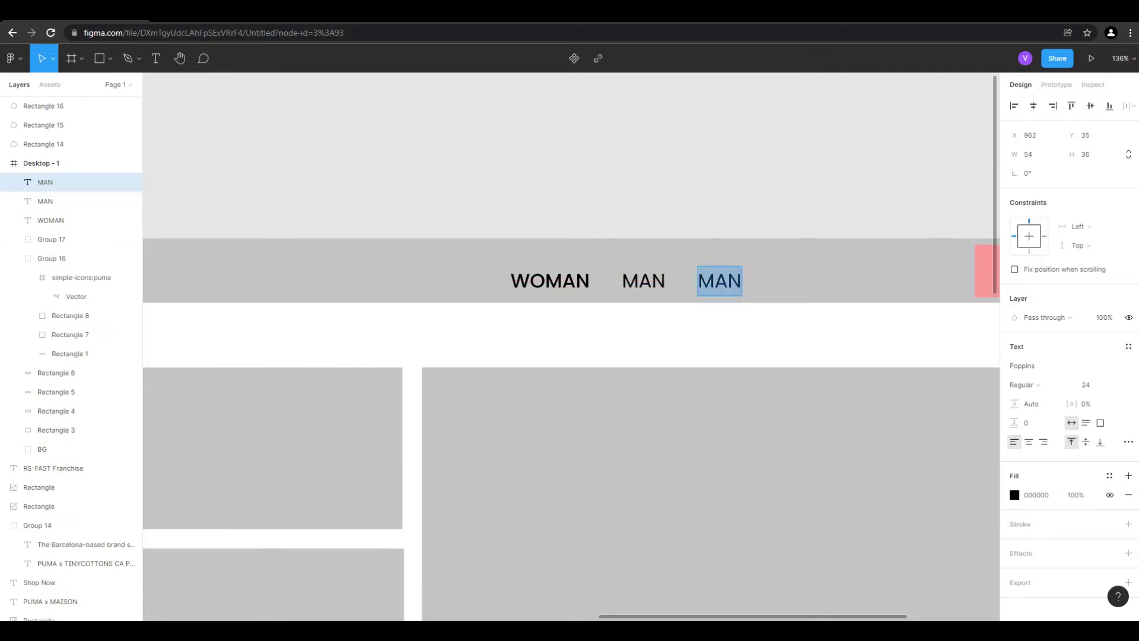
{"action": "type", "text": "KIDS"}
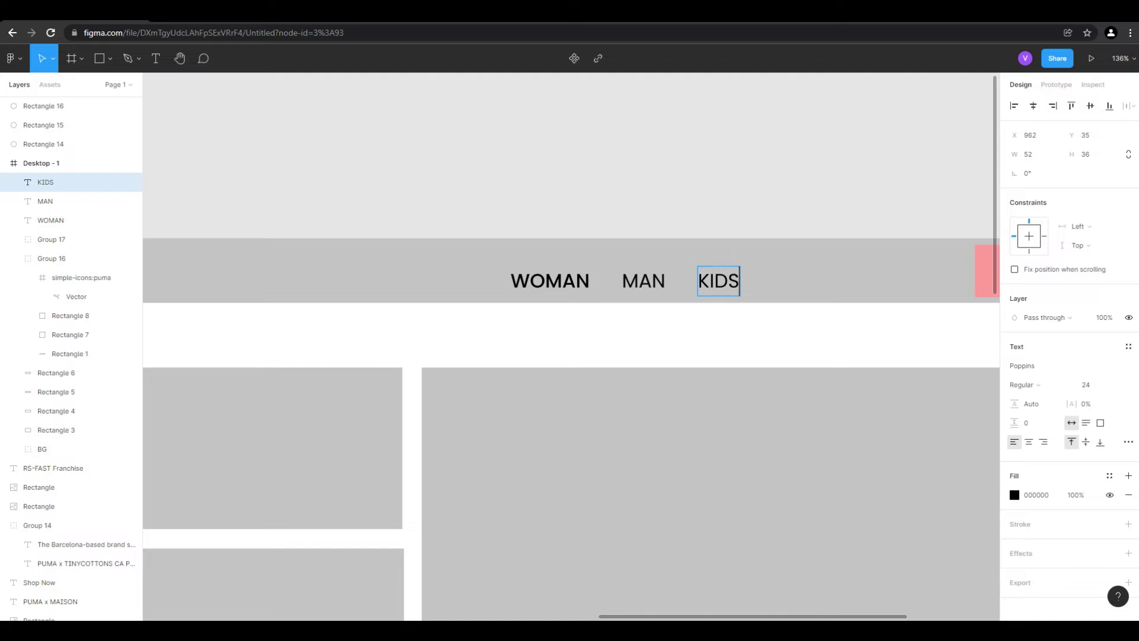
{"action": "key", "text": "Escape"}
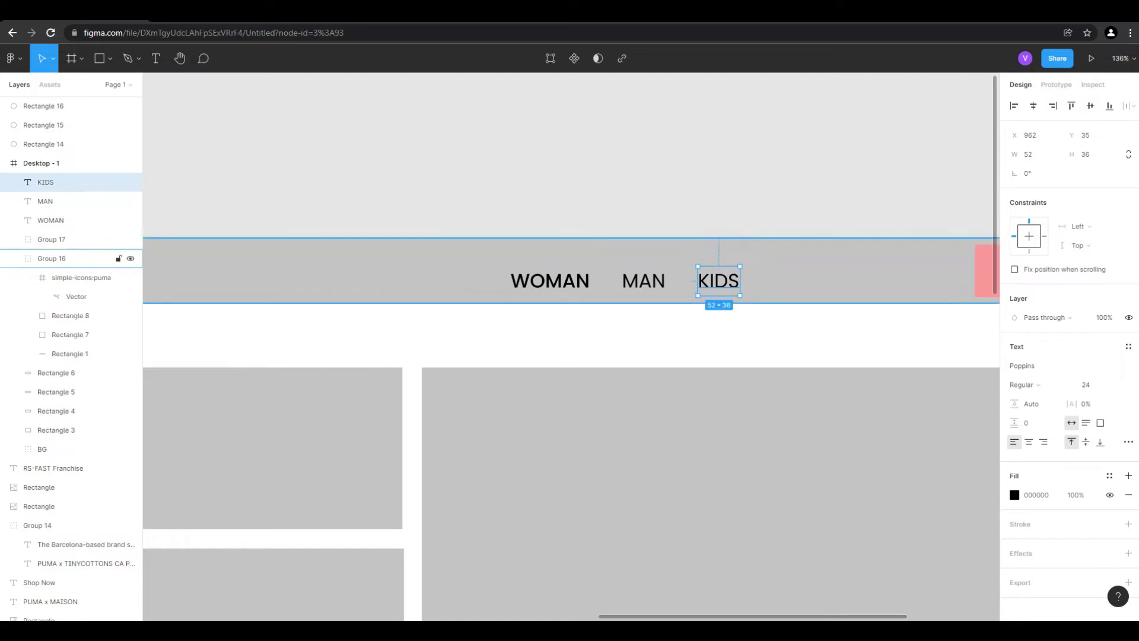
Duplicate the KIDS label to X 1054, 40 px after the original, and change the copy's text to SPORT.
{"action": "key", "text": "ctrl+d"}
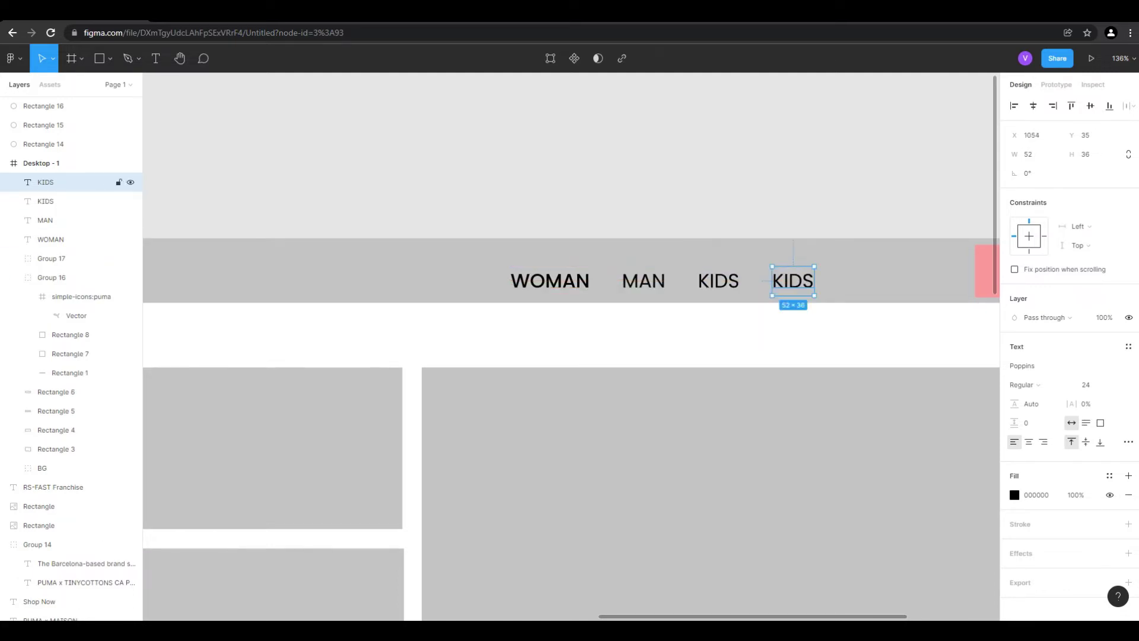
{"action": "key", "text": "Return"}
{"action": "type", "text": "SPORT"}
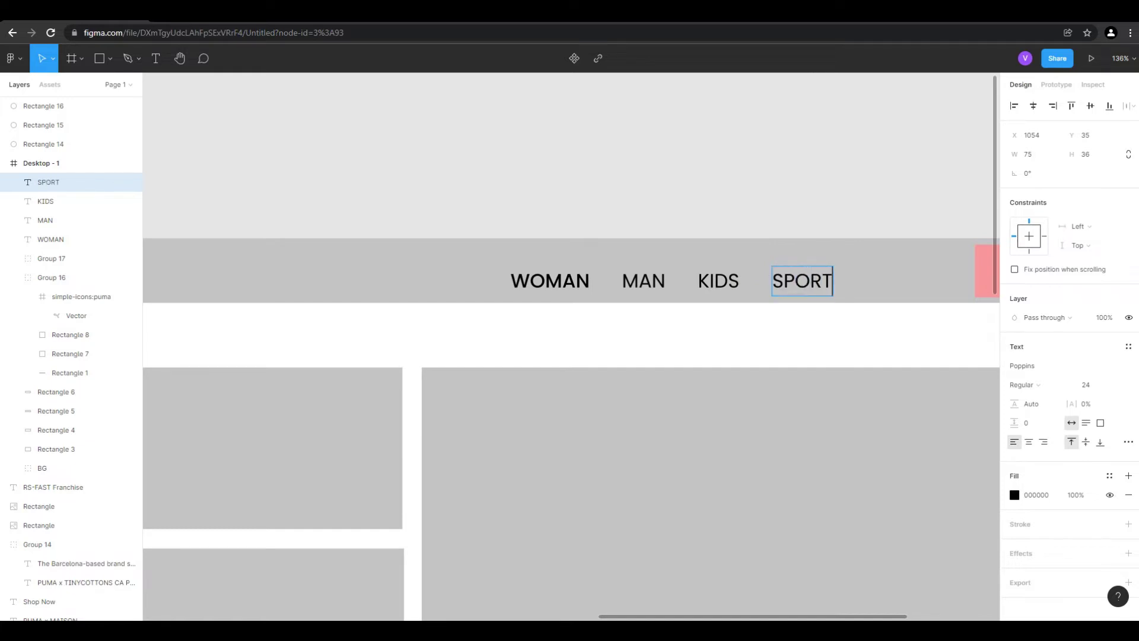
{"action": "key", "text": "Escape"}
Apply the BLACK color style to the MAN, KIDS and SPORT labels and set their layer opacity to 60%.
{"action": "left_click", "coordinate": [718, 280], "text": "shift"}
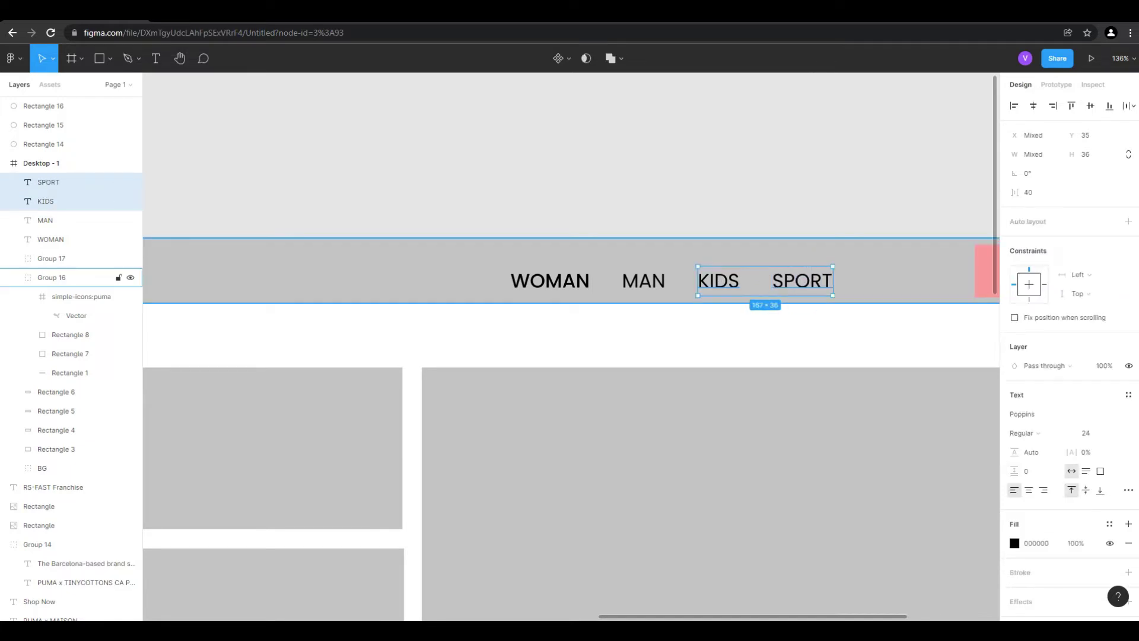
{"action": "left_click", "coordinate": [644, 280], "text": "shift"}
{"action": "left_click", "coordinate": [48, 182]}
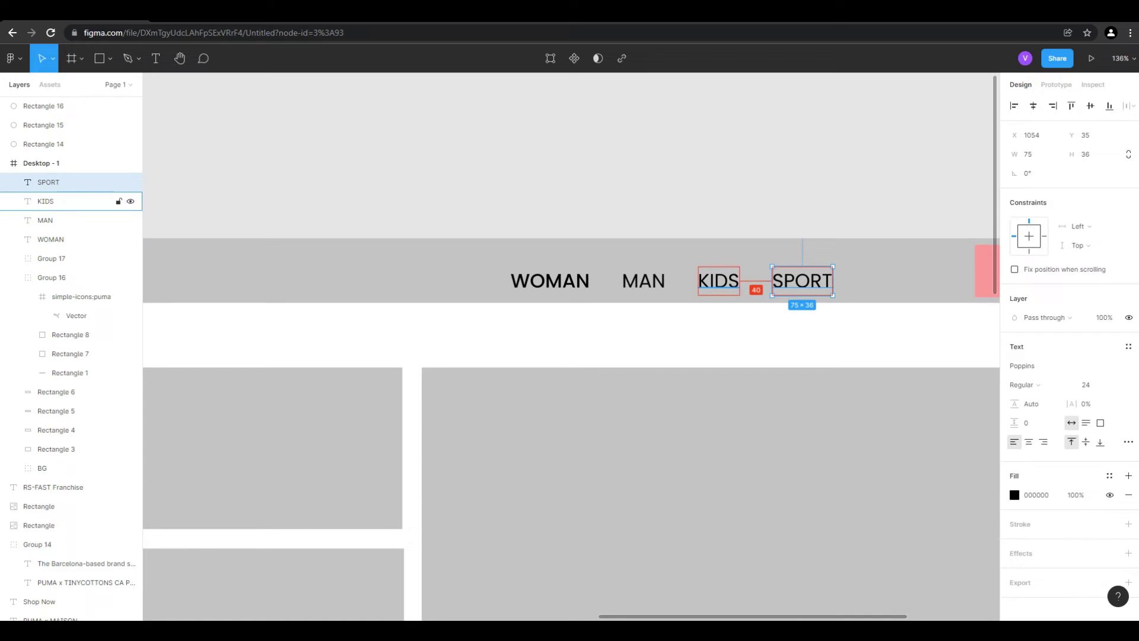
{"action": "left_click", "coordinate": [65, 201], "text": "shift"}
{"action": "left_click", "coordinate": [66, 220], "text": "shift"}
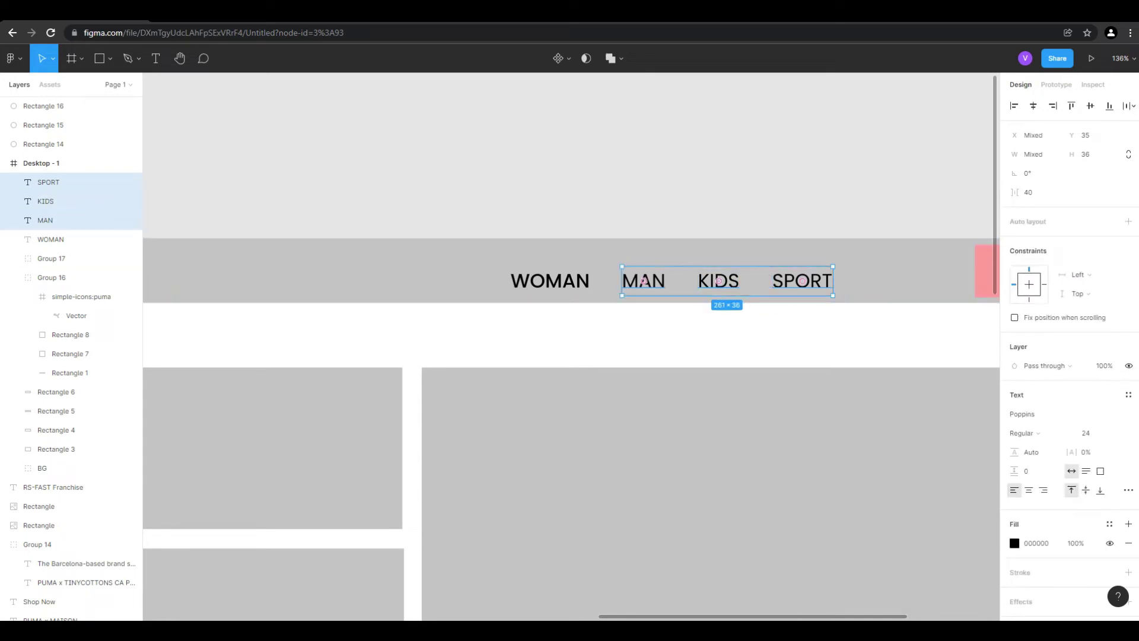
{"action": "left_click", "coordinate": [1128, 542]}
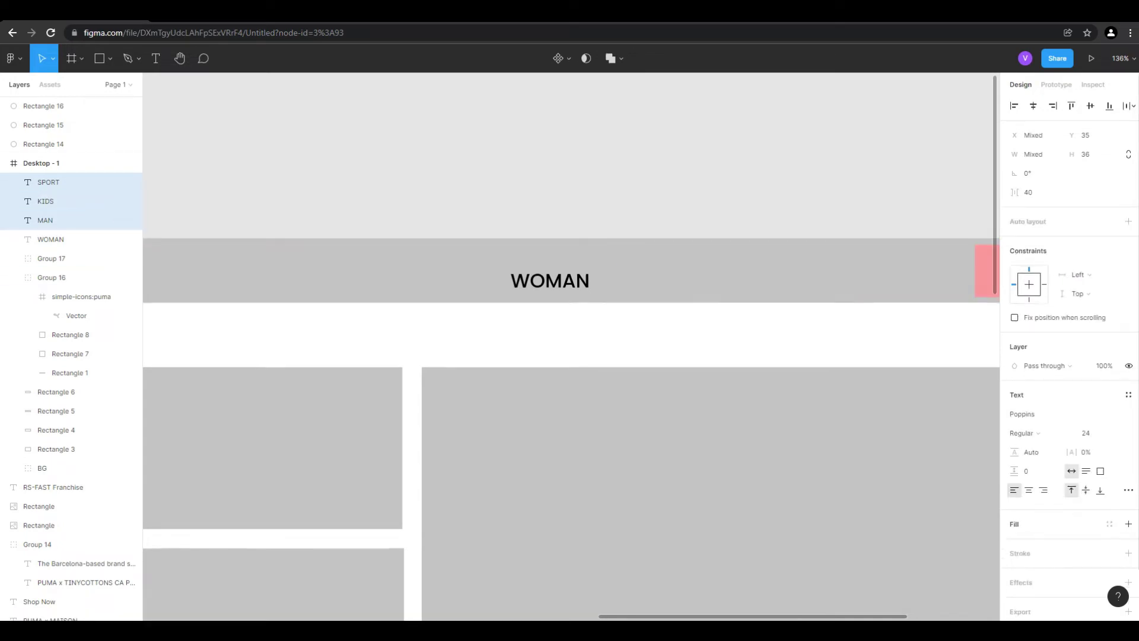
{"action": "left_click", "coordinate": [1128, 524]}
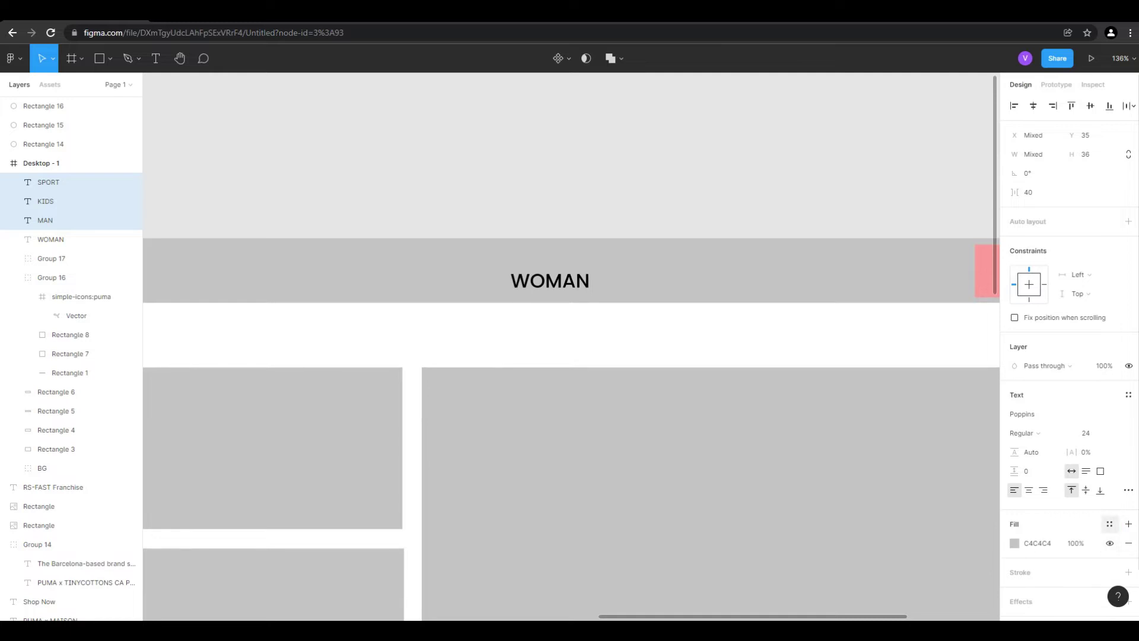
{"action": "left_click", "coordinate": [1109, 524]}
{"action": "left_click", "coordinate": [1035, 603]}
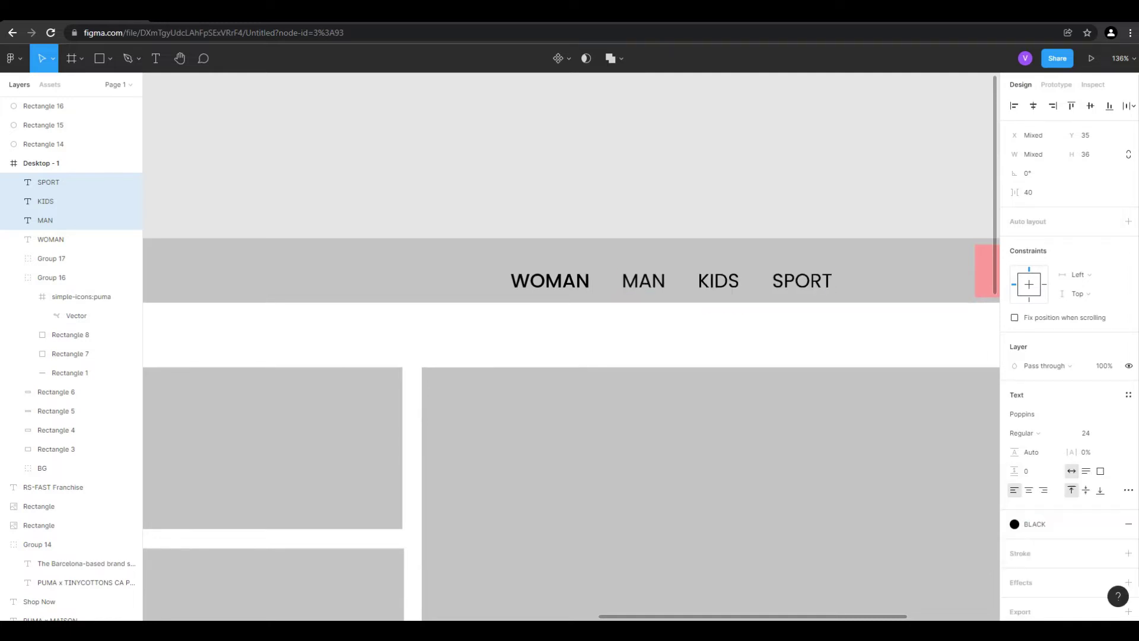
{"action": "left_click", "coordinate": [1106, 366]}
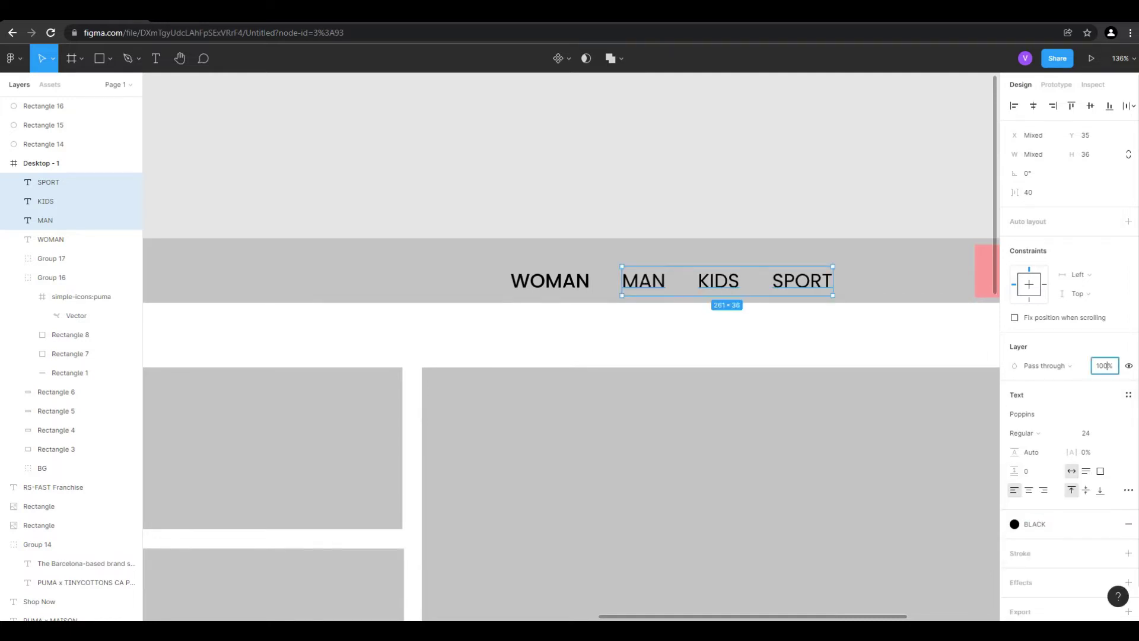
{"action": "type", "text": "60"}
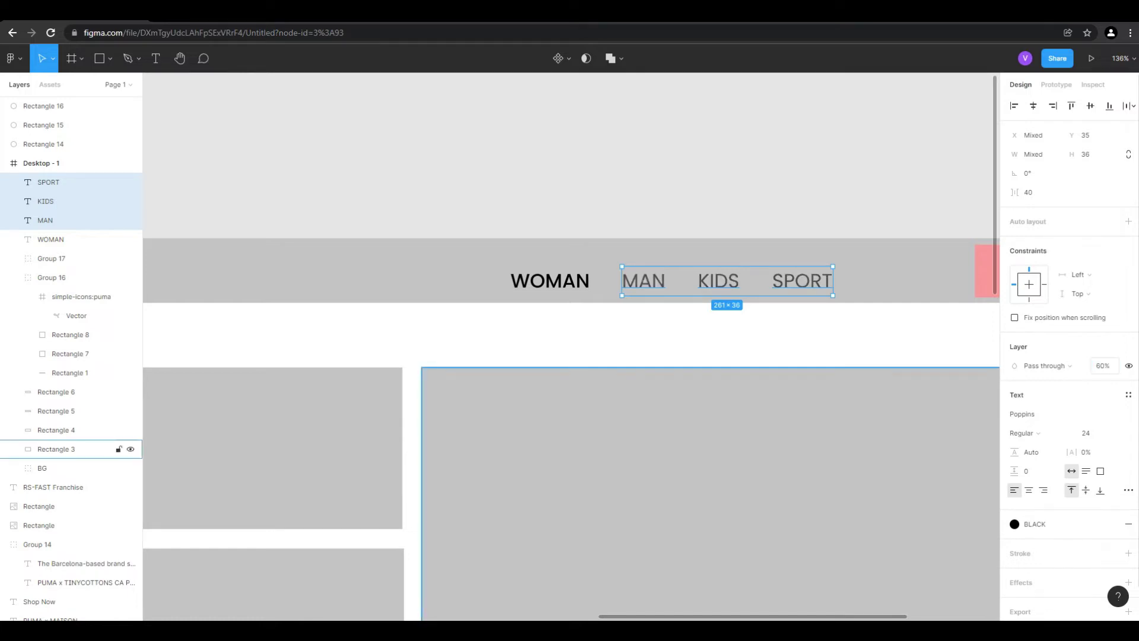
{"action": "left_click", "coordinate": [643, 207]}
Replace the WOMAN label's fill with the WHITE color style.
{"action": "left_click", "coordinate": [45, 220]}
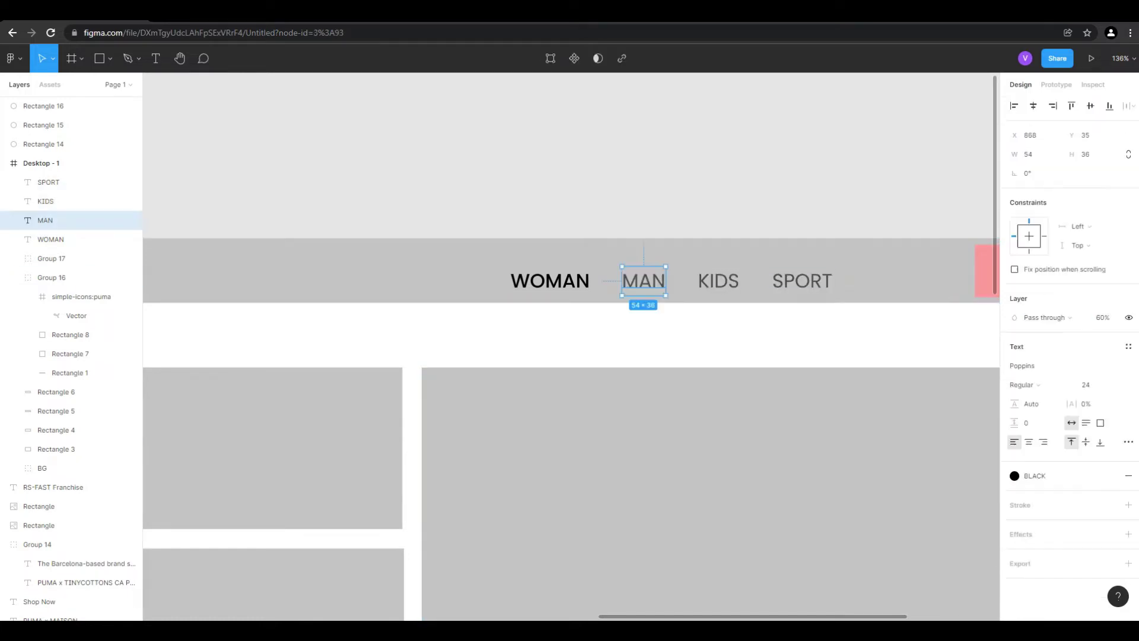
{"action": "left_click", "coordinate": [45, 201], "text": "shift"}
{"action": "left_click", "coordinate": [48, 182], "text": "shift"}
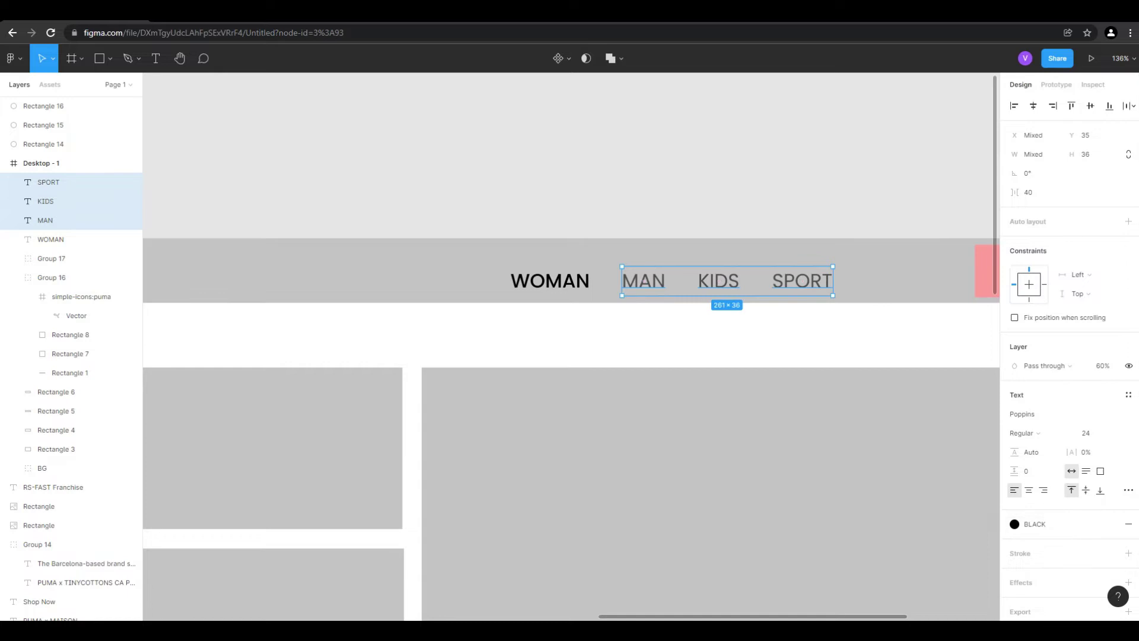
{"action": "left_click", "coordinate": [50, 239], "text": "shift"}
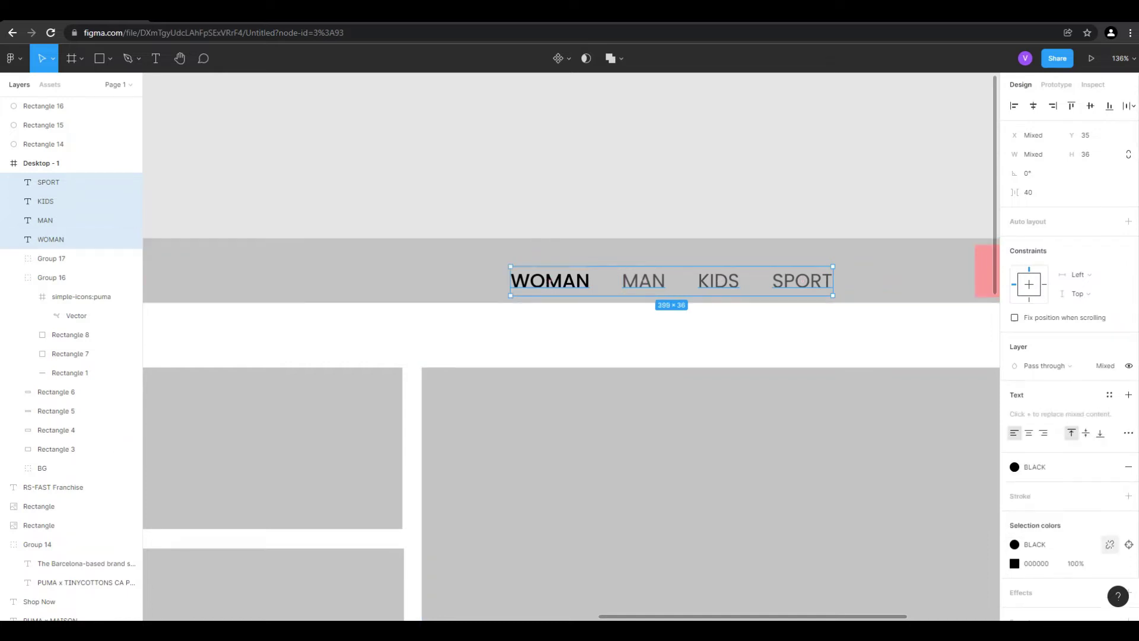
{"action": "left_click", "coordinate": [1129, 544]}
{"action": "left_click", "coordinate": [1128, 416]}
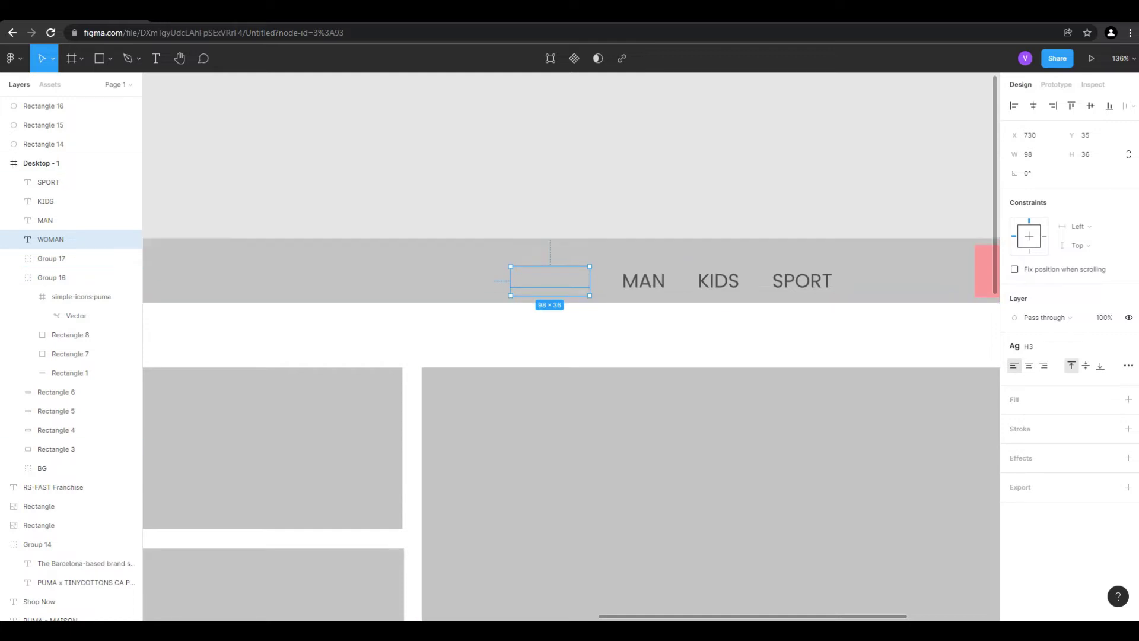
{"action": "left_click", "coordinate": [1128, 399]}
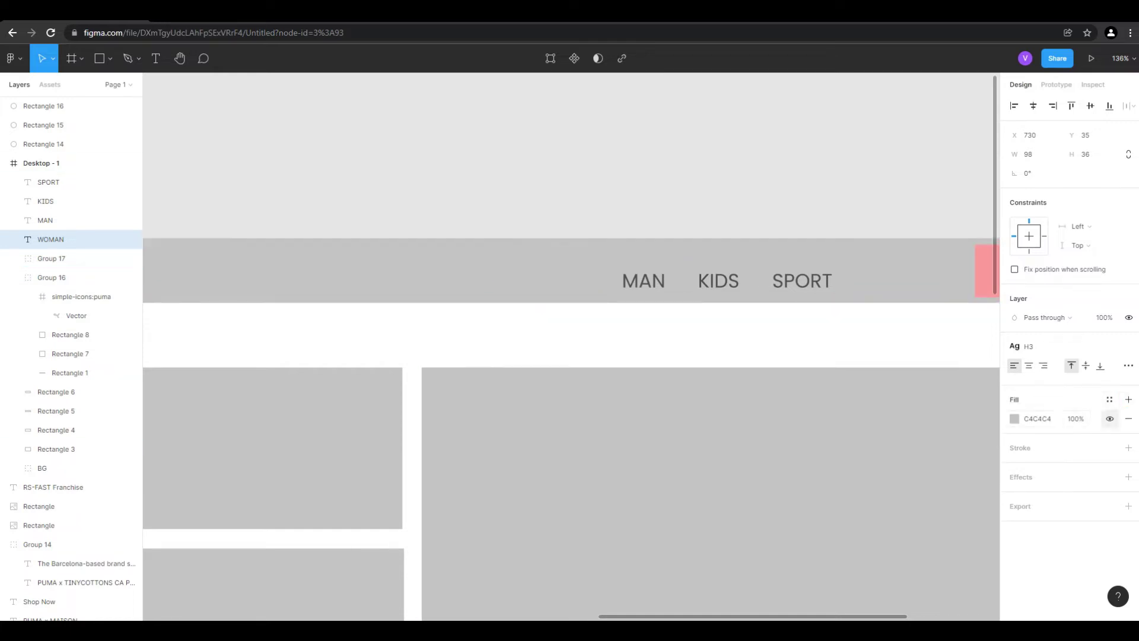
{"action": "left_click", "coordinate": [1109, 399]}
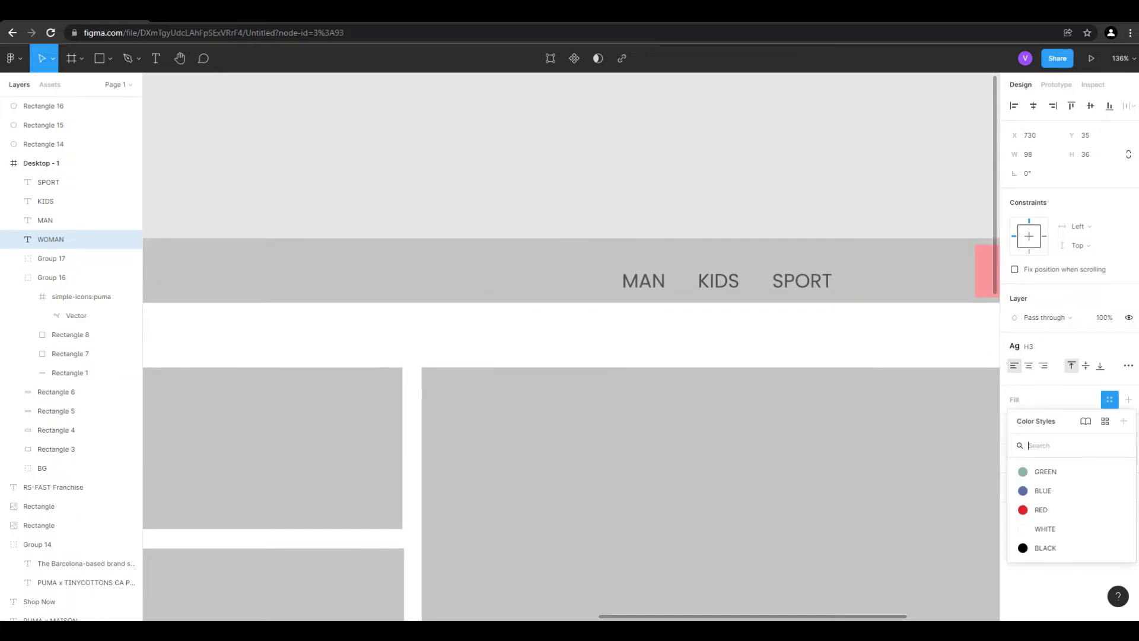
{"action": "left_click", "coordinate": [1038, 526]}
Switch the MAN, KIDS and SPORT labels to the WHITE color style.
{"action": "left_click", "coordinate": [45, 220]}
{"action": "left_click", "coordinate": [45, 201], "text": "shift"}
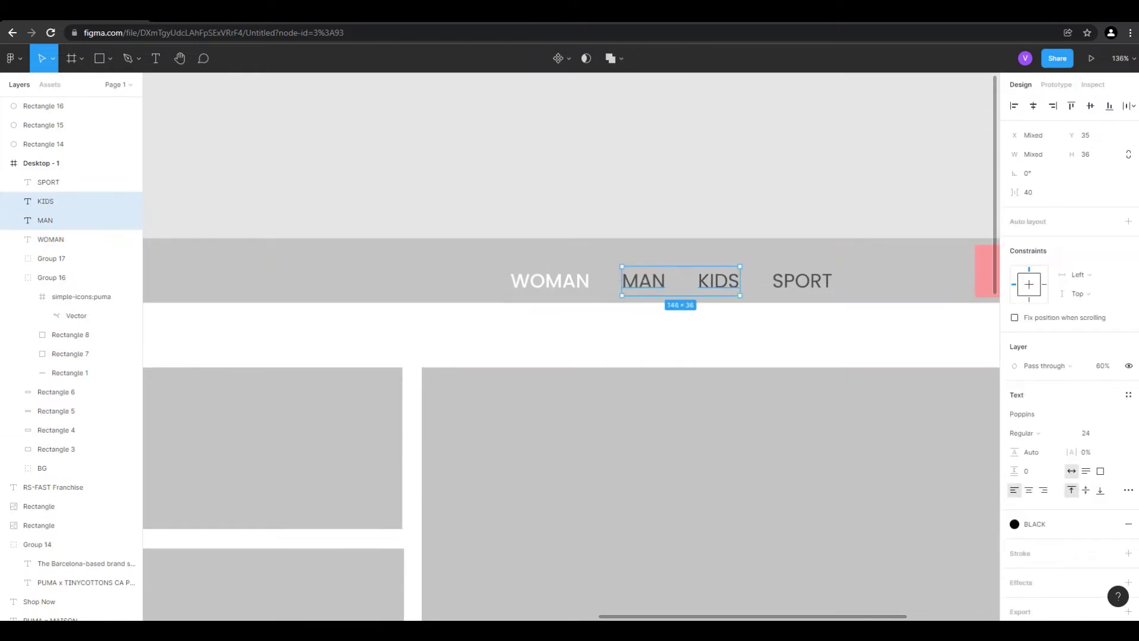
{"action": "left_click", "coordinate": [48, 182], "text": "shift"}
{"action": "left_click", "coordinate": [1109, 524]}
{"action": "left_click", "coordinate": [1045, 585]}
{"action": "key", "text": "Escape"}
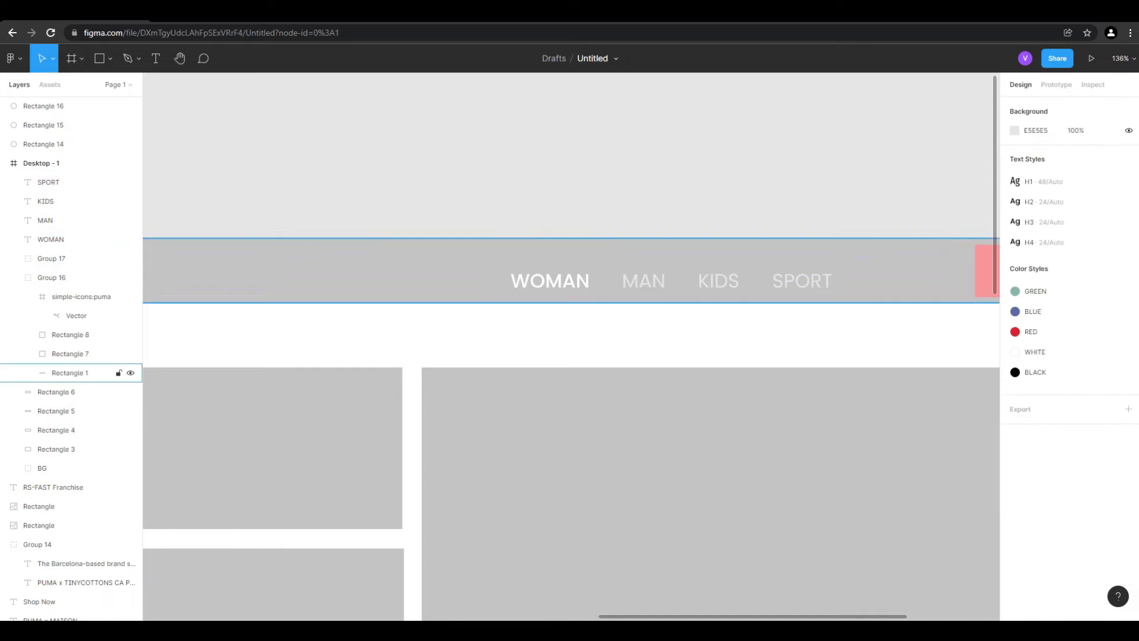
Group the WOMAN, MAN, KIDS and SPORT labels and move the new group inside Group 16 in the layer order.
{"action": "scroll", "coordinate": [513, 289], "scroll_direction": "right", "scroll_amount": 3}
{"action": "left_click", "coordinate": [50, 239]}
{"action": "left_click", "coordinate": [45, 220], "text": "shift"}
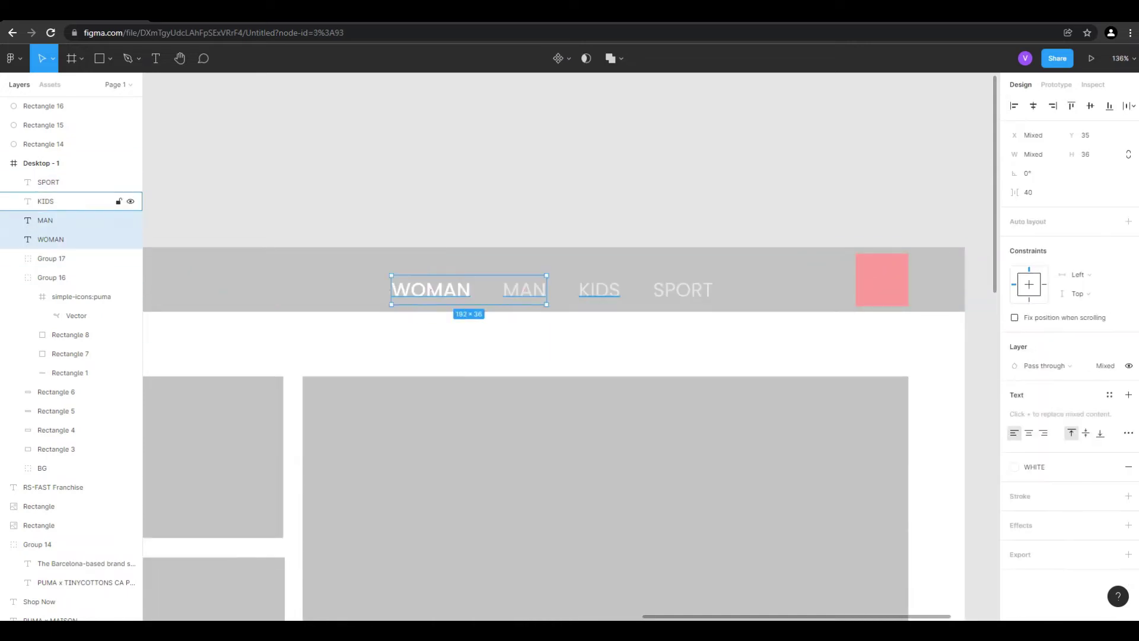
{"action": "left_click", "coordinate": [45, 201], "text": "shift"}
{"action": "left_click", "coordinate": [48, 182], "text": "shift"}
{"action": "right_click", "coordinate": [683, 289]}
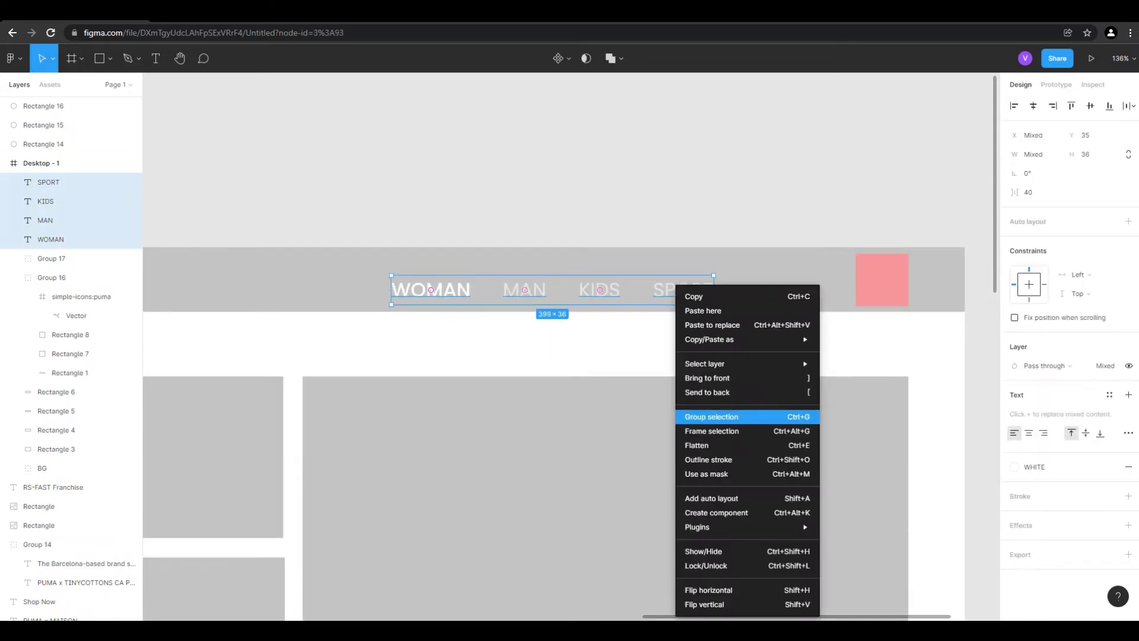
{"action": "left_click", "coordinate": [711, 416]}
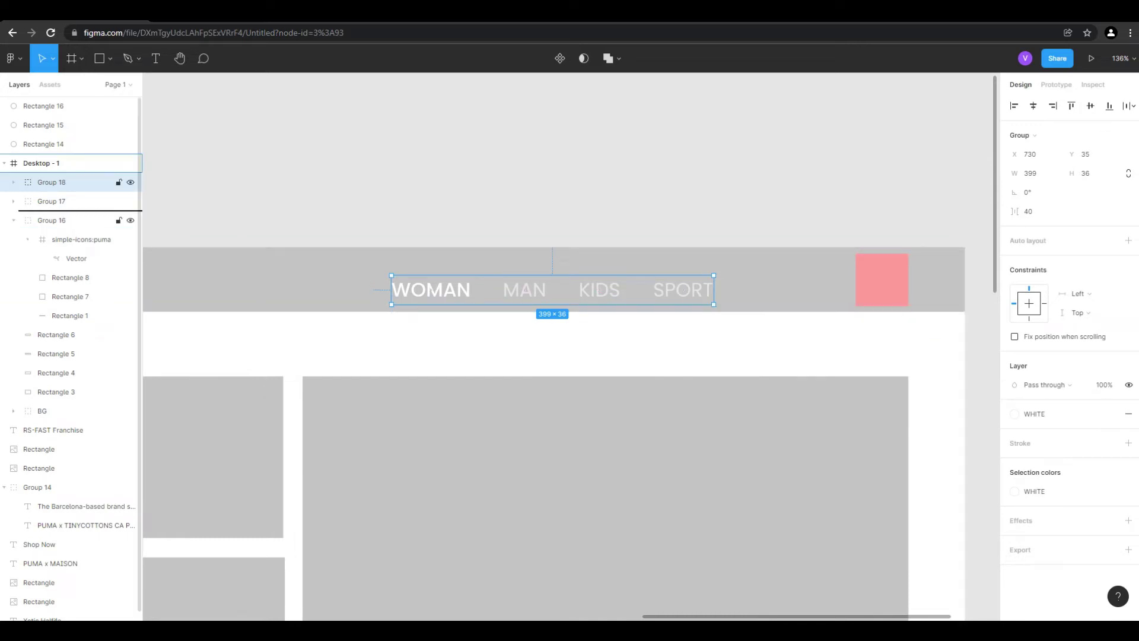
{"action": "left_click_drag", "start_coordinate": [52, 182], "coordinate": [52, 228]}
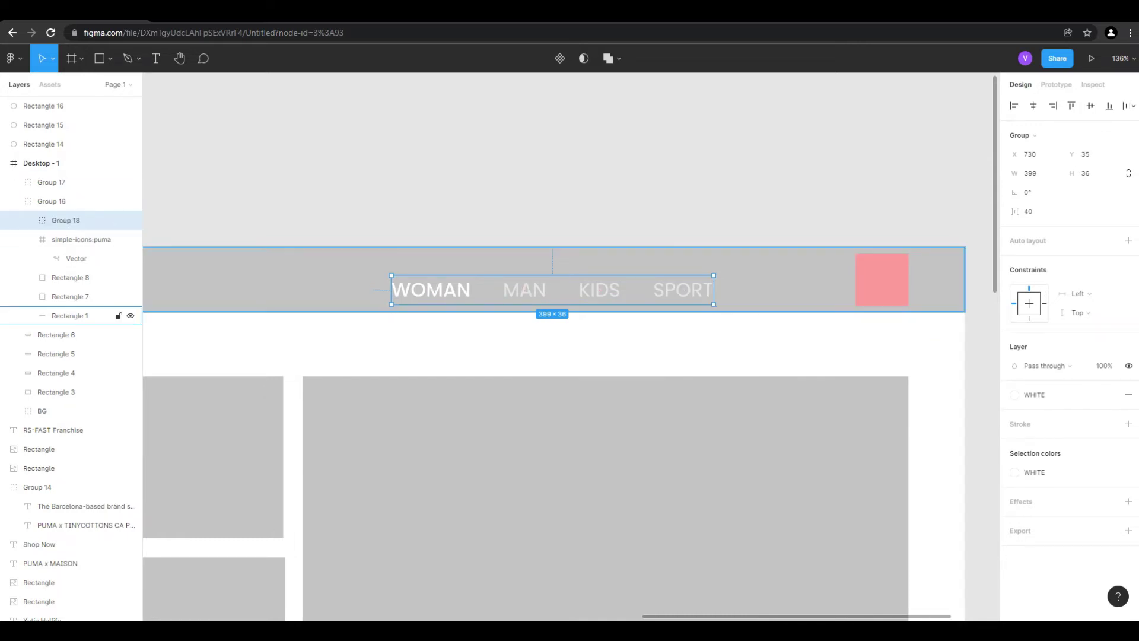
Center the navigation label group horizontally and vertically on the header bar, Rectangle 1.
{"action": "left_click", "coordinate": [70, 315], "text": "ctrl"}
{"action": "left_click", "coordinate": [1033, 105]}
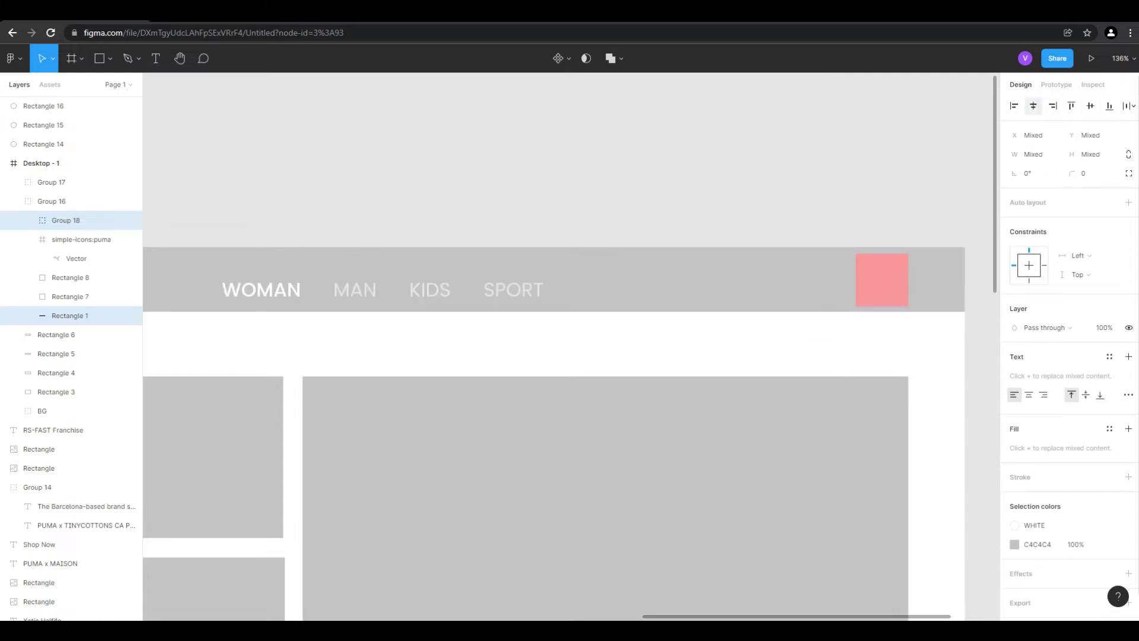
{"action": "left_click", "coordinate": [1090, 106]}
{"action": "left_click", "coordinate": [675, 180]}
Insert the Light style Bag icon using the Iconly v2.3 plugin for the pink square in the header.
{"action": "scroll", "coordinate": [675, 181], "scroll_direction": "down", "scroll_amount": 3}
{"action": "scroll", "coordinate": [795, 169], "scroll_direction": "up", "scroll_amount": 1}
{"action": "scroll", "coordinate": [782, 180], "scroll_direction": "up", "scroll_amount": 3}
{"action": "scroll", "coordinate": [949, 285], "scroll_direction": "up", "scroll_amount": 4}
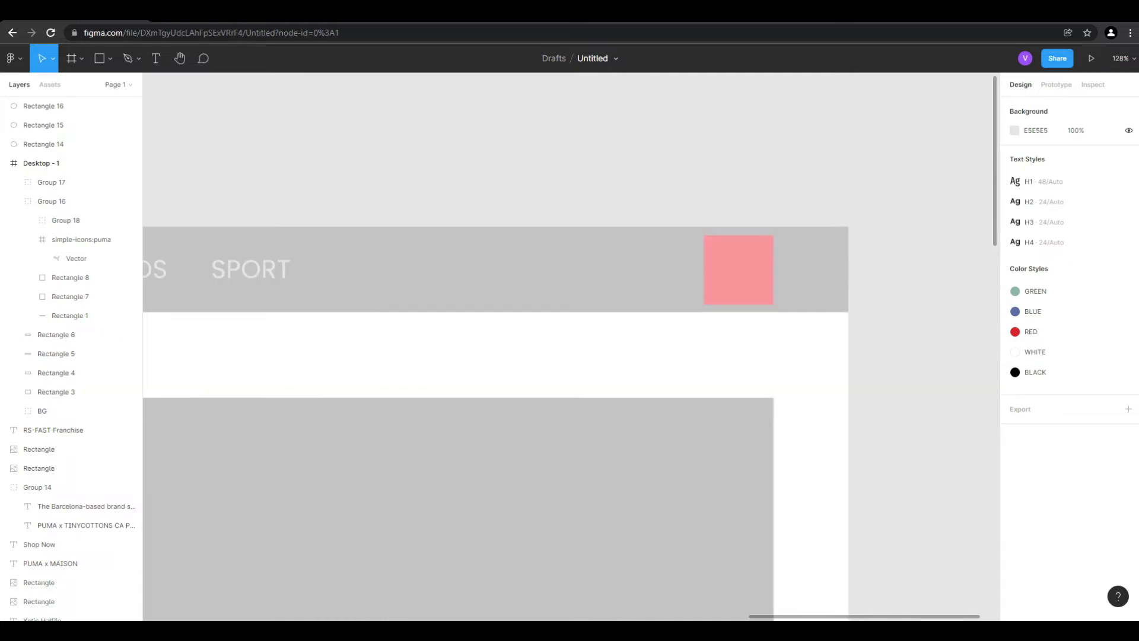
{"action": "double_click", "coordinate": [690, 267]}
{"action": "right_click", "coordinate": [670, 274]}
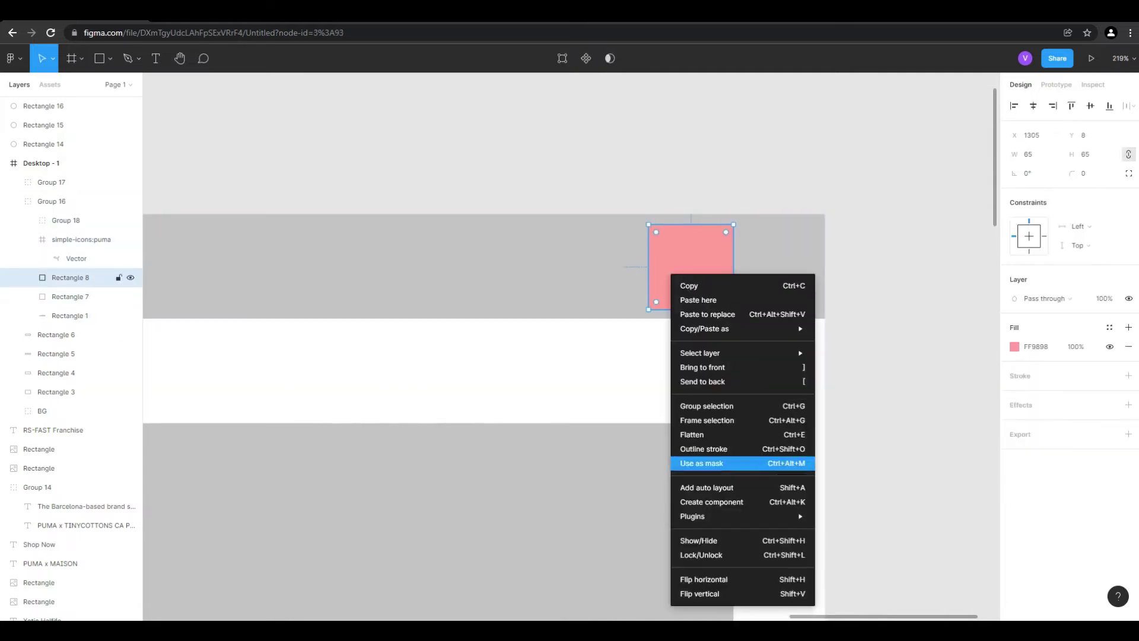
{"action": "mouse_move", "coordinate": [741, 516]}
{"action": "mouse_move", "coordinate": [878, 305]}
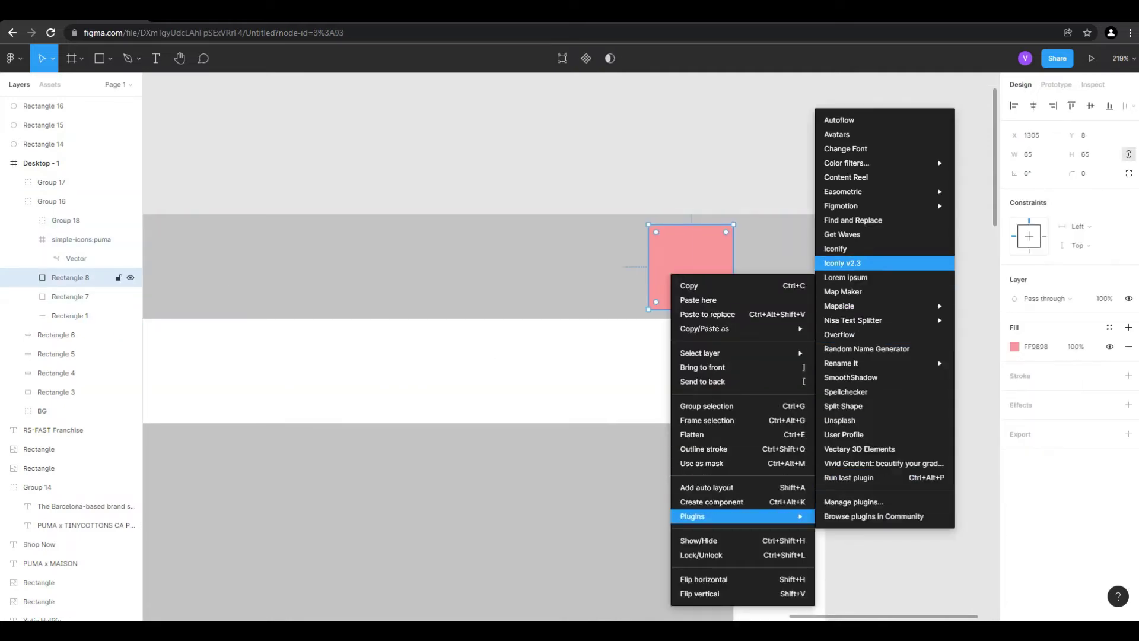
{"action": "left_click", "coordinate": [842, 263]}
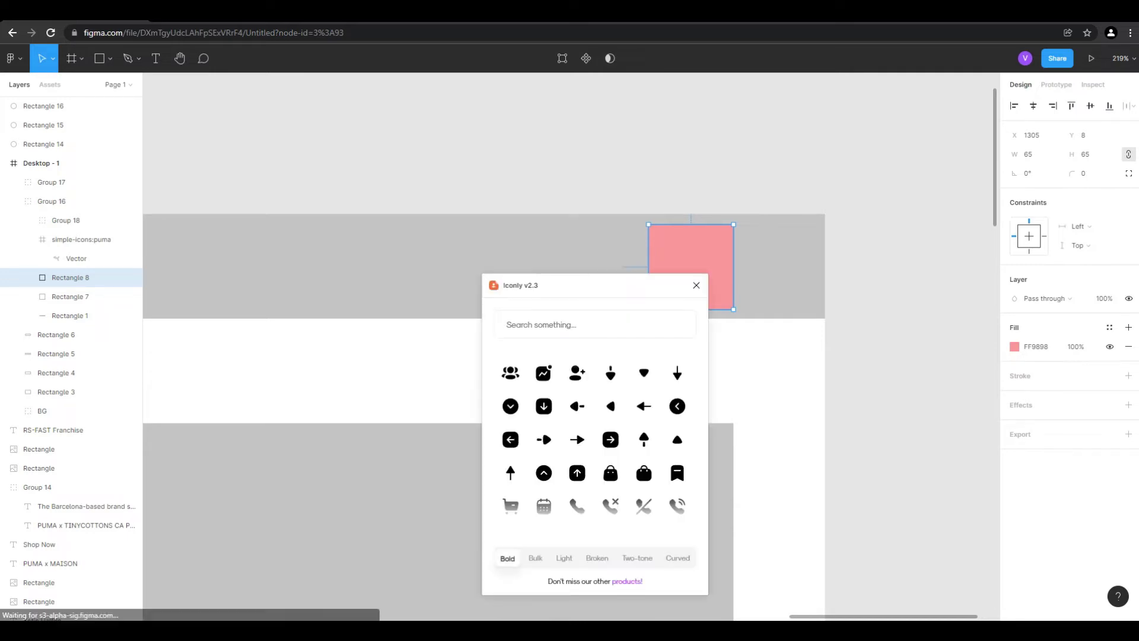
{"action": "scroll", "coordinate": [593, 433], "scroll_direction": "down", "scroll_amount": 2}
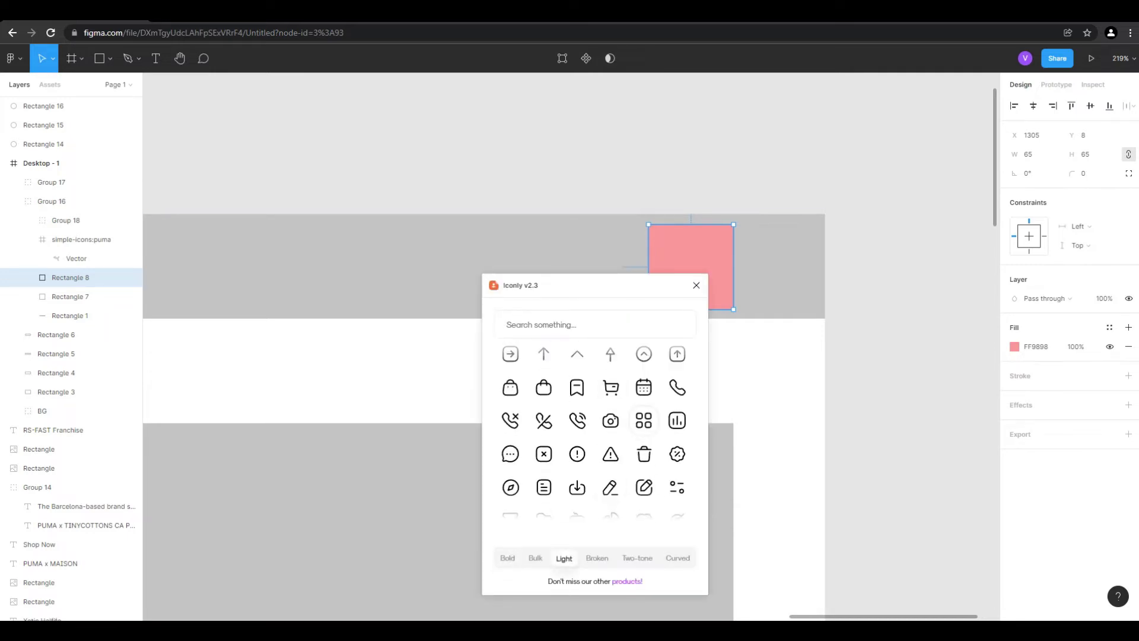
{"action": "left_click", "coordinate": [511, 387]}
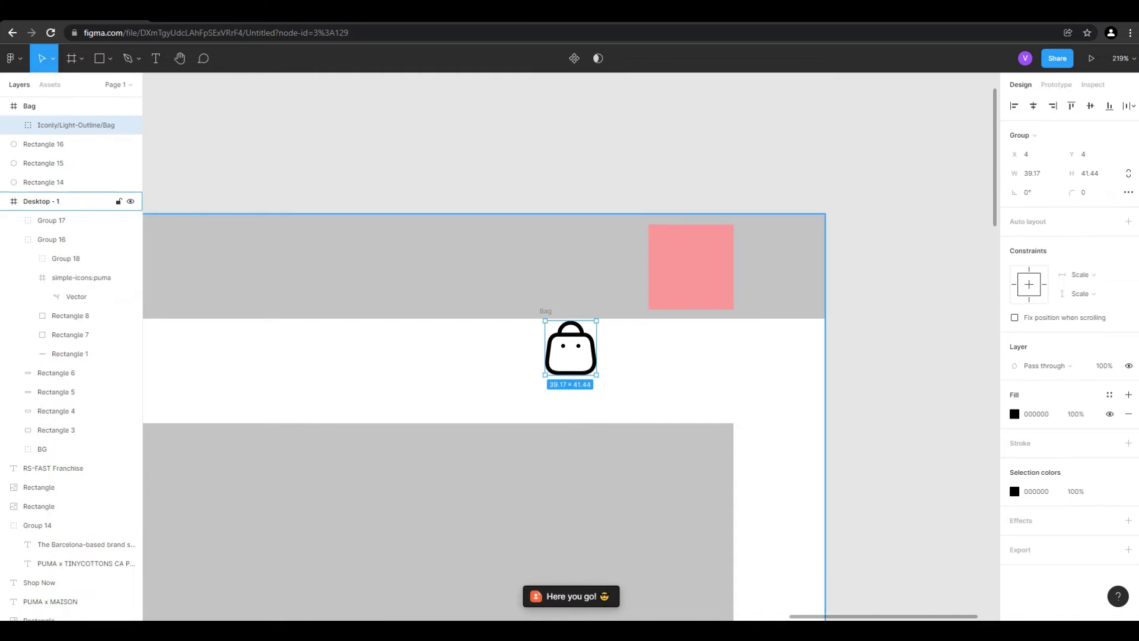
Try to place the bag icon, first alone and again with its Bag frame, over the pink header square.
{"action": "left_click_drag", "start_coordinate": [640, 315], "coordinate": [691, 265]}
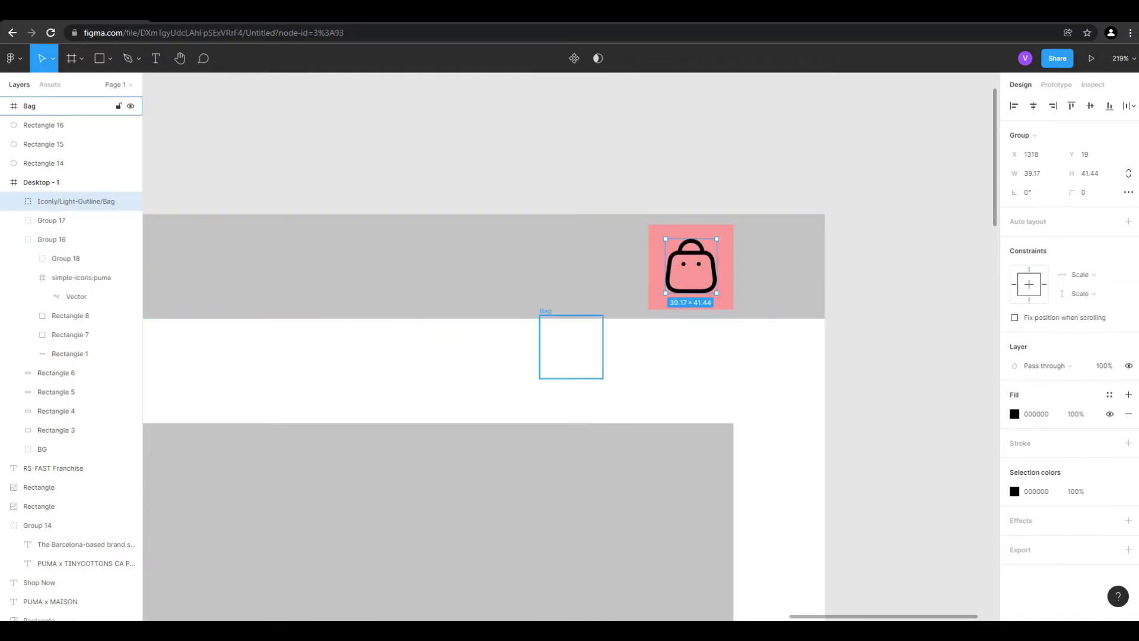
{"action": "key", "text": "ctrl+z"}
{"action": "key", "text": "Escape"}
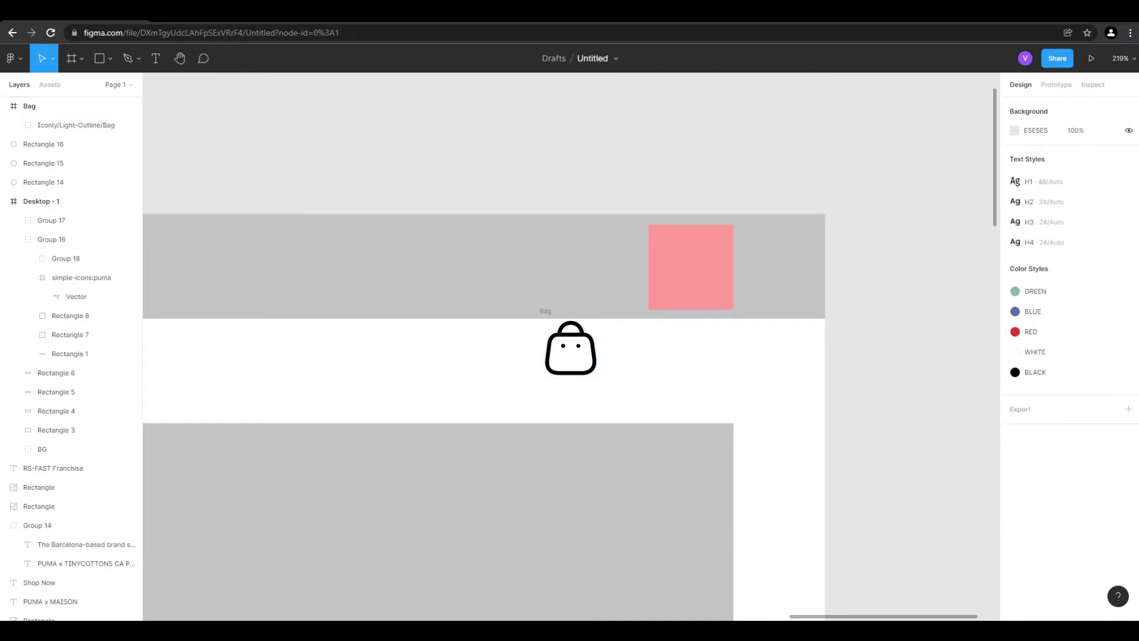
{"action": "left_click_drag", "start_coordinate": [545, 311], "coordinate": [670, 233]}
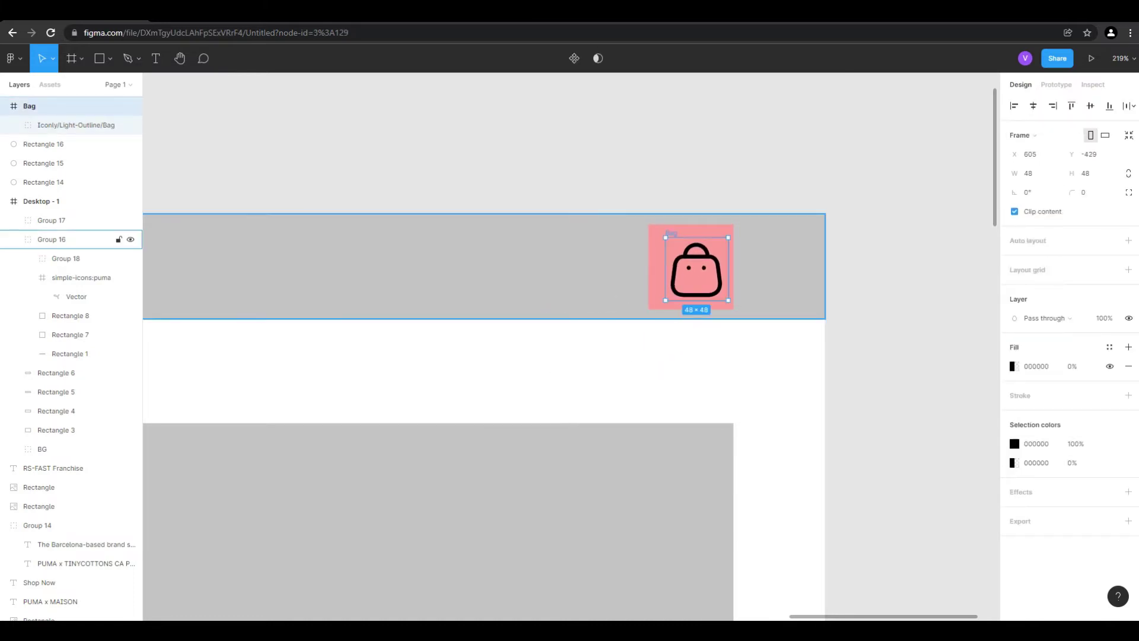
{"action": "left_click", "coordinate": [627, 272], "text": "shift"}
{"action": "key", "text": "Escape"}
Take the bag icon out of its Bag frame, discarding the frame, and center the icon on the pink square.
{"action": "left_click", "coordinate": [76, 125]}
{"action": "key", "text": "Delete"}
{"action": "left_click", "coordinate": [697, 268]}
{"action": "key", "text": "Delete"}
{"action": "double_click", "coordinate": [690, 266]}
{"action": "key", "text": "ctrl+v"}
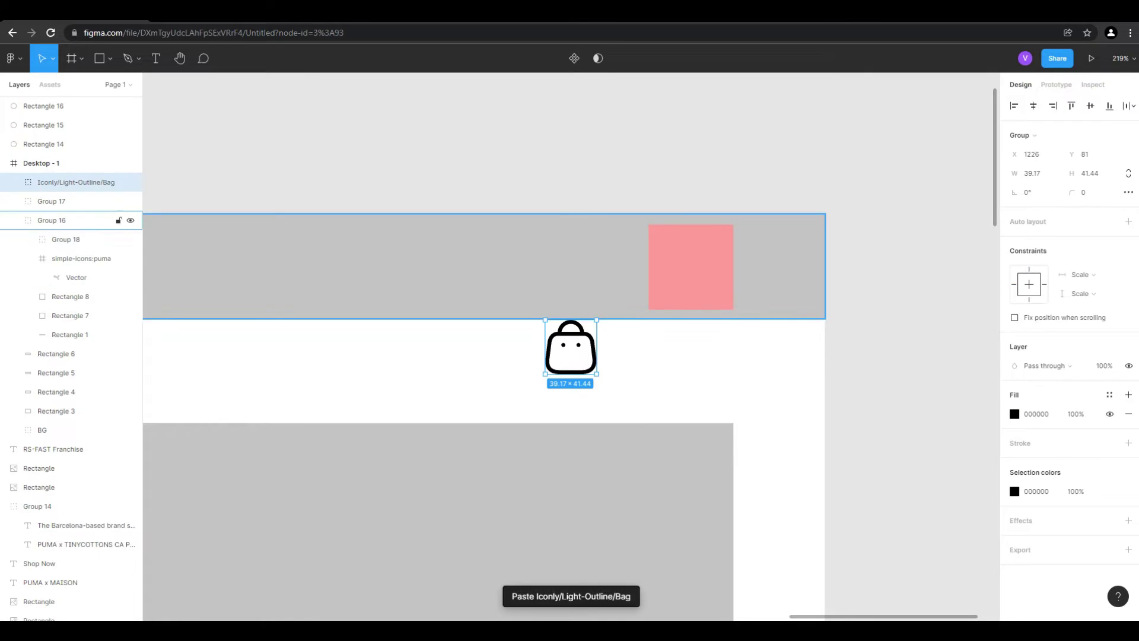
{"action": "left_click_drag", "start_coordinate": [570, 349], "coordinate": [691, 267]}
Round the corners of the pink square behind the bag icon to a 32.5 radius, forming a circle.
{"action": "double_click", "coordinate": [659, 267]}
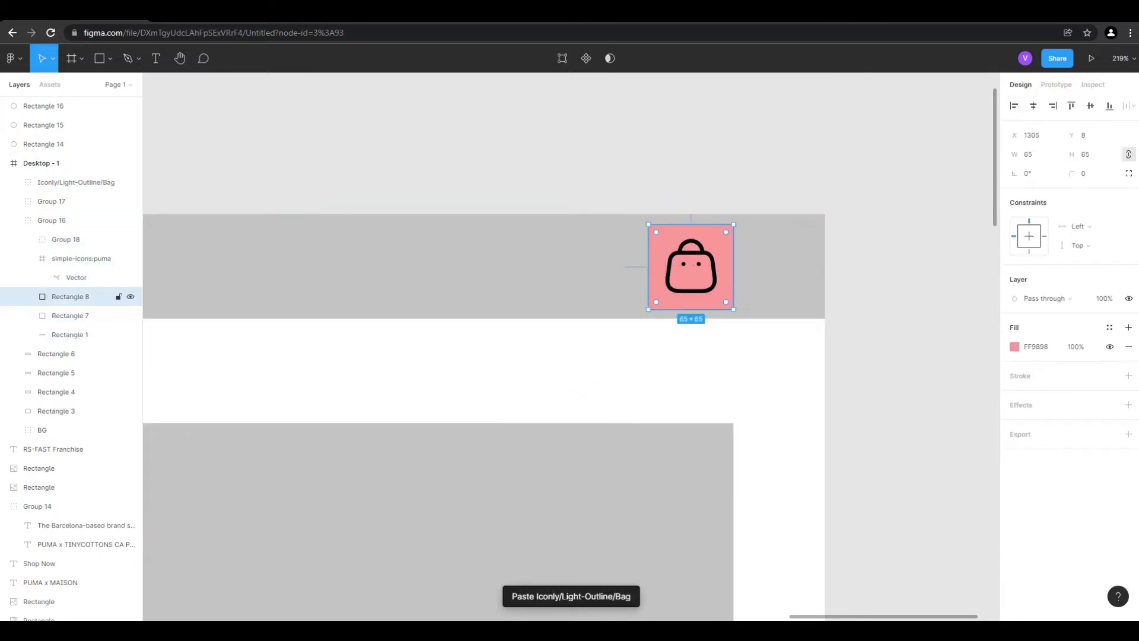
{"action": "left_click_drag", "start_coordinate": [725, 232], "coordinate": [684, 271]}
{"action": "key", "text": "Escape"}
{"action": "left_click", "coordinate": [52, 220]}
Set the fill of the circle behind the bag icon to white, FFFFFF.
{"action": "left_click", "coordinate": [70, 296]}
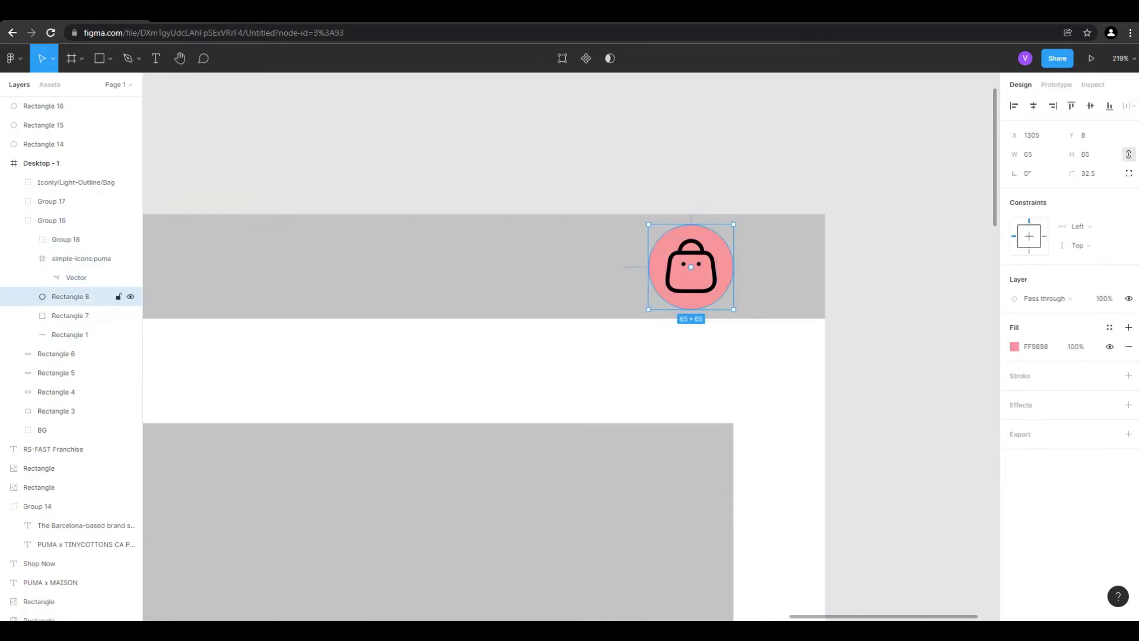
{"action": "left_click", "coordinate": [1014, 346]}
{"action": "left_click_drag", "start_coordinate": [914, 339], "coordinate": [857, 323]}
{"action": "key", "text": "Escape"}
Replace the plain fill of the circle behind the bag icon with the WHITE color style.
{"action": "left_click", "coordinate": [70, 296]}
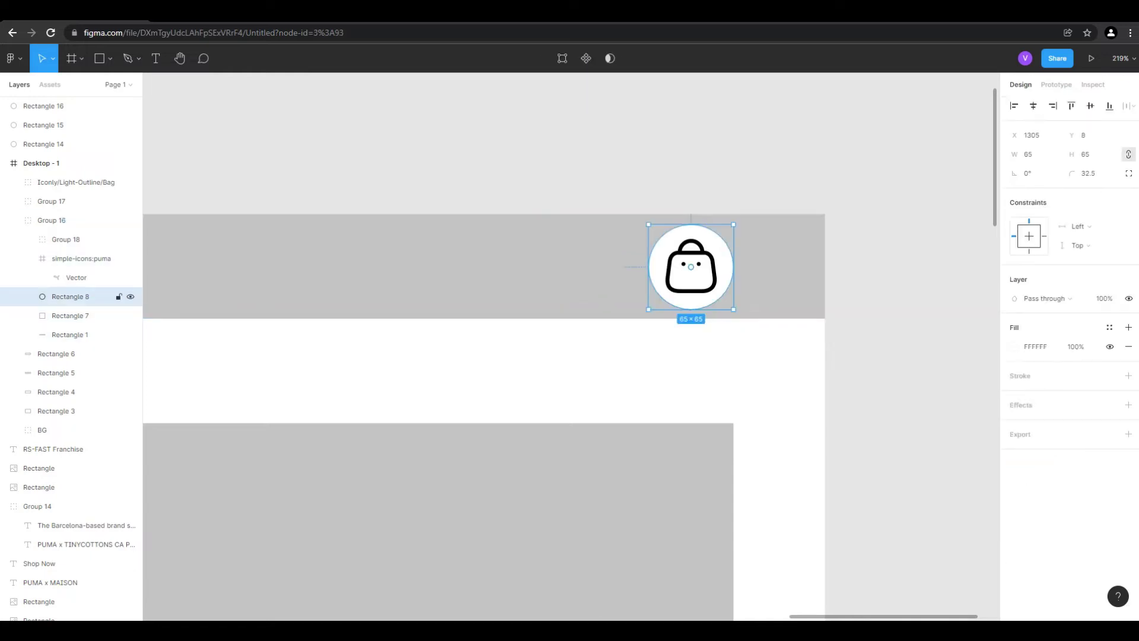
{"action": "left_click", "coordinate": [1128, 346]}
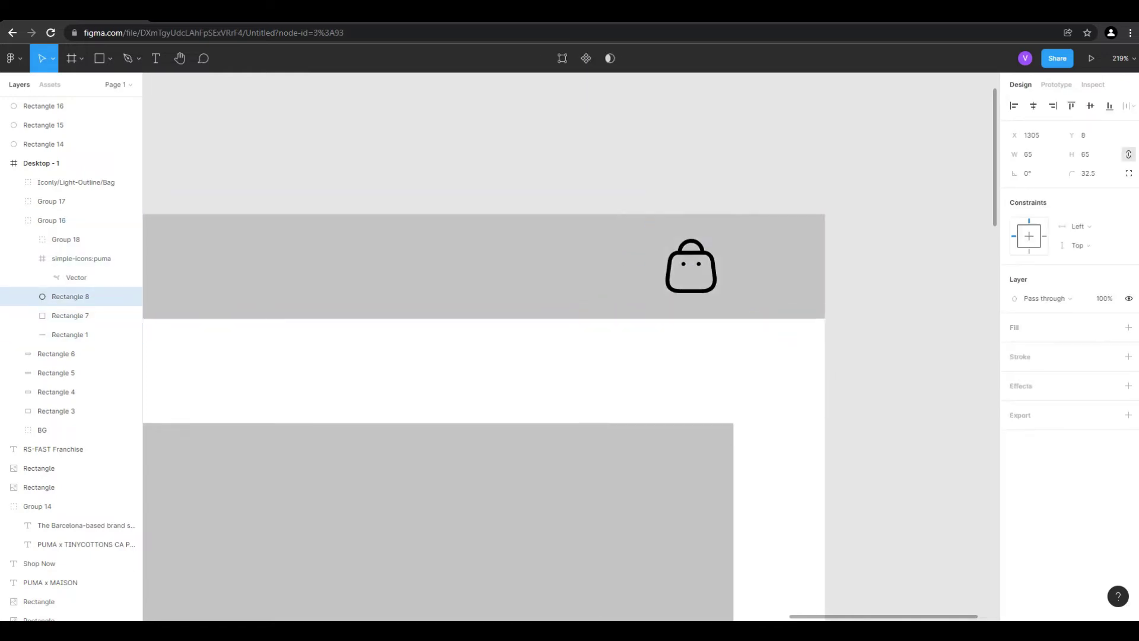
{"action": "left_click", "coordinate": [1128, 326]}
{"action": "left_click", "coordinate": [1128, 346]}
{"action": "left_click", "coordinate": [1109, 327]}
{"action": "left_click", "coordinate": [1044, 455]}
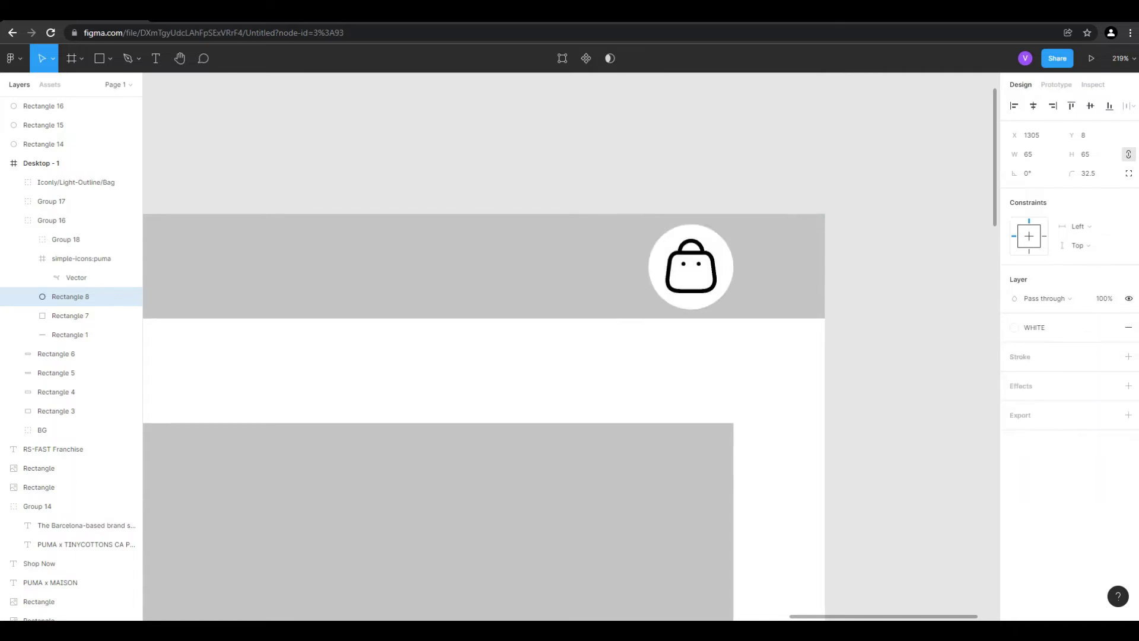
{"action": "left_click", "coordinate": [907, 423]}
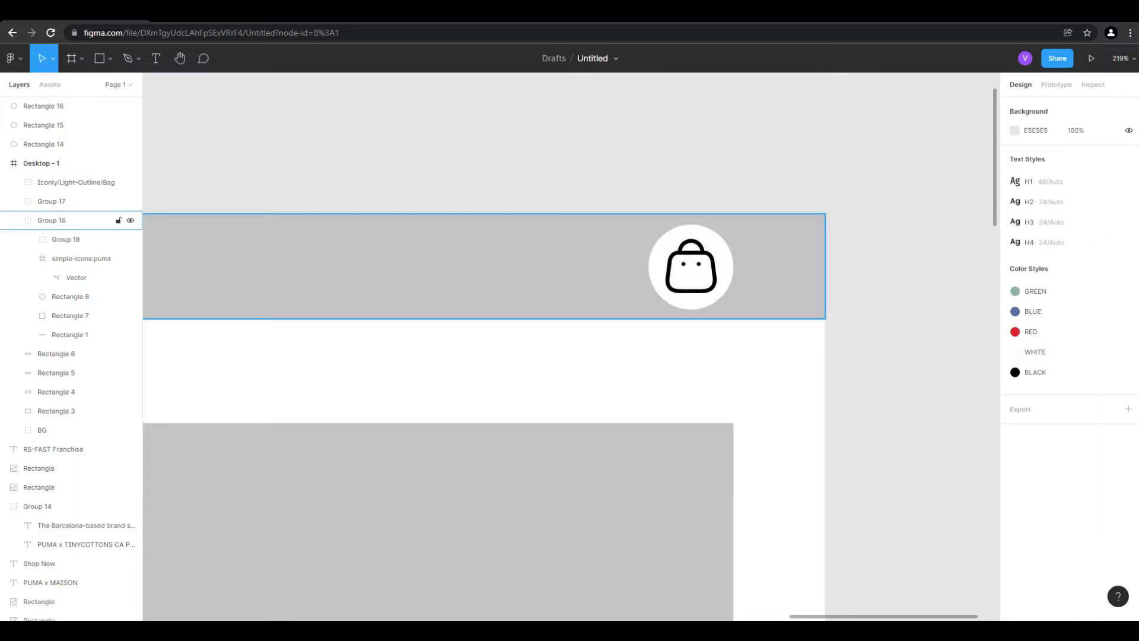
Delete the pink square behind the Puma logo in the header.
{"action": "scroll", "coordinate": [875, 252], "scroll_direction": "down", "scroll_amount": 10}
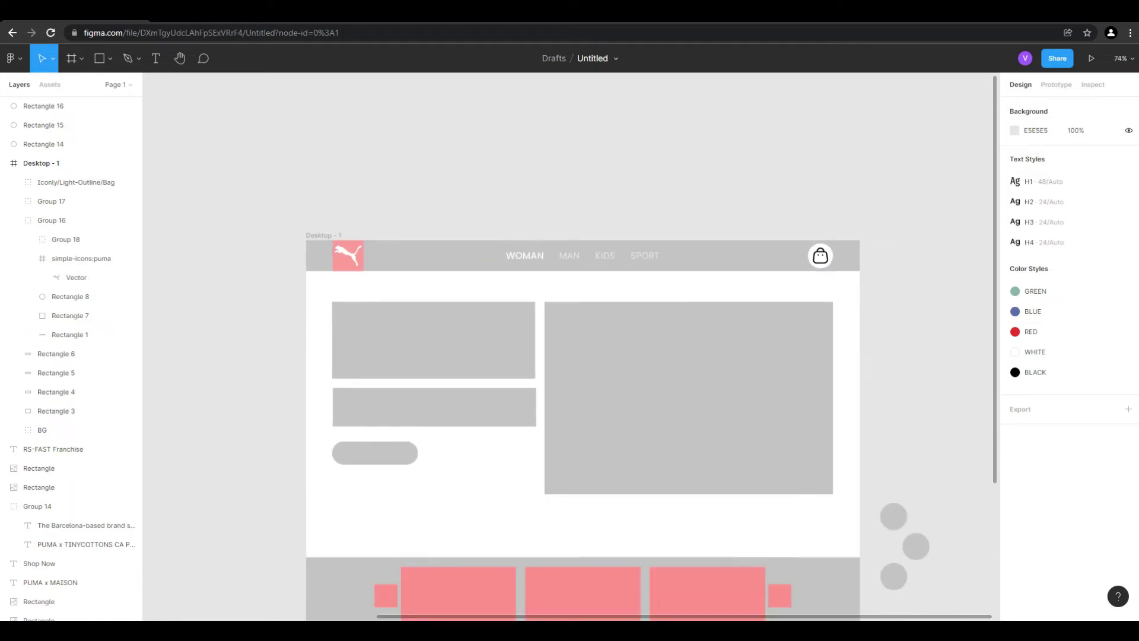
{"action": "double_click", "coordinate": [734, 255]}
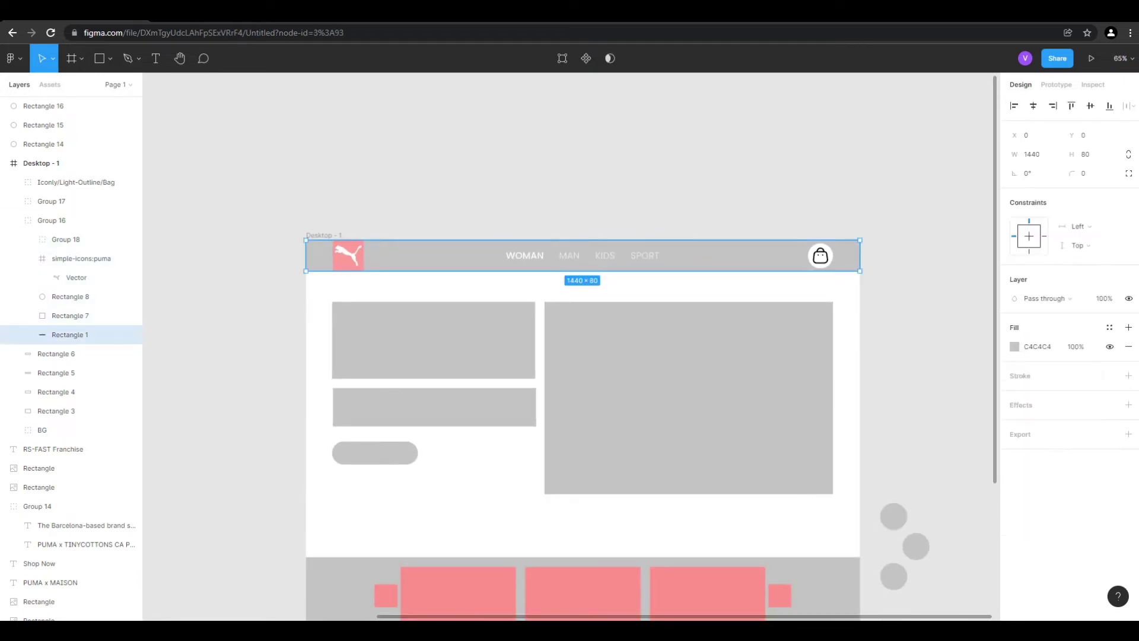
{"action": "key", "text": "Escape"}
{"action": "scroll", "coordinate": [582, 379], "scroll_direction": "down", "scroll_amount": 2}
{"action": "left_click", "coordinate": [52, 220]}
{"action": "left_click", "coordinate": [70, 335]}
{"action": "scroll", "coordinate": [342, 103], "scroll_direction": "up", "scroll_amount": 5}
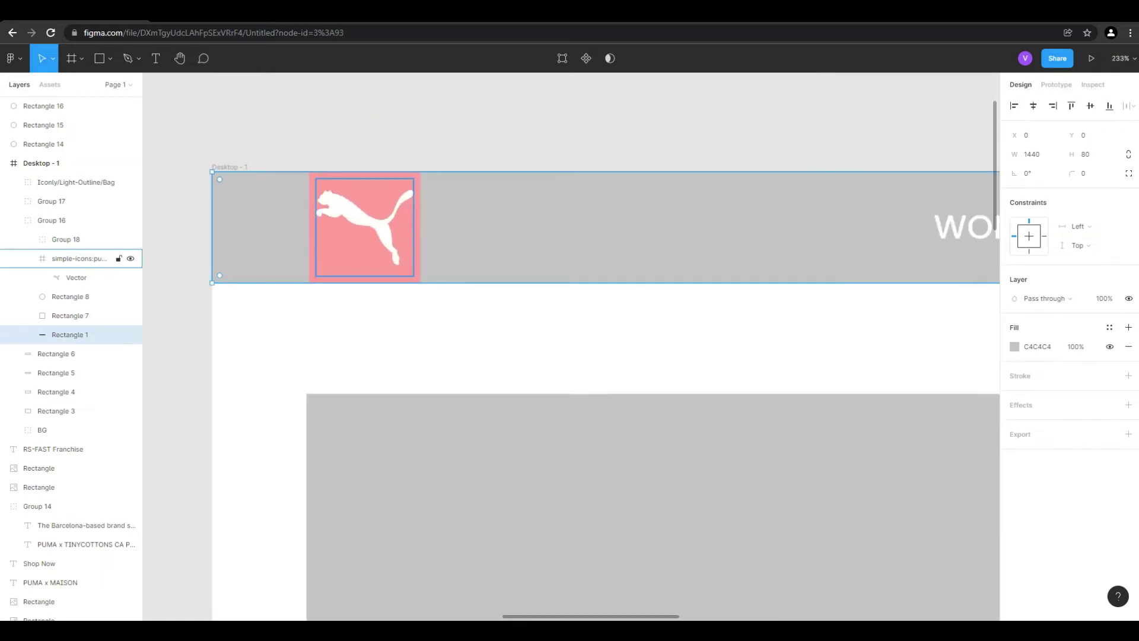
{"action": "left_click", "coordinate": [77, 258]}
{"action": "left_click", "coordinate": [70, 316]}
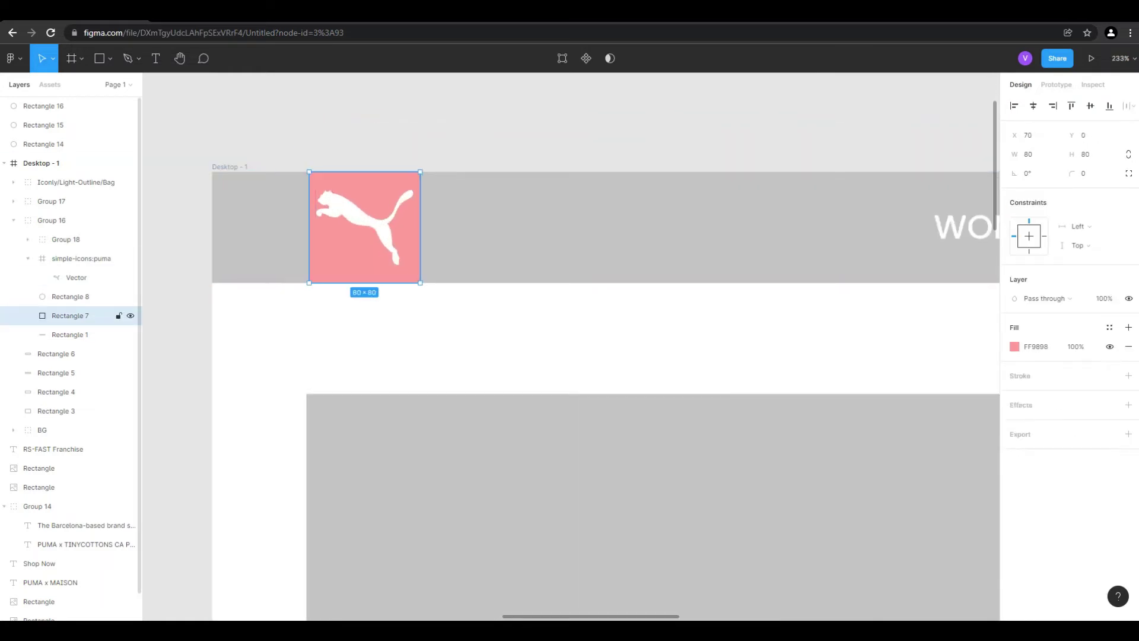
{"action": "key", "text": "Delete"}
{"action": "left_click", "coordinate": [356, 231]}
{"action": "key", "text": "Delete"}
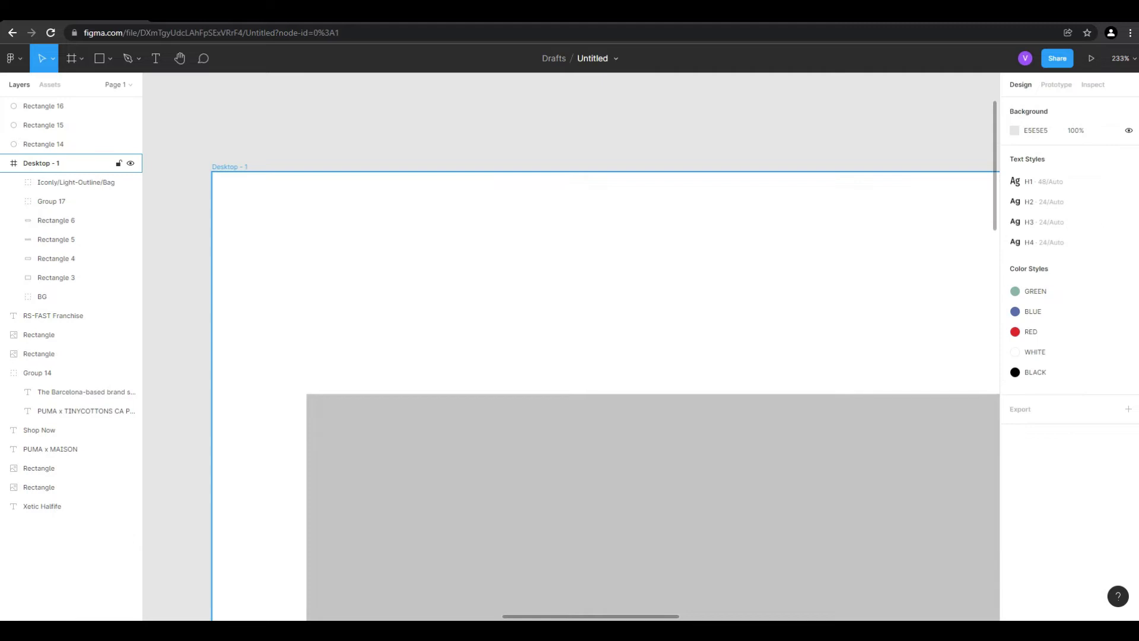
{"action": "key", "text": "ctrl+z"}
{"action": "left_click", "coordinate": [70, 296]}
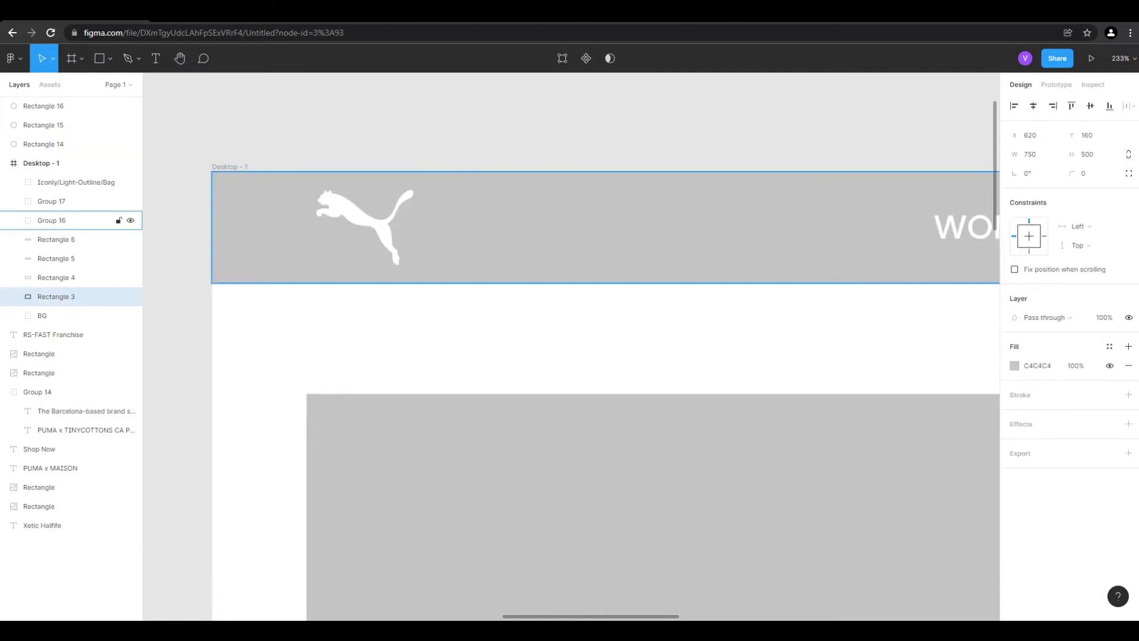
{"action": "scroll", "coordinate": [350, 125], "scroll_direction": "down", "scroll_amount": 6}
{"action": "key", "text": "Escape"}
Delete the gray 1440 × 80 bar behind the header's logo and navigation labels.
{"action": "scroll", "coordinate": [919, 207], "scroll_direction": "down", "scroll_amount": 1}
{"action": "scroll", "coordinate": [759, 255], "scroll_direction": "up", "scroll_amount": 1}
{"action": "scroll", "coordinate": [472, 114], "scroll_direction": "up", "scroll_amount": 5}
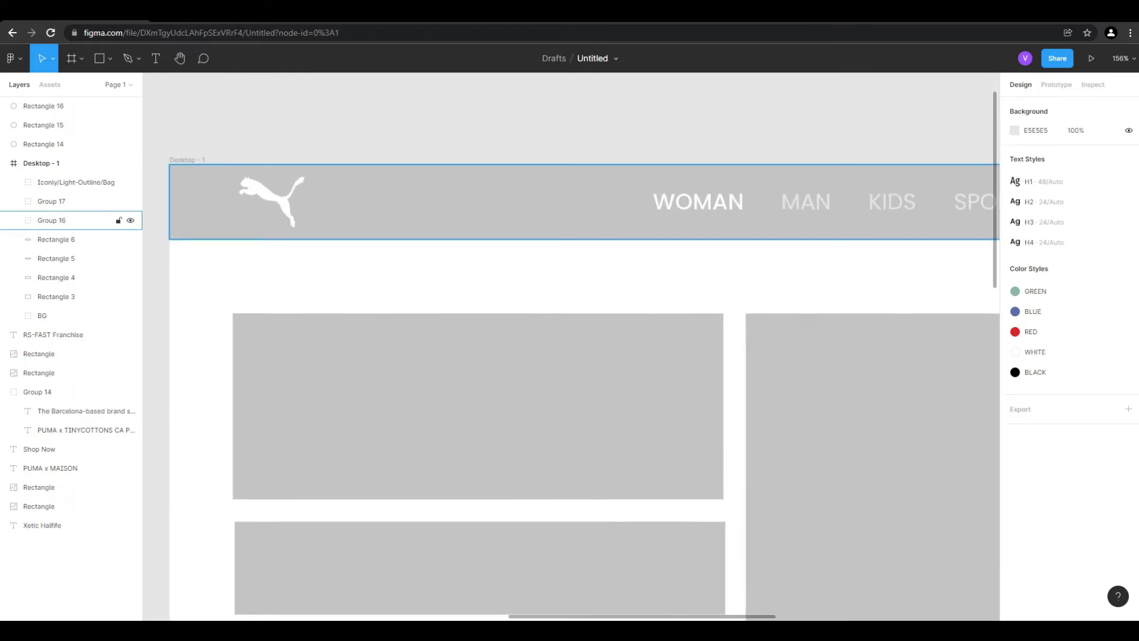
{"action": "left_click", "coordinate": [52, 220]}
{"action": "left_click", "coordinate": [13, 220]}
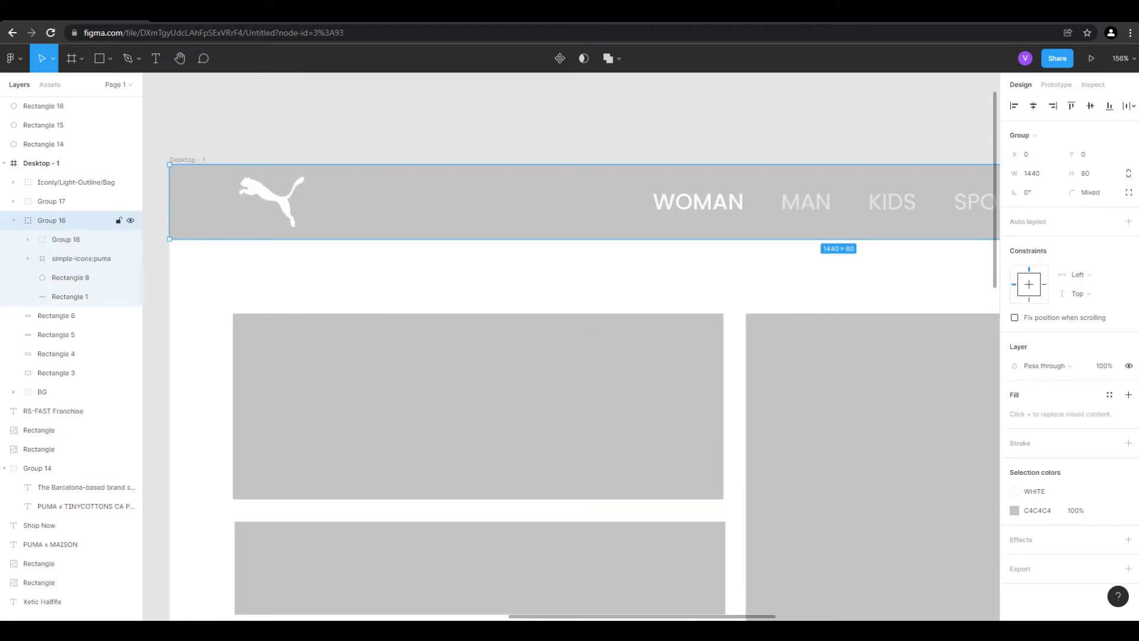
{"action": "left_click", "coordinate": [67, 296]}
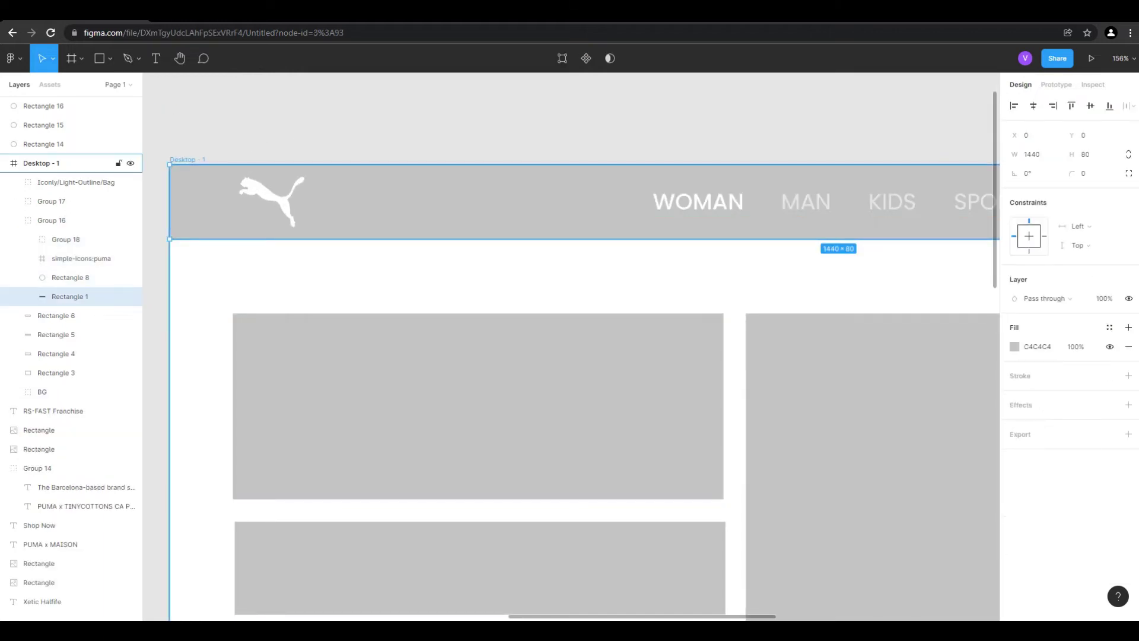
{"action": "key", "text": "Delete"}
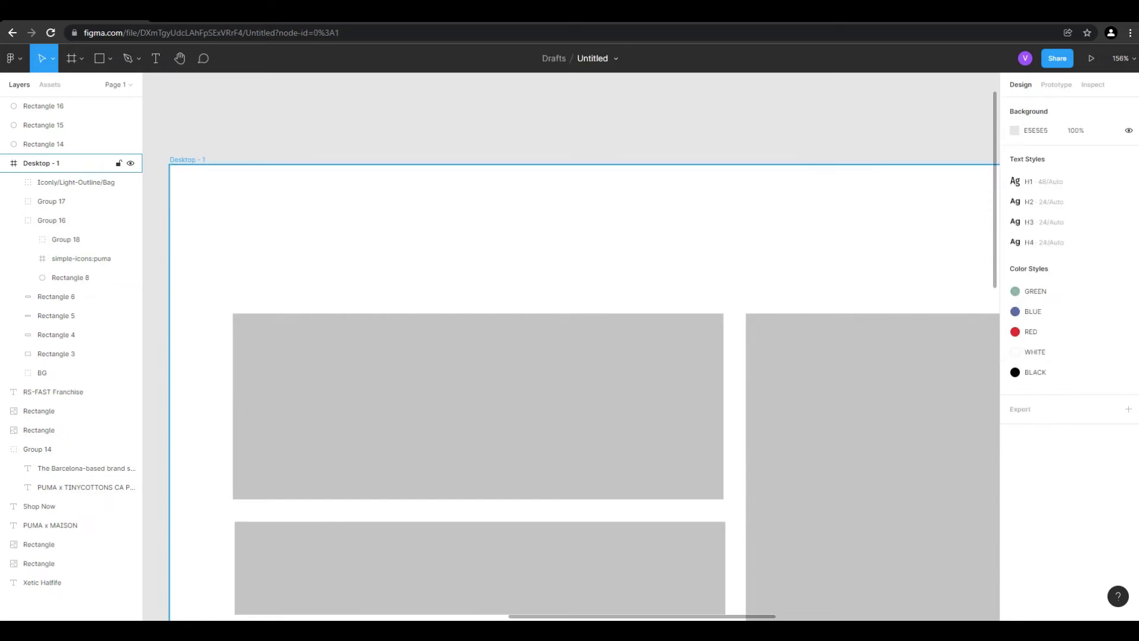
Change the fill of the BG group's full-page rectangle to a linear gradient and show the local colors as swatches.
{"action": "key", "text": "shift+1"}
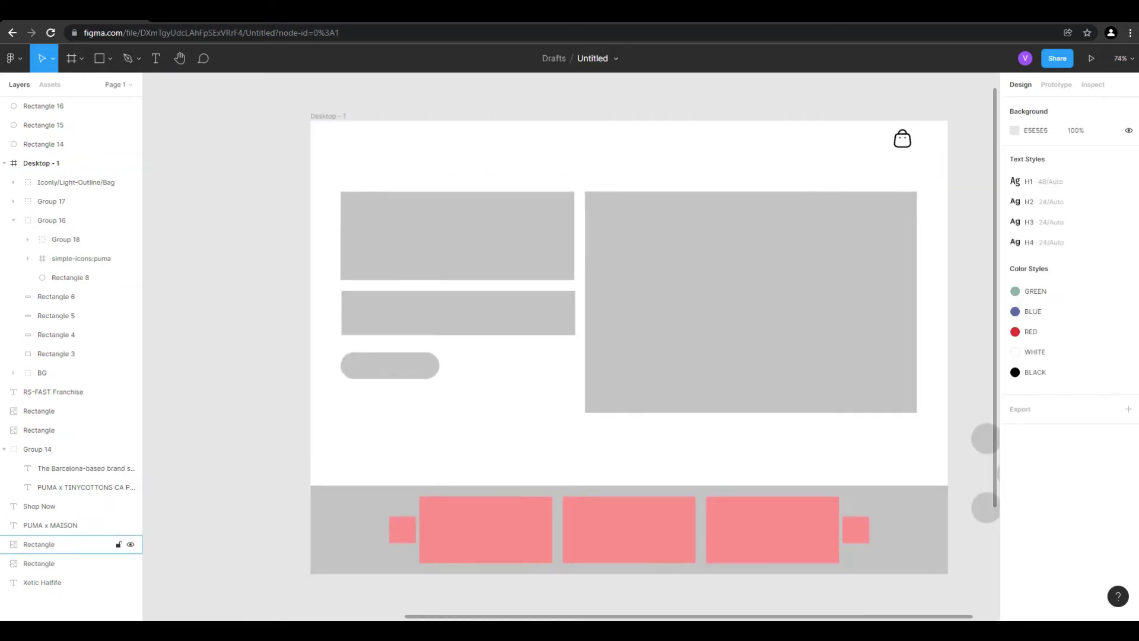
{"action": "left_click", "coordinate": [42, 373]}
{"action": "left_click", "coordinate": [13, 373]}
{"action": "left_click", "coordinate": [71, 391]}
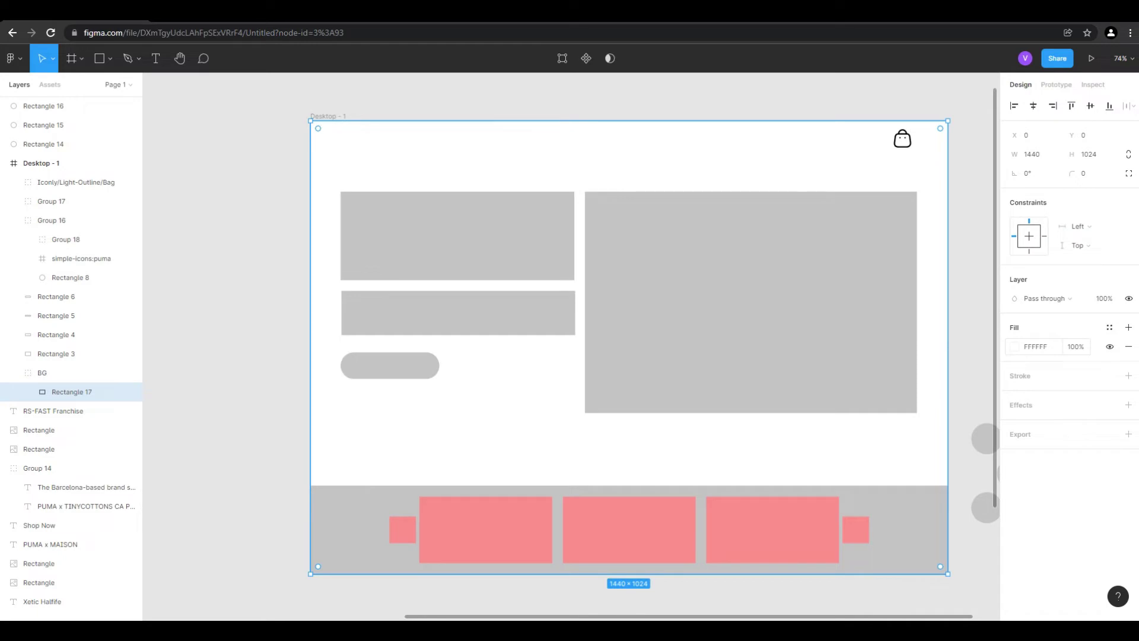
{"action": "left_click", "coordinate": [1014, 346]}
{"action": "left_click", "coordinate": [877, 308]}
{"action": "left_click", "coordinate": [890, 323]}
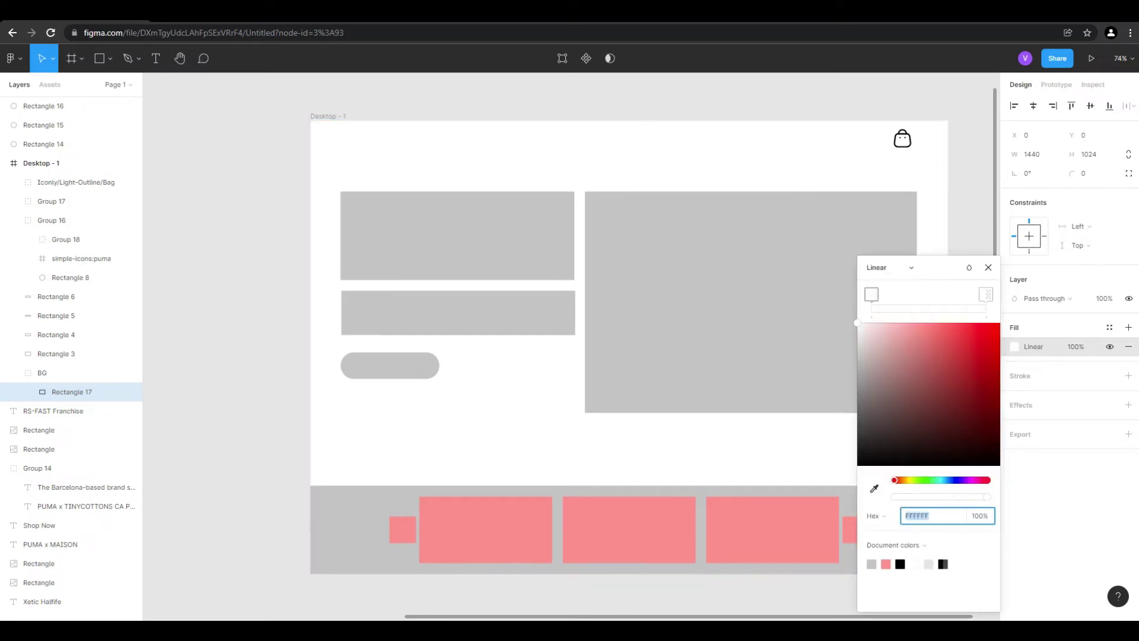
{"action": "left_click", "coordinate": [896, 545]}
{"action": "left_click", "coordinate": [901, 559]}
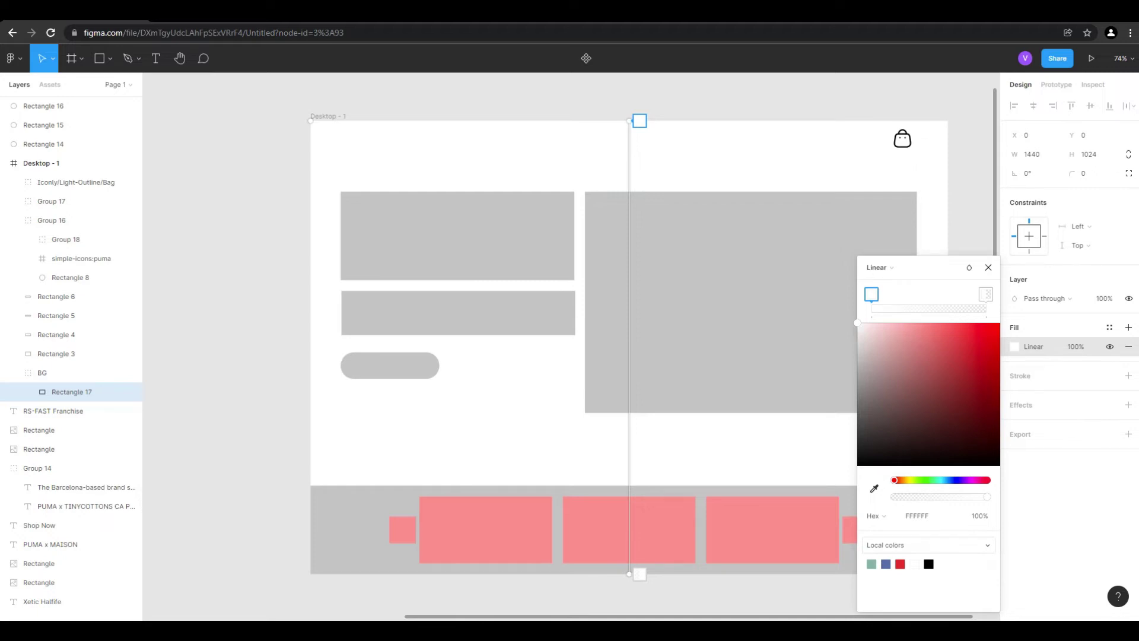
Run the background gradient diagonally from the page's top-left corner to its bottom-right corner and add a color stop near the middle.
{"action": "left_click_drag", "start_coordinate": [639, 120], "coordinate": [318, 117]}
{"action": "scroll", "coordinate": [207, 143], "scroll_direction": "down", "scroll_amount": 2}
{"action": "left_click_drag", "start_coordinate": [513, 443], "coordinate": [739, 441]}
{"action": "left_click", "coordinate": [506, 276]}
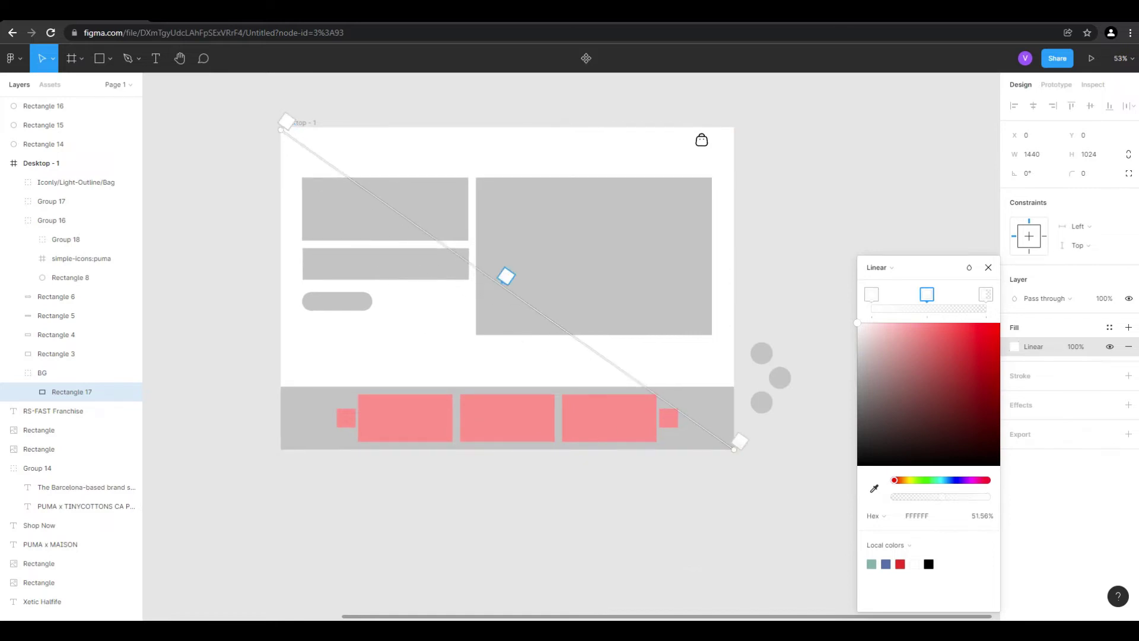
{"action": "mouse_move", "coordinate": [506, 276]}
{"action": "left_mouse_down"}
{"action": "mouse_move", "coordinate": [518, 282]}
{"action": "mouse_move", "coordinate": [486, 260]}
{"action": "mouse_move", "coordinate": [494, 267]}
{"action": "left_mouse_up"}
{"action": "left_click_drag", "start_coordinate": [494, 267], "coordinate": [513, 281]}
Color the background gradient's middle stop with the red local color.
{"action": "left_click", "coordinate": [287, 121]}
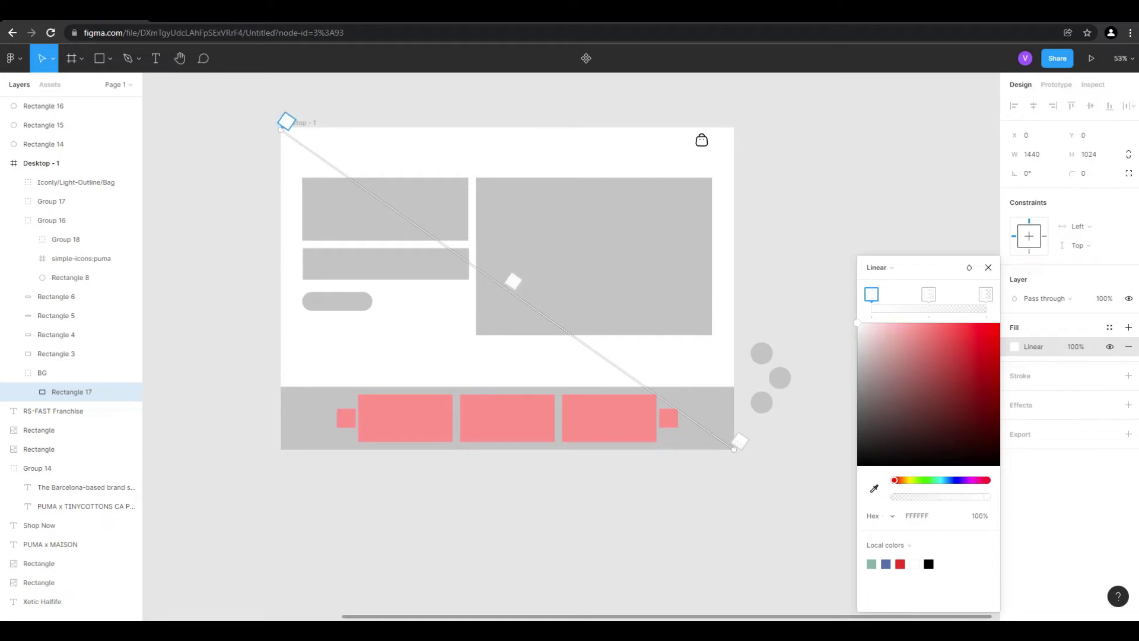
{"action": "left_click", "coordinate": [513, 281]}
{"action": "left_click", "coordinate": [899, 563]}
Set the background gradient's first stop to orange, E5986B, by sampling the color from the Puma shoe image.
{"action": "left_click", "coordinate": [870, 294]}
{"action": "left_click", "coordinate": [873, 488]}
{"action": "scroll", "coordinate": [943, 131], "scroll_direction": "down", "scroll_amount": 3}
{"action": "scroll", "coordinate": [943, 130], "scroll_direction": "up", "scroll_amount": 8}
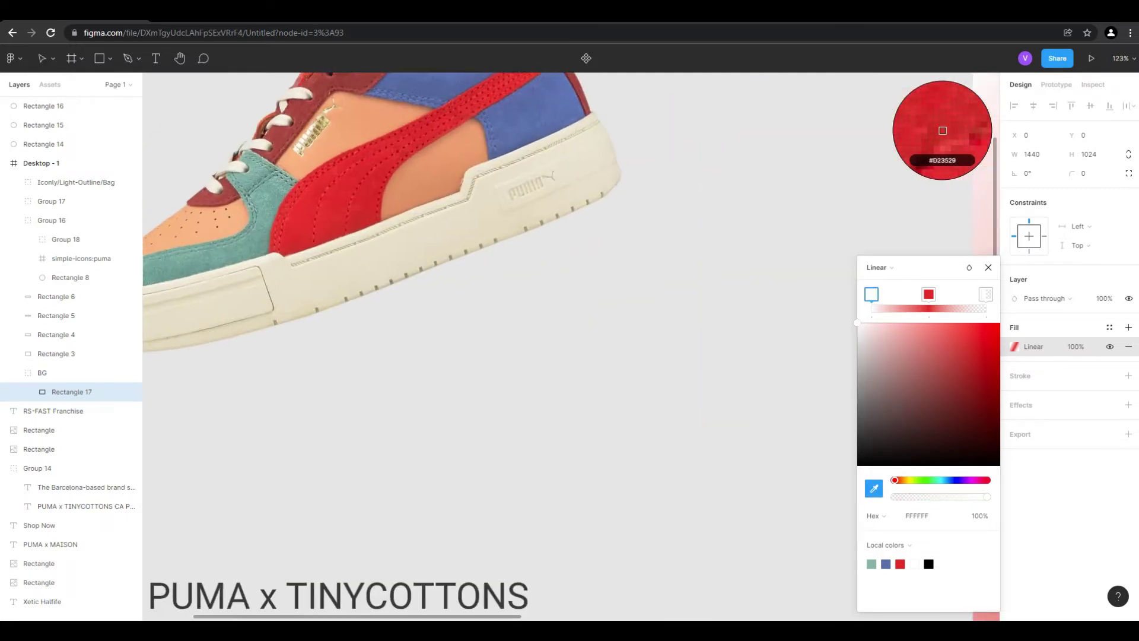
{"action": "scroll", "coordinate": [943, 130], "scroll_direction": "up", "scroll_amount": 8}
{"action": "left_click", "coordinate": [943, 131]}
{"action": "scroll", "coordinate": [741, 166], "scroll_direction": "down", "scroll_amount": 8}
{"action": "scroll", "coordinate": [756, 220], "scroll_direction": "up", "scroll_amount": 3}
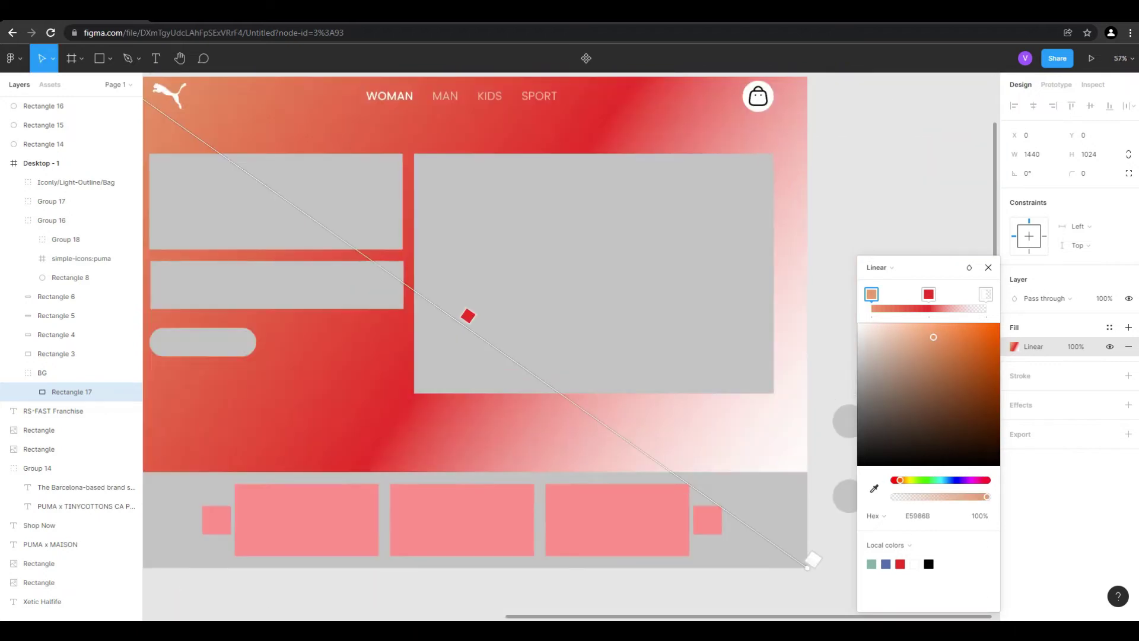
Set the background gradient's end stop to green, 70FF00, at 100% opacity, and move the red stop closer to it.
{"action": "left_click", "coordinate": [813, 559]}
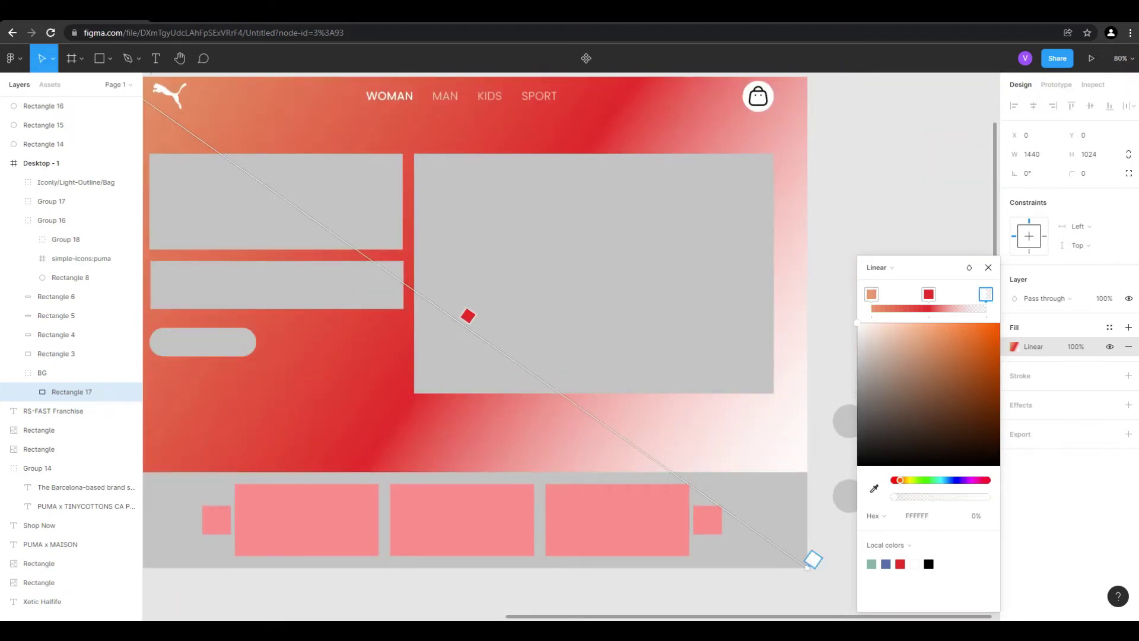
{"action": "left_click_drag", "start_coordinate": [901, 480], "coordinate": [918, 480]}
{"action": "left_click_drag", "start_coordinate": [962, 409], "coordinate": [999, 322]}
{"action": "left_click_drag", "start_coordinate": [894, 497], "coordinate": [987, 497]}
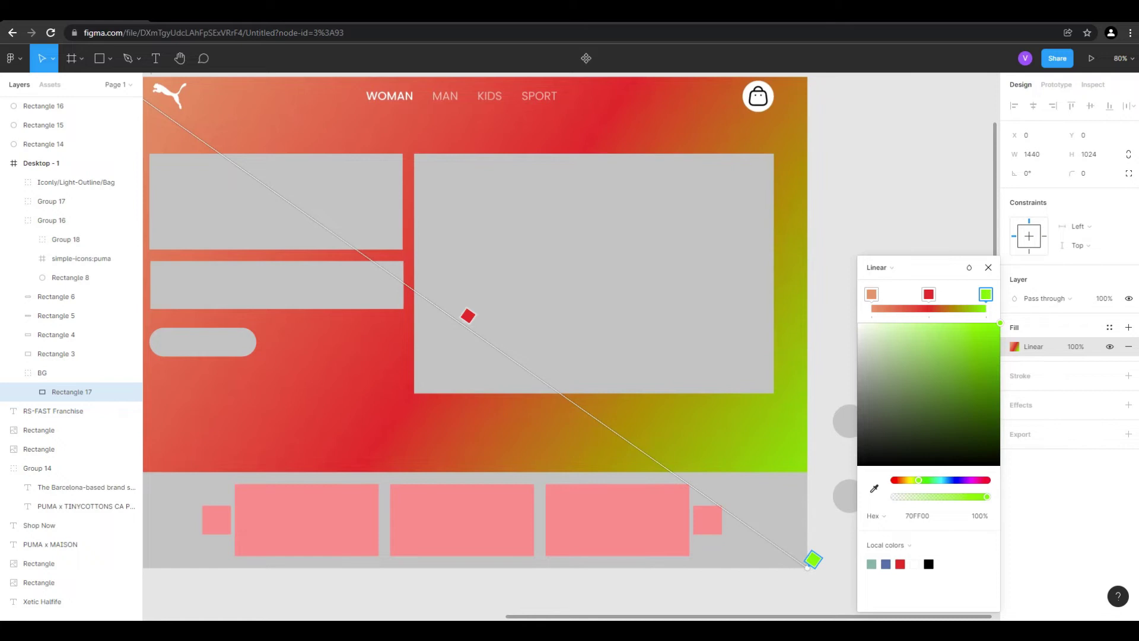
{"action": "left_click_drag", "start_coordinate": [468, 316], "coordinate": [575, 391]}
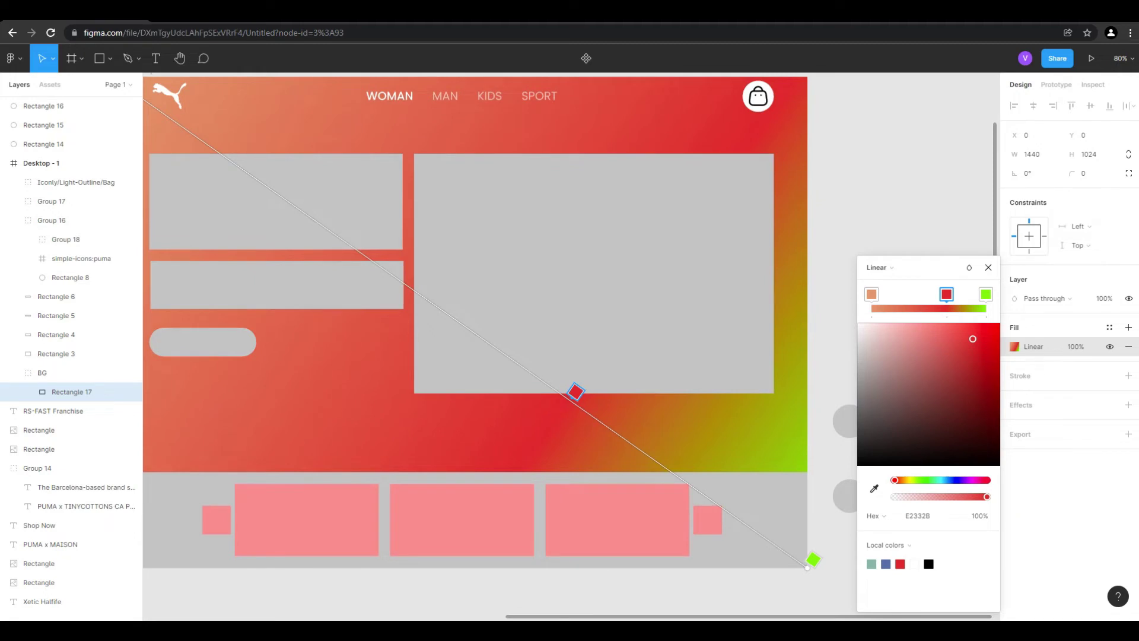
{"action": "scroll", "coordinate": [796, 318], "scroll_direction": "down", "scroll_amount": 1}
Shift the hue of the background gradient's end stop to blue, 0085FF.
{"action": "left_click_drag", "start_coordinate": [895, 480], "coordinate": [939, 480]}
{"action": "left_click", "coordinate": [985, 295]}
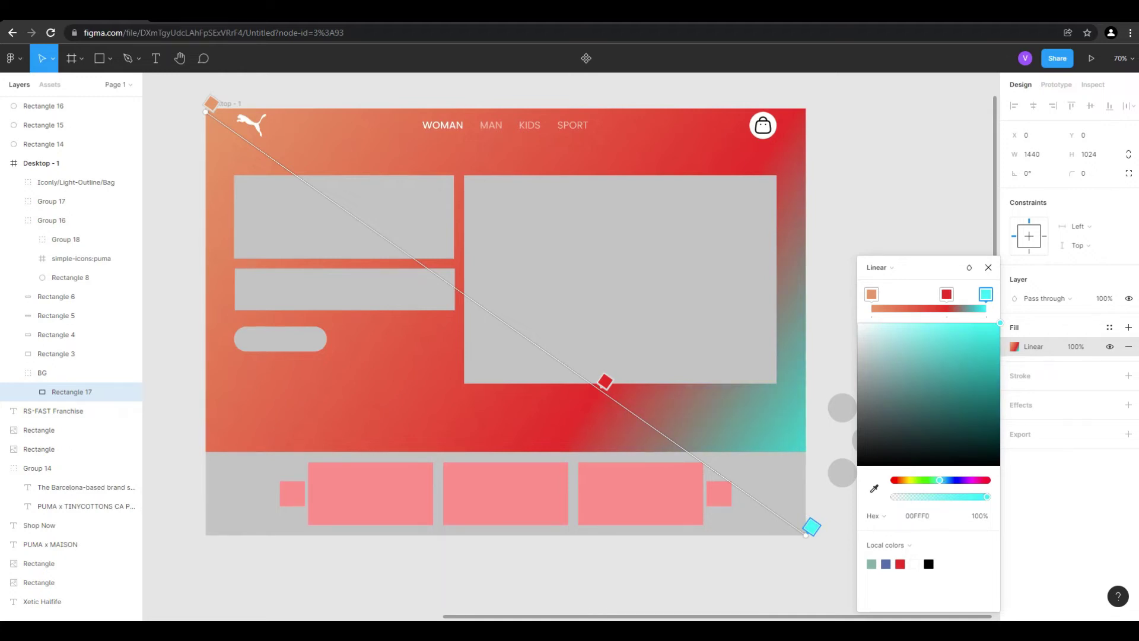
{"action": "left_click_drag", "start_coordinate": [939, 480], "coordinate": [946, 480]}
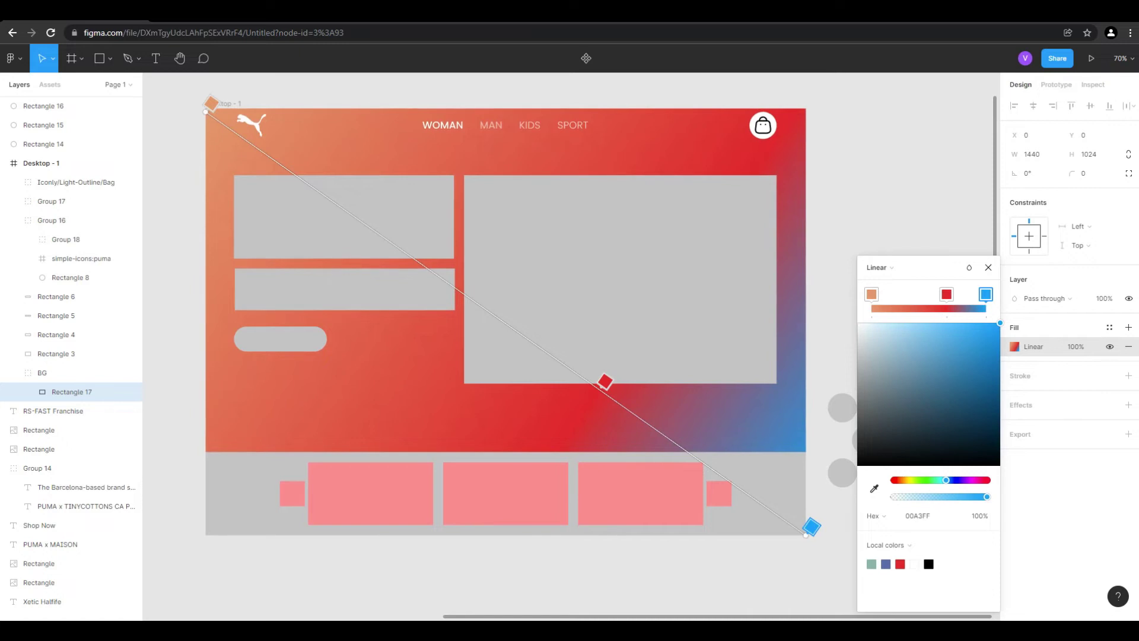
{"action": "left_click_drag", "start_coordinate": [946, 480], "coordinate": [948, 479]}
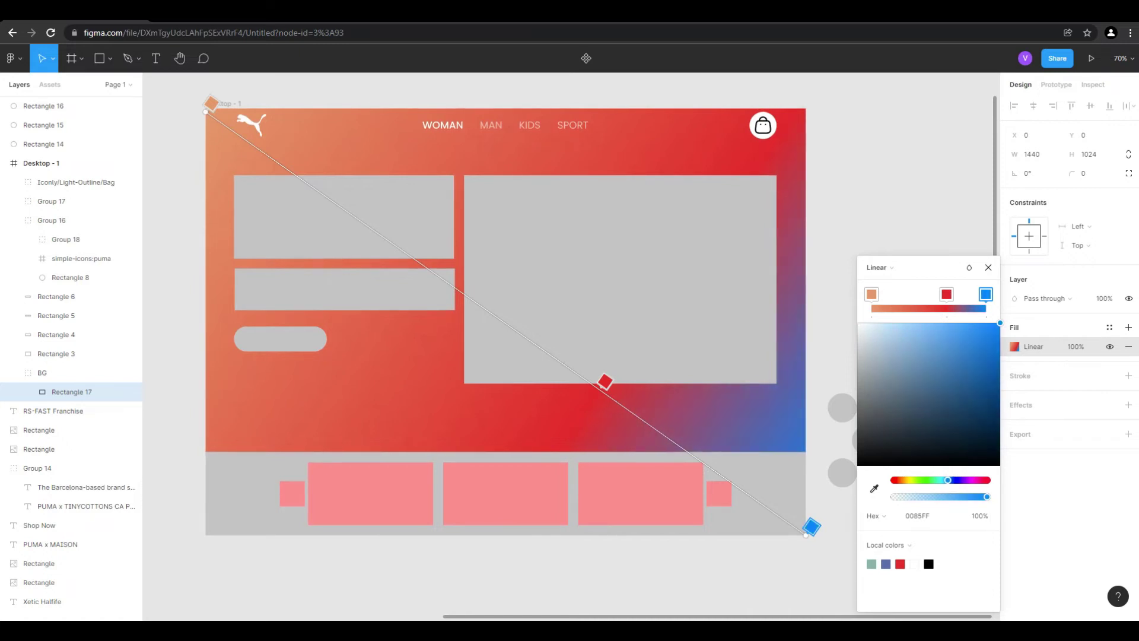
{"action": "key", "text": "Escape"}
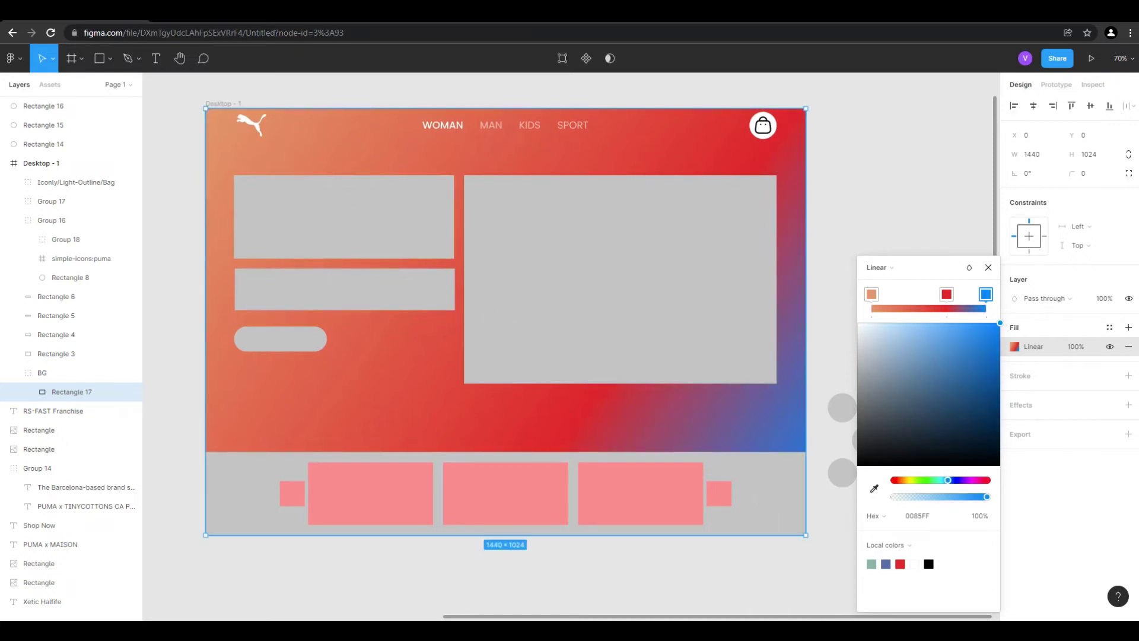
{"action": "left_click", "coordinate": [837, 332]}
Replace the gray fill of the 1440 × 200 band at the page's bottom with the BLUE color style.
{"action": "double_click", "coordinate": [765, 494]}
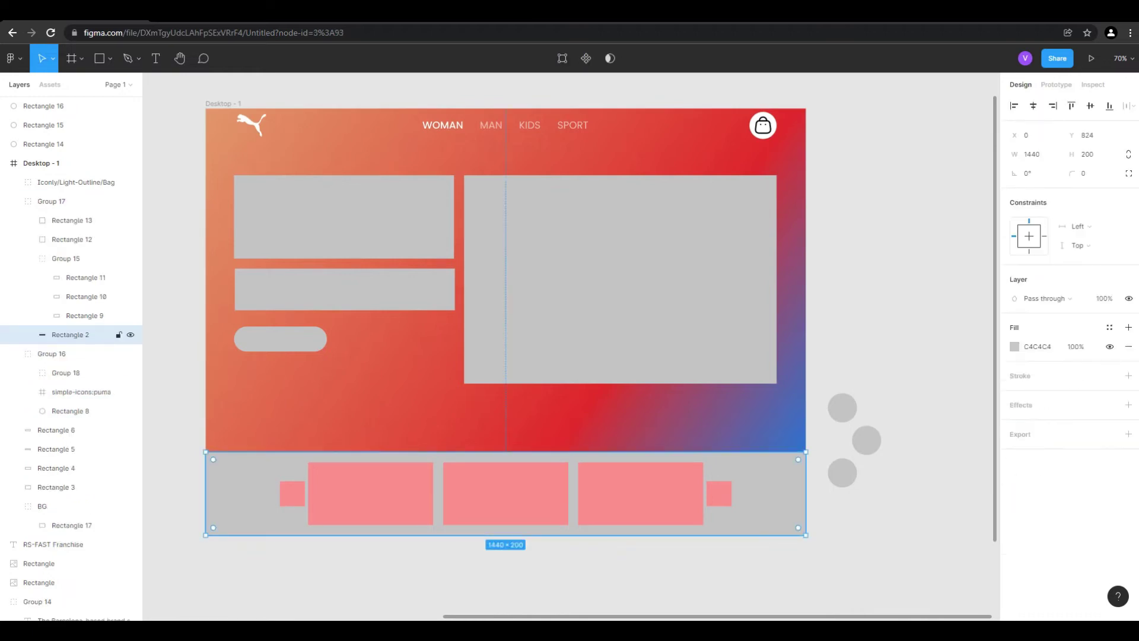
{"action": "left_click", "coordinate": [1015, 347]}
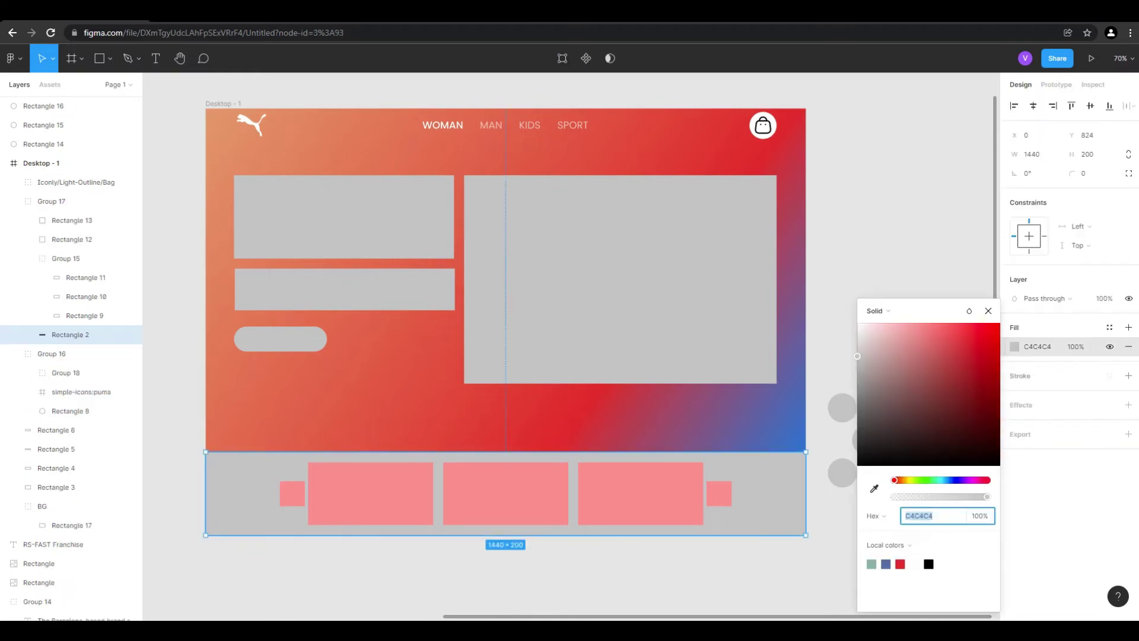
{"action": "left_click", "coordinate": [1128, 347]}
{"action": "left_click", "coordinate": [1128, 346]}
{"action": "left_click", "coordinate": [1109, 328]}
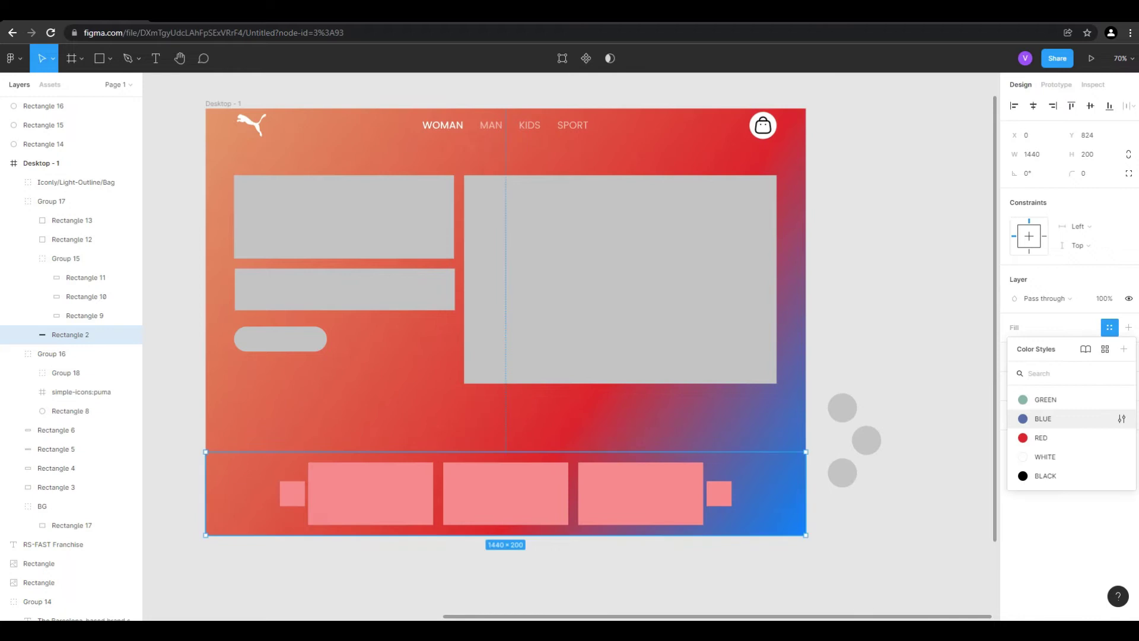
{"action": "left_click", "coordinate": [1042, 418]}
{"action": "left_click", "coordinate": [917, 570]}
{"action": "scroll", "coordinate": [916, 569], "scroll_direction": "down", "scroll_amount": 1}
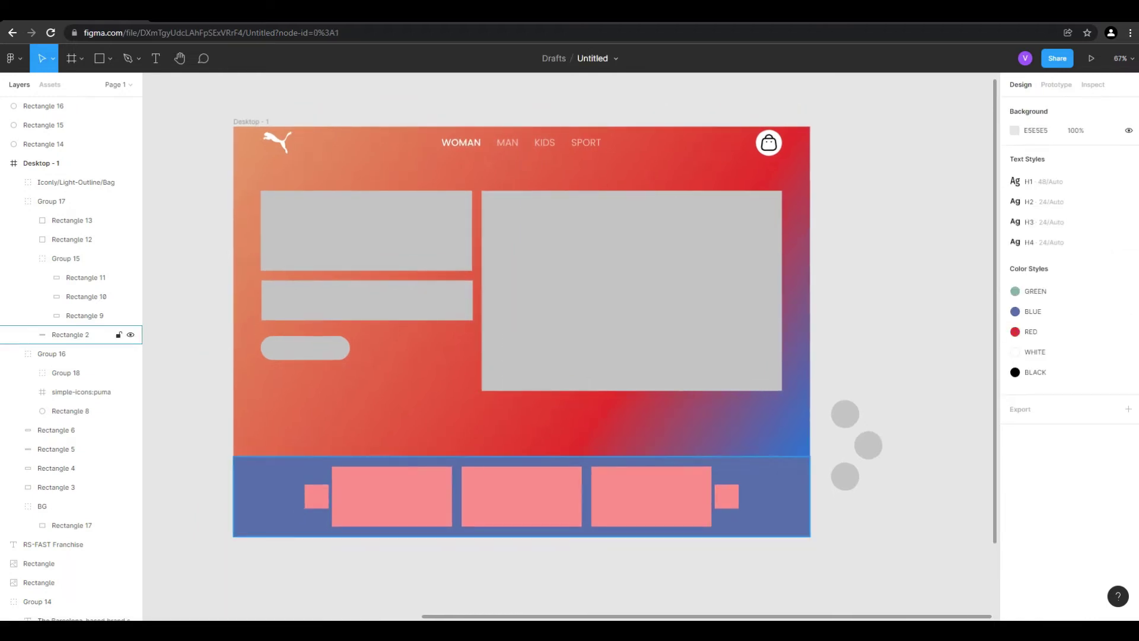
{"action": "scroll", "coordinate": [658, 531], "scroll_direction": "up", "scroll_amount": 1}
{"action": "scroll", "coordinate": [943, 593], "scroll_direction": "down", "scroll_amount": 1}
{"action": "scroll", "coordinate": [771, 477], "scroll_direction": "down", "scroll_amount": 1}
{"action": "scroll", "coordinate": [311, 190], "scroll_direction": "up", "scroll_amount": 1}
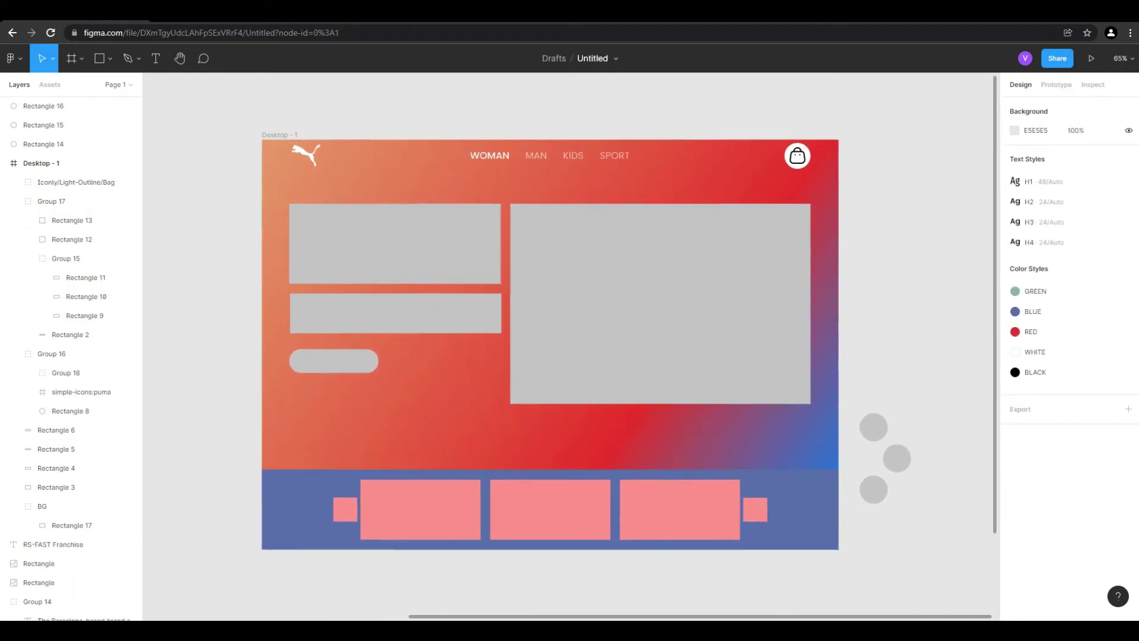
{"action": "scroll", "coordinate": [505, 249], "scroll_direction": "up", "scroll_amount": 1}
{"action": "scroll", "coordinate": [641, 248], "scroll_direction": "down", "scroll_amount": 3}
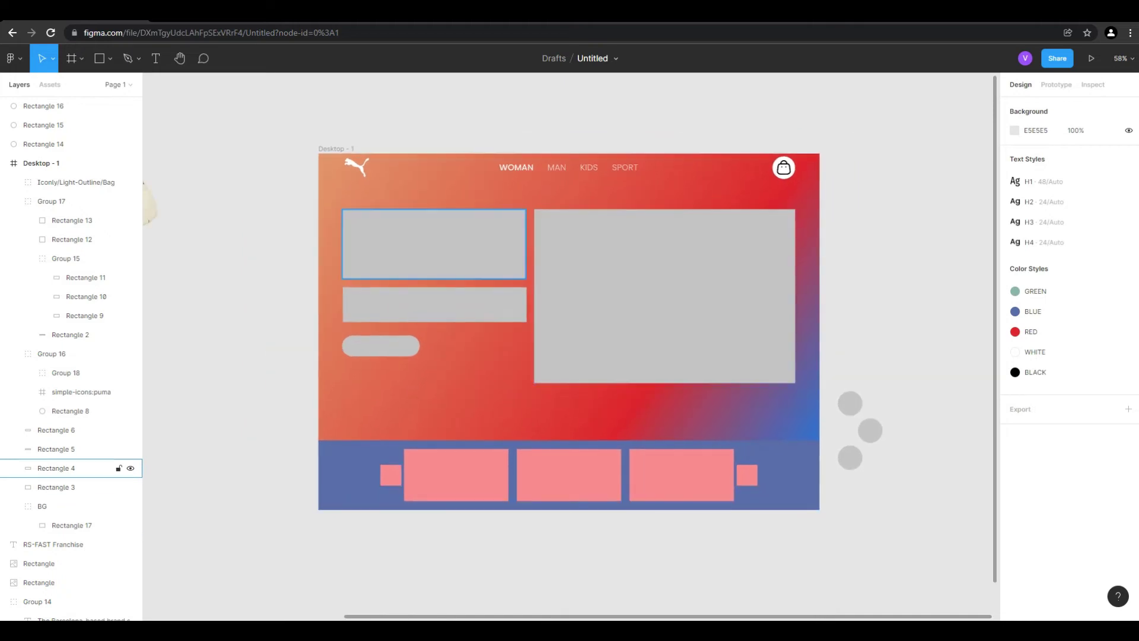
Move the "PUMA x TINYCOTTONS CA Pro Sneakers JR" heading from beside the frame into the page, over the upper-left gray placeholder.
{"action": "scroll", "coordinate": [687, 252], "scroll_direction": "down", "scroll_amount": 4}
{"action": "left_click", "coordinate": [240, 363]}
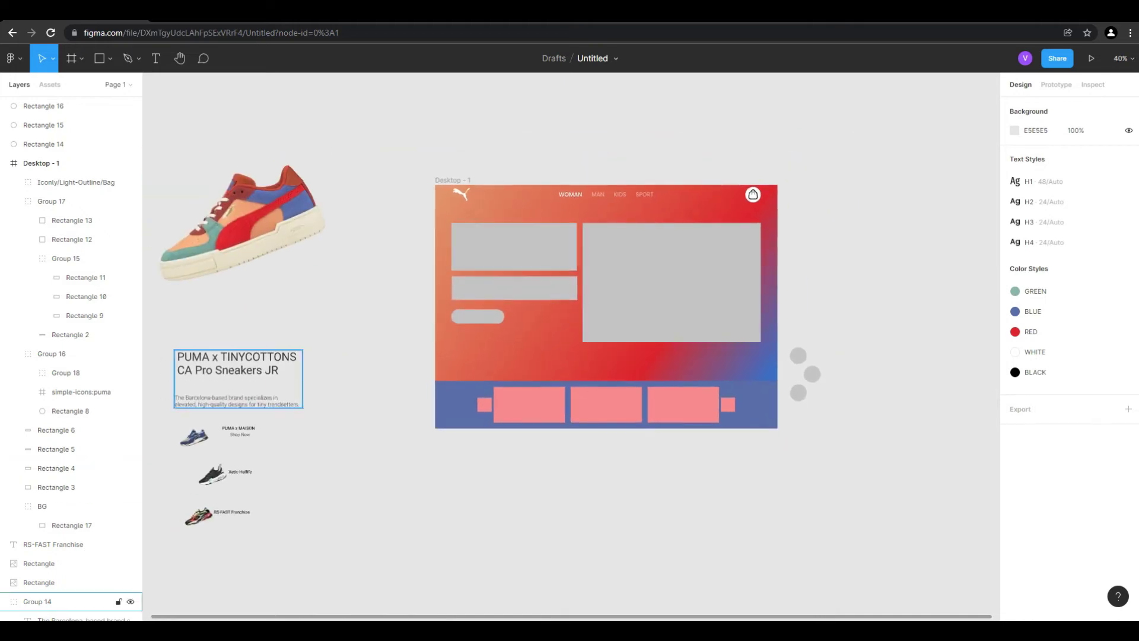
{"action": "left_click", "coordinate": [239, 363]}
{"action": "key", "text": "ctrl+x"}
{"action": "scroll", "coordinate": [486, 270], "scroll_direction": "up", "scroll_amount": 5}
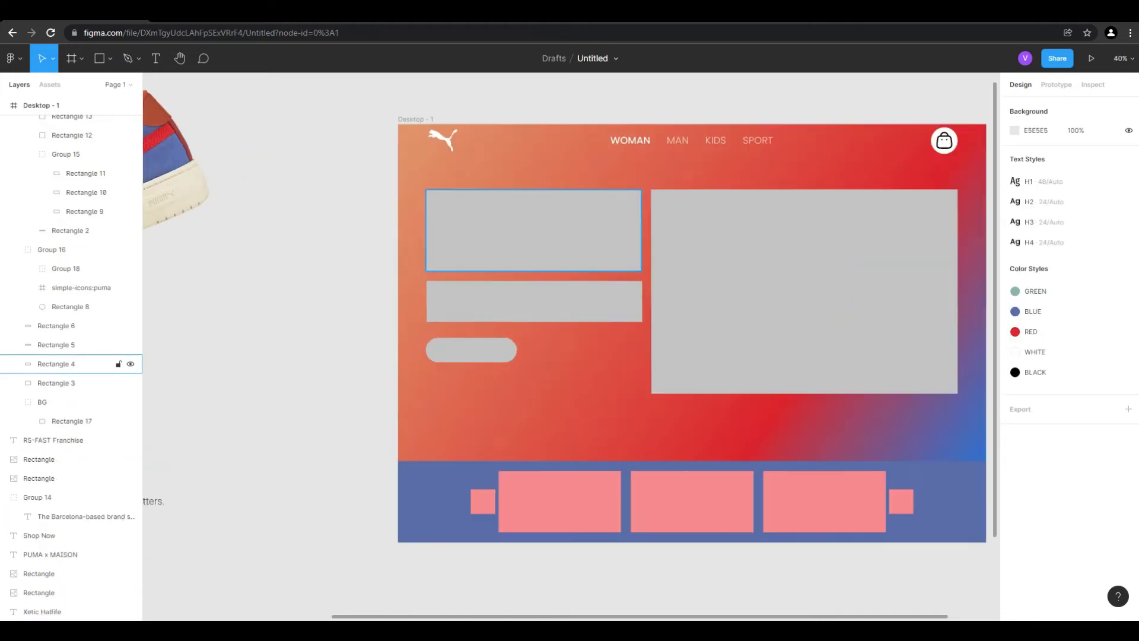
{"action": "left_click", "coordinate": [486, 264]}
{"action": "key", "text": "ctrl+v"}
{"action": "scroll", "coordinate": [516, 220], "scroll_direction": "up", "scroll_amount": 3}
{"action": "left_click_drag", "start_coordinate": [504, 118], "coordinate": [535, 234]}
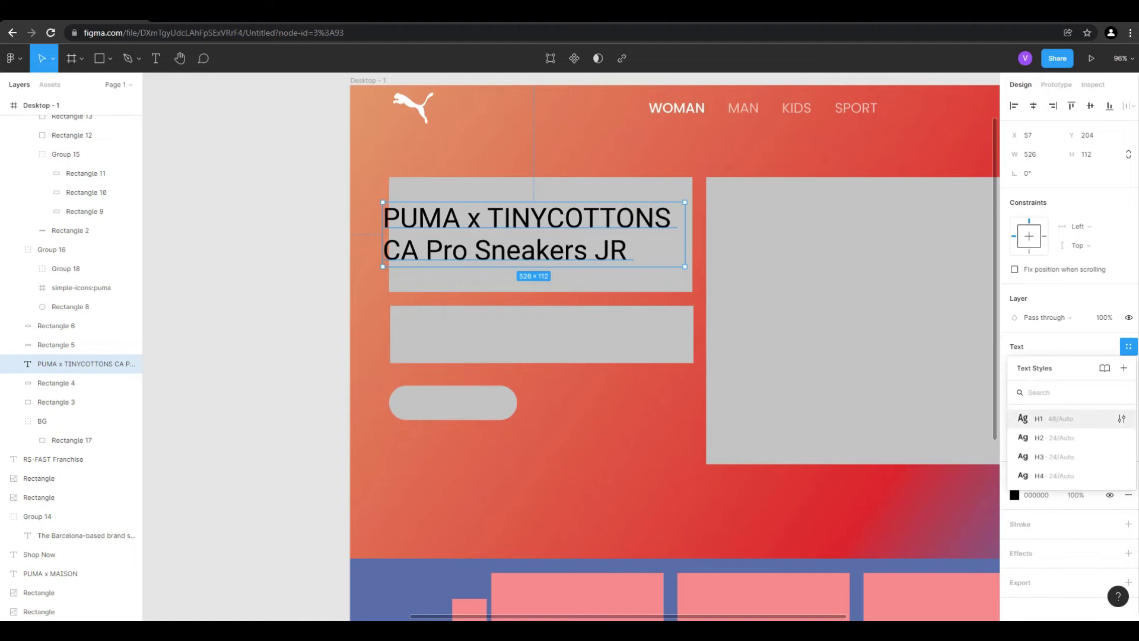
Apply the H1 text style to the heading and align it with the placeholder's top-left corner at X 68, Y 160.
{"action": "left_click", "coordinate": [1045, 419]}
{"action": "left_click_drag", "start_coordinate": [534, 234], "coordinate": [511, 211]}
{"action": "scroll", "coordinate": [570, 188], "scroll_direction": "up", "scroll_amount": 3}
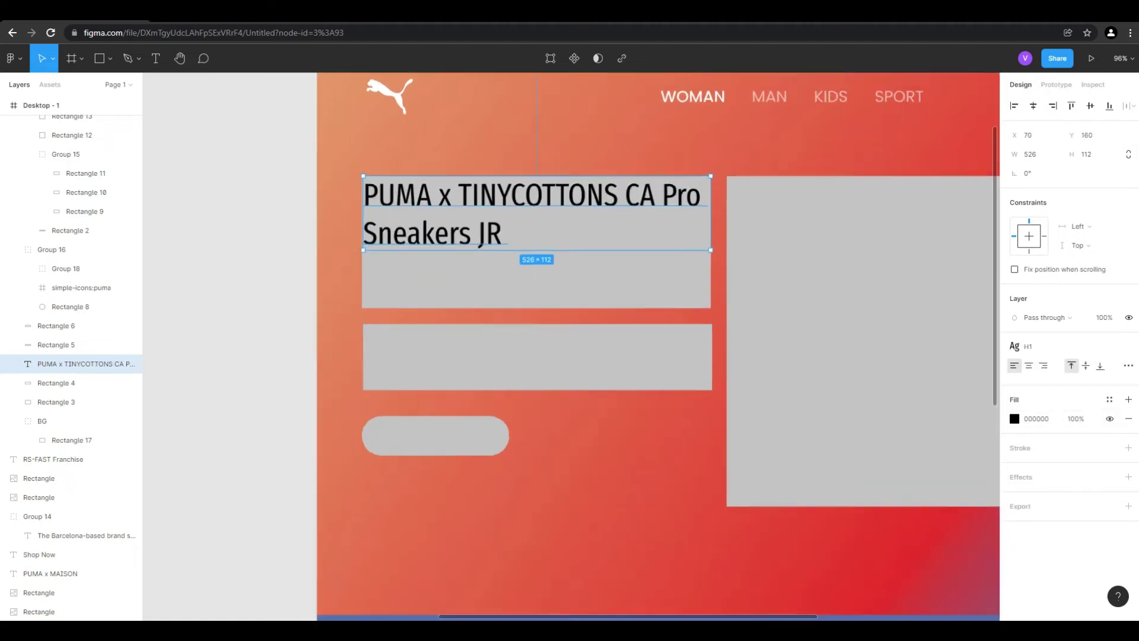
{"action": "key", "text": "Left"}
{"action": "key", "text": "Left"}
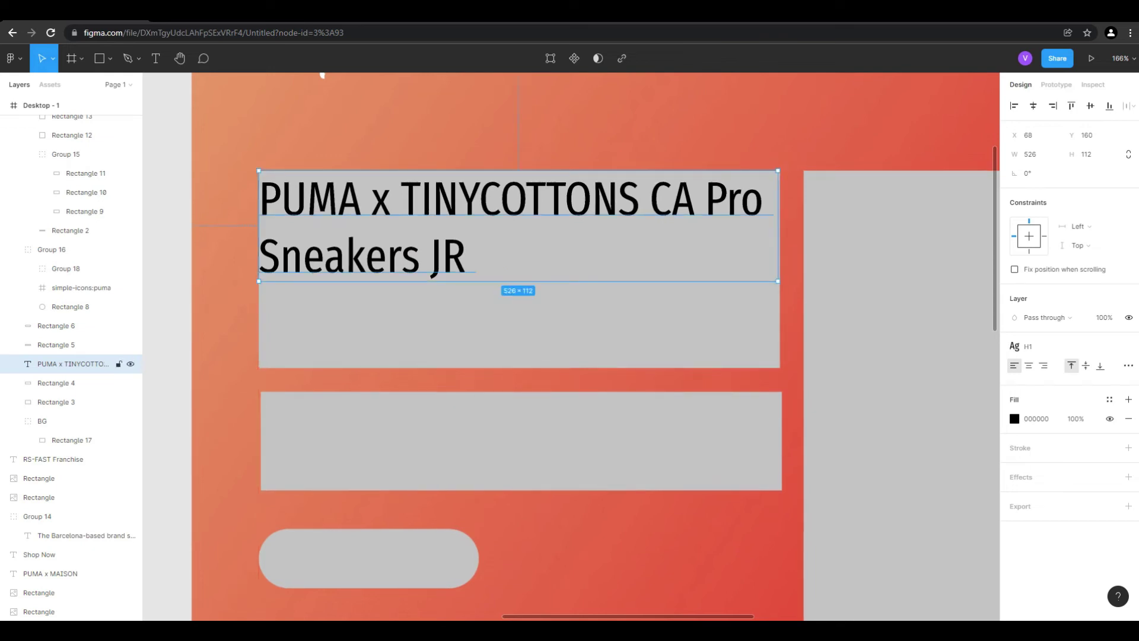
Shorten the gray placeholder behind the heading to the heading's height of 112.
{"action": "left_click", "coordinate": [521, 440]}
{"action": "left_click", "coordinate": [519, 324]}
{"action": "left_click_drag", "start_coordinate": [519, 368], "coordinate": [519, 280]}
Move the 528 × 100 gray placeholder up to Y 296, 24 px below the heading placeholder.
{"action": "left_click", "coordinate": [57, 345]}
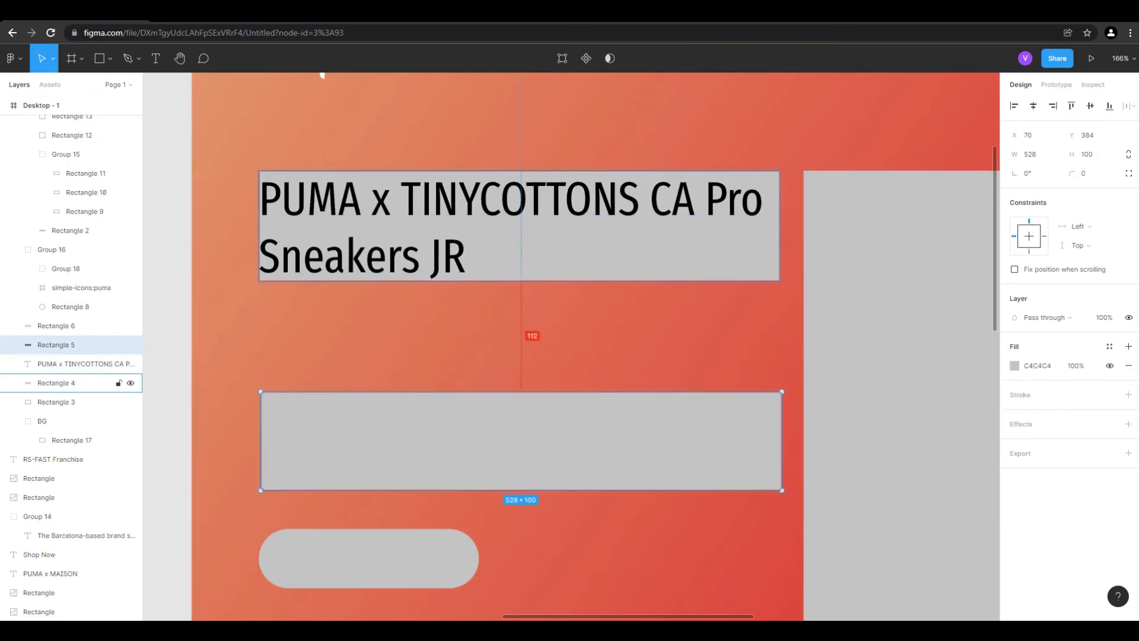
{"action": "key", "text": "Up"}
{"action": "key", "text": "Up"}
{"action": "key", "text": "Up"}
{"action": "key", "text": "Up"}
{"action": "key", "text": "Up"}
{"action": "key", "text": "Up"}
{"action": "key", "text": "Up"}
{"action": "key", "text": "Up"}
{"action": "key", "text": "Up"}
{"action": "key", "text": "Up"}
{"action": "key", "text": "Up"}
{"action": "key", "text": "Up"}
{"action": "key", "text": "Up"}
{"action": "key", "text": "Up"}
{"action": "key", "text": "Up"}
{"action": "key", "text": "Up"}
{"action": "key", "text": "Up"}
{"action": "key", "text": "Up"}
{"action": "key", "text": "Up"}
{"action": "key", "text": "Up"}
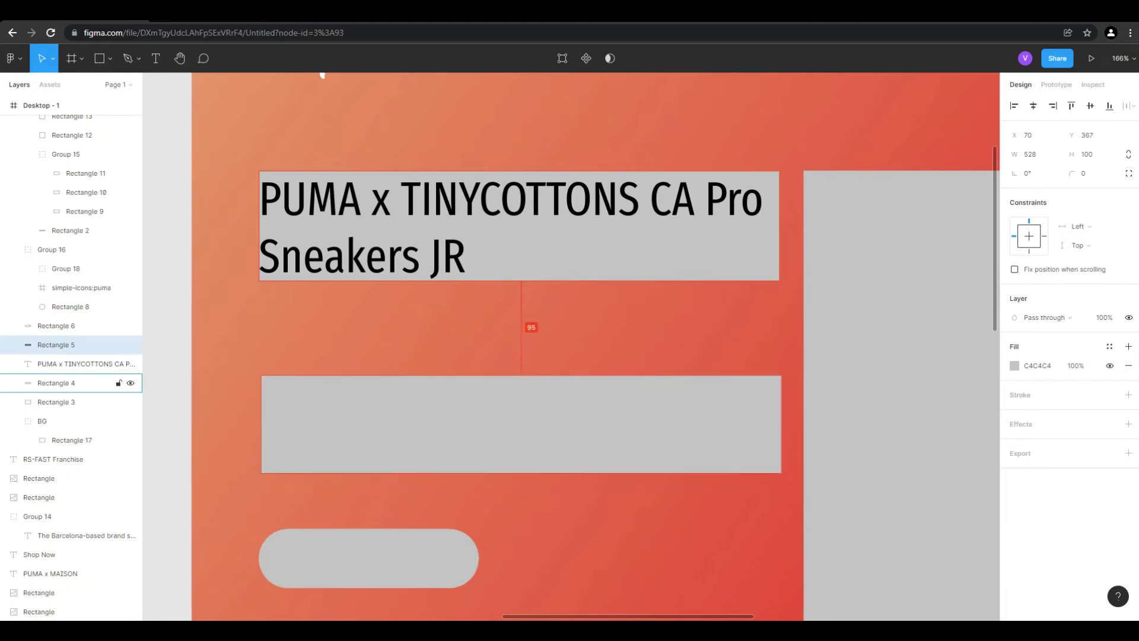
{"action": "key", "text": "Up"}
{"action": "key", "text": "Up"}
{"action": "key", "text": "Up"}
{"action": "key", "text": "Up"}
{"action": "key", "text": "Up"}
{"action": "key", "text": "Up"}
{"action": "key", "text": "Up"}
{"action": "key", "text": "Up"}
{"action": "key", "text": "Up"}
{"action": "key", "text": "Up"}
{"action": "key", "text": "Up"}
{"action": "key", "text": "Up"}
{"action": "key", "text": "Up"}
{"action": "key", "text": "Up"}
{"action": "key", "text": "Up"}
{"action": "key", "text": "Up"}
{"action": "key", "text": "Up"}
{"action": "key", "text": "Up"}
{"action": "key", "text": "Up"}
{"action": "key", "text": "Up"}
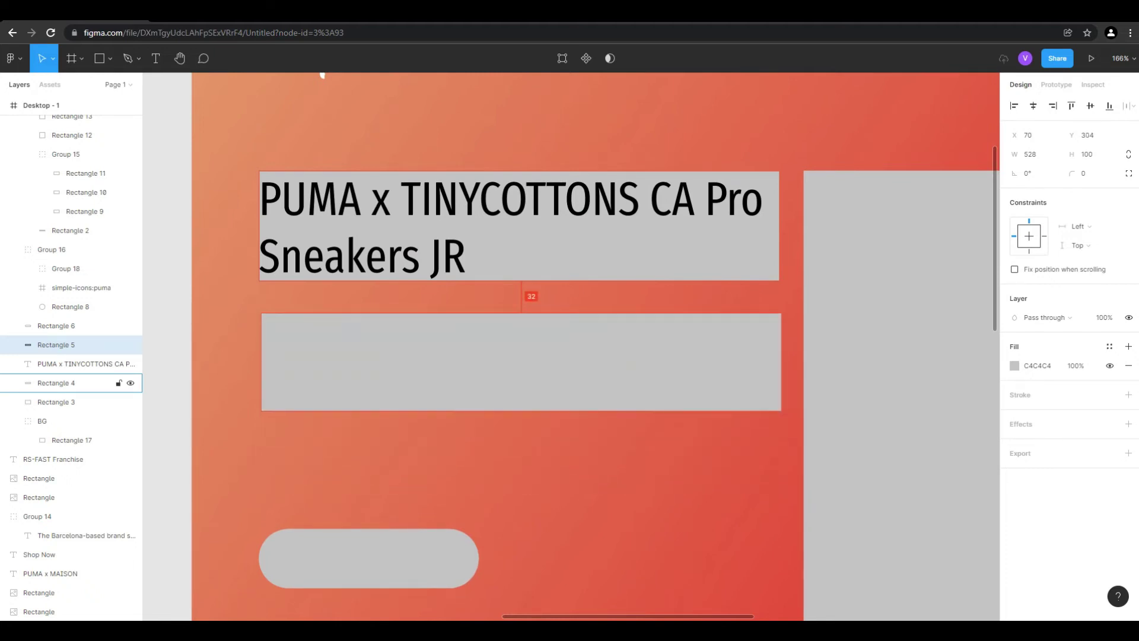
{"action": "key", "text": "Up"}
{"action": "key", "text": "Up"}
{"action": "key", "text": "Up"}
{"action": "key", "text": "Up"}
{"action": "key", "text": "Up"}
{"action": "key", "text": "Up"}
{"action": "key", "text": "Up"}
{"action": "key", "text": "Up"}
{"action": "key", "text": "Up"}
{"action": "key", "text": "Up"}
{"action": "key", "text": "Down"}
{"action": "key", "text": "Down"}
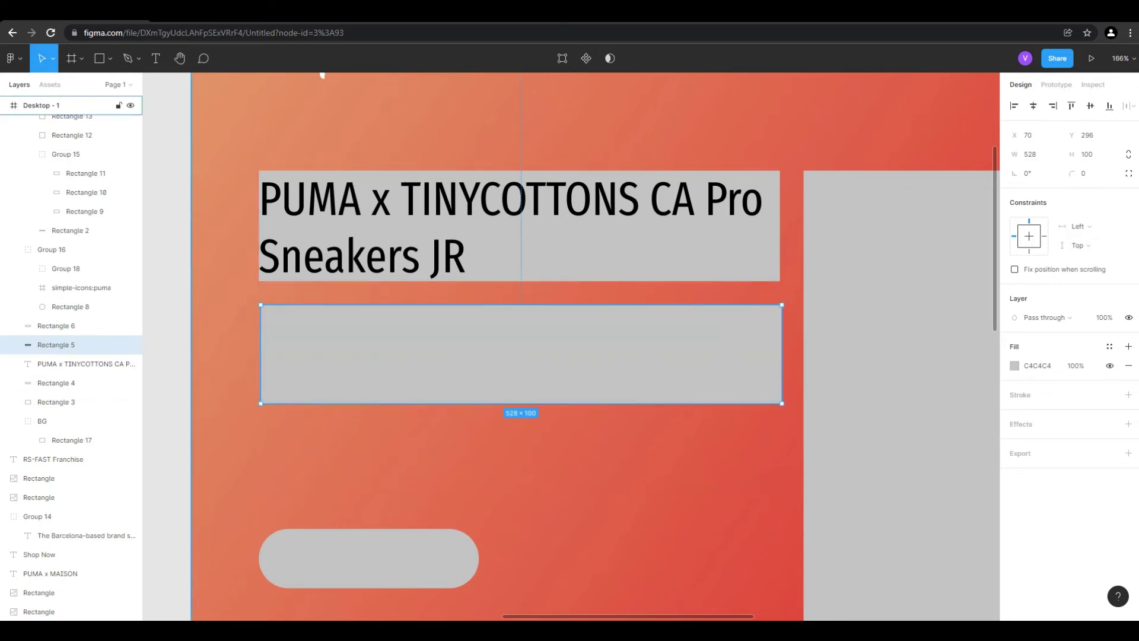
Move the rounded gray button shape up to Y 420, 24 px below the description placeholder.
{"action": "left_click", "coordinate": [368, 558]}
{"action": "key", "text": "shift+Up"}
{"action": "key", "text": "shift+Up"}
{"action": "key", "text": "shift+Up"}
{"action": "key", "text": "shift+Up"}
{"action": "key", "text": "shift+Up"}
{"action": "key", "text": "shift+Up"}
{"action": "key", "text": "shift+Up"}
{"action": "key", "text": "shift+Up"}
{"action": "key", "text": "shift+Up"}
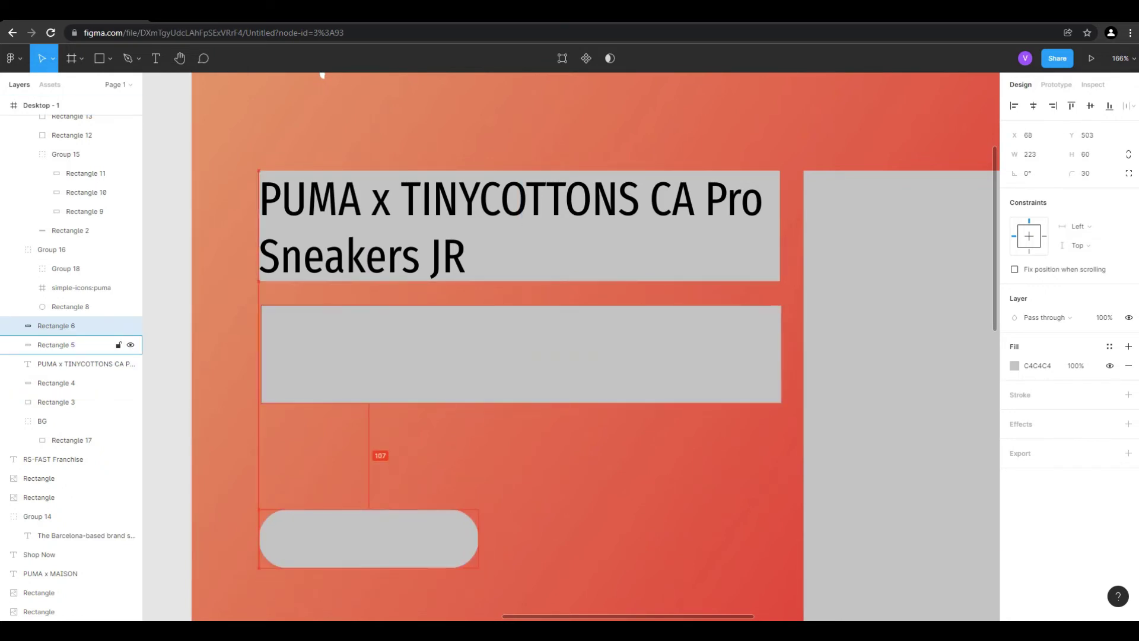
{"action": "key", "text": "shift+Up"}
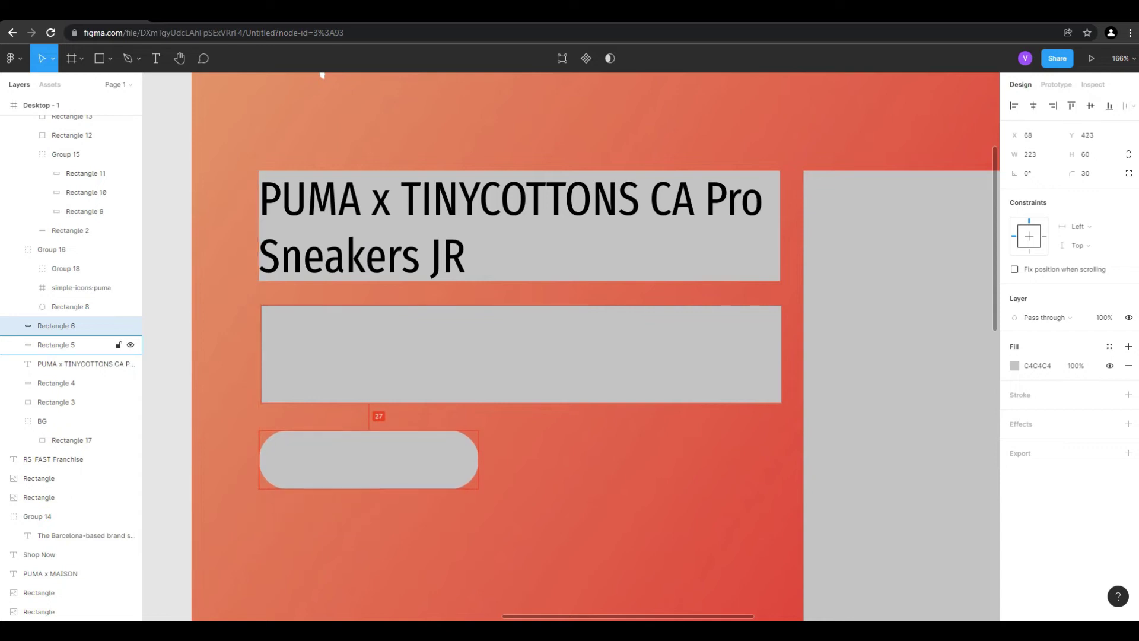
{"action": "key", "text": "Up"}
{"action": "key", "text": "Up"}
{"action": "key", "text": "Up"}
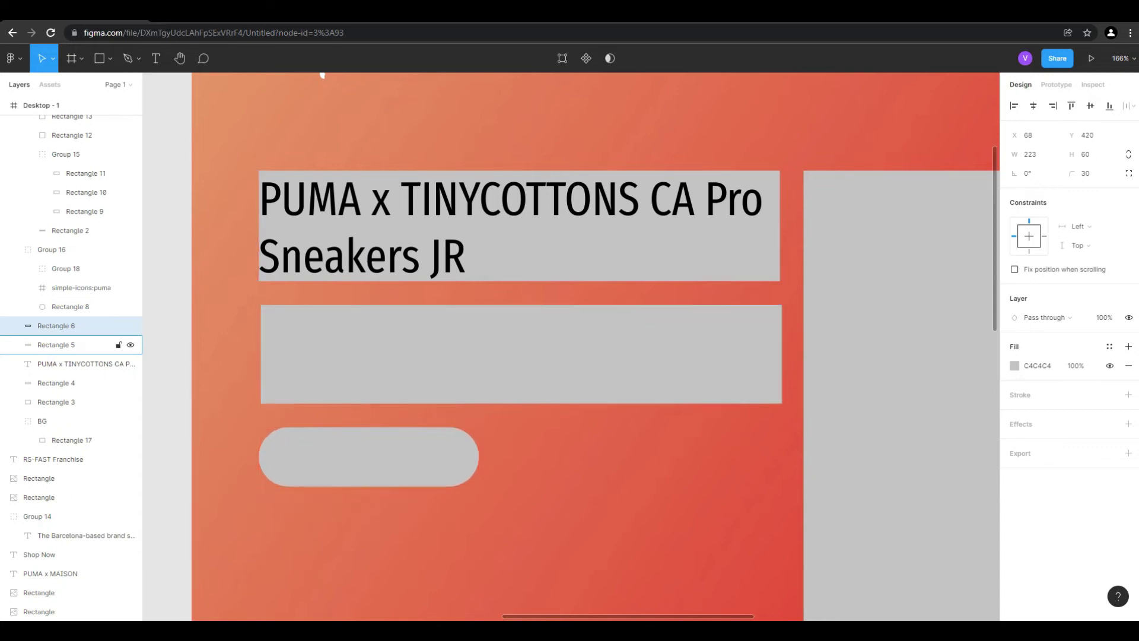
{"action": "scroll", "coordinate": [479, 378], "scroll_direction": "down", "scroll_amount": 2}
{"action": "key", "text": "Escape"}
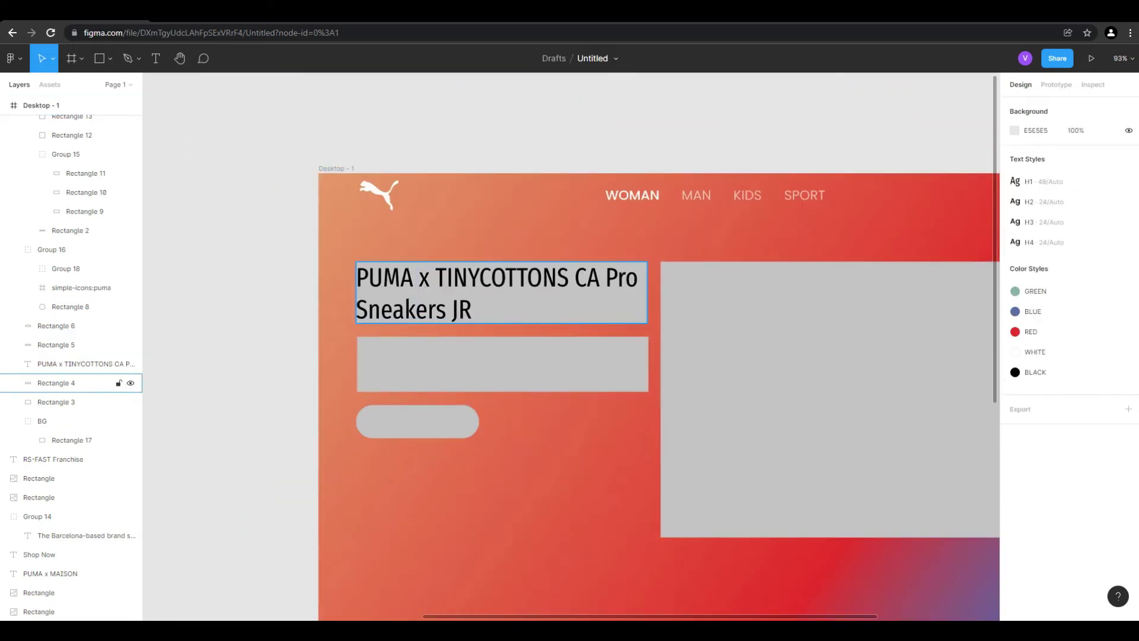
Delete the gray placeholder rectangle behind the heading.
{"action": "left_click", "coordinate": [55, 401]}
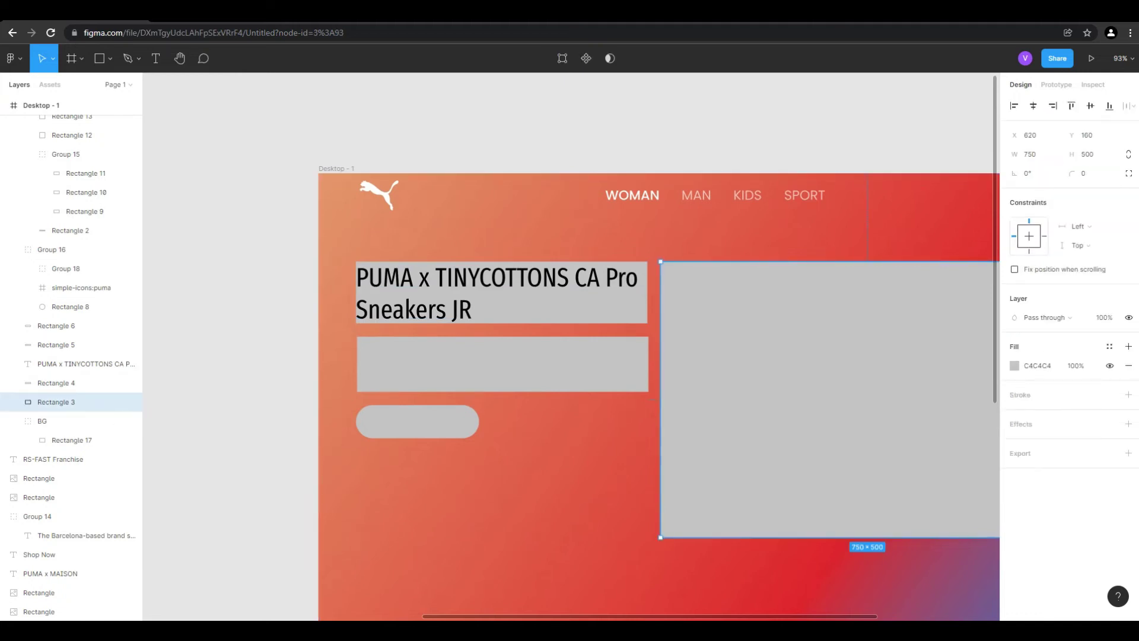
{"action": "left_click", "coordinate": [57, 383]}
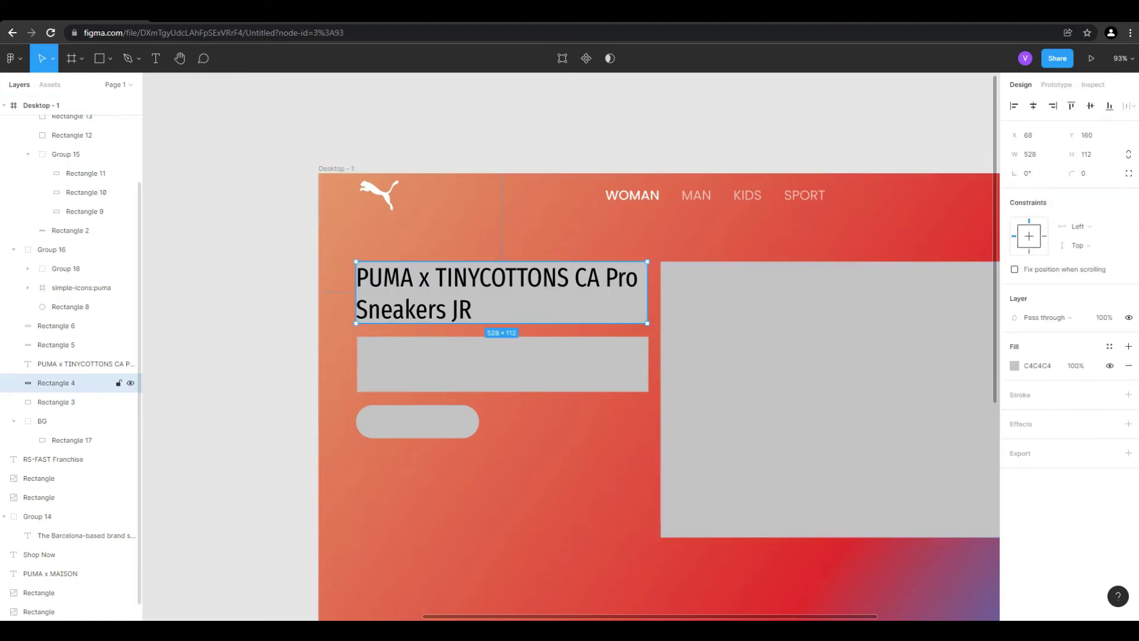
{"action": "key", "text": "Delete"}
Replace the heading's black fill with the WHITE color style.
{"action": "left_click", "coordinate": [71, 364]}
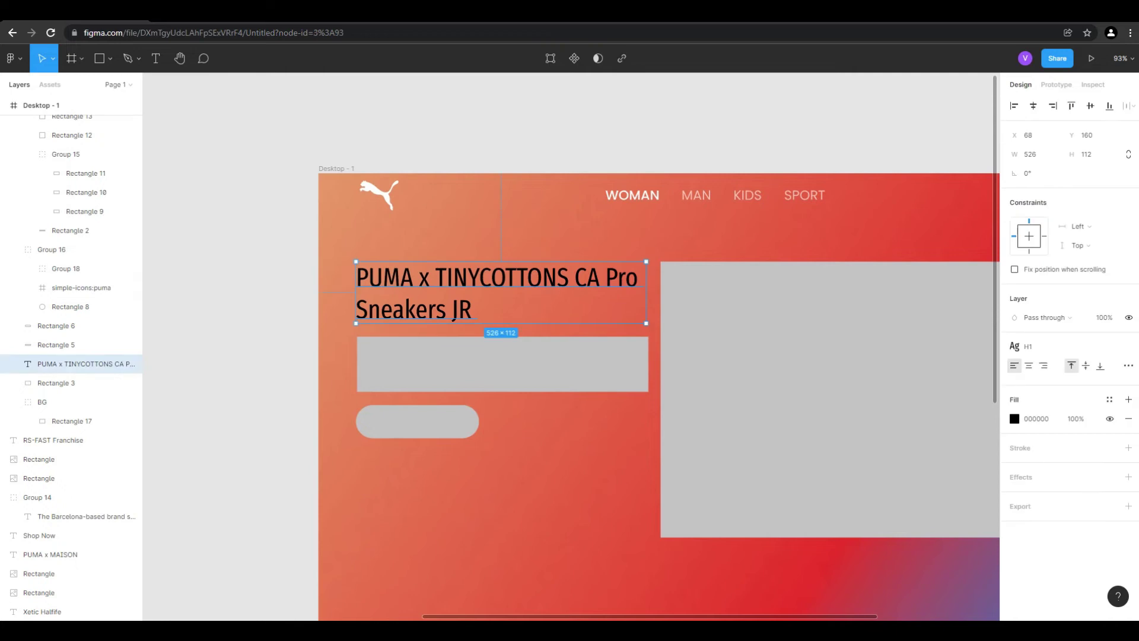
{"action": "left_click", "coordinate": [1014, 419]}
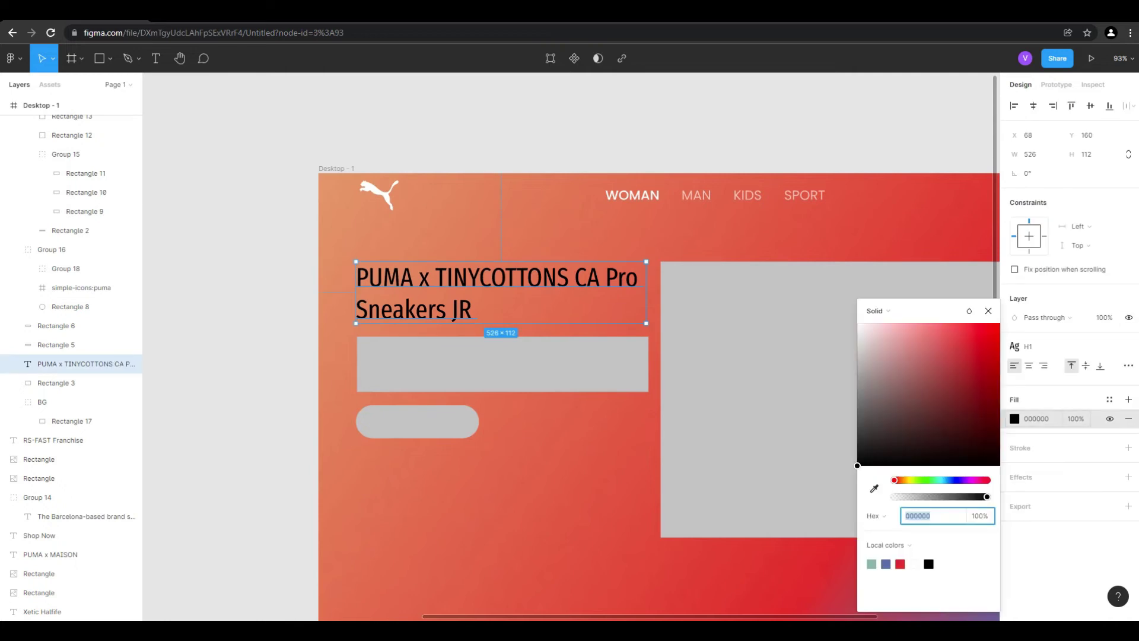
{"action": "left_click", "coordinate": [1109, 399]}
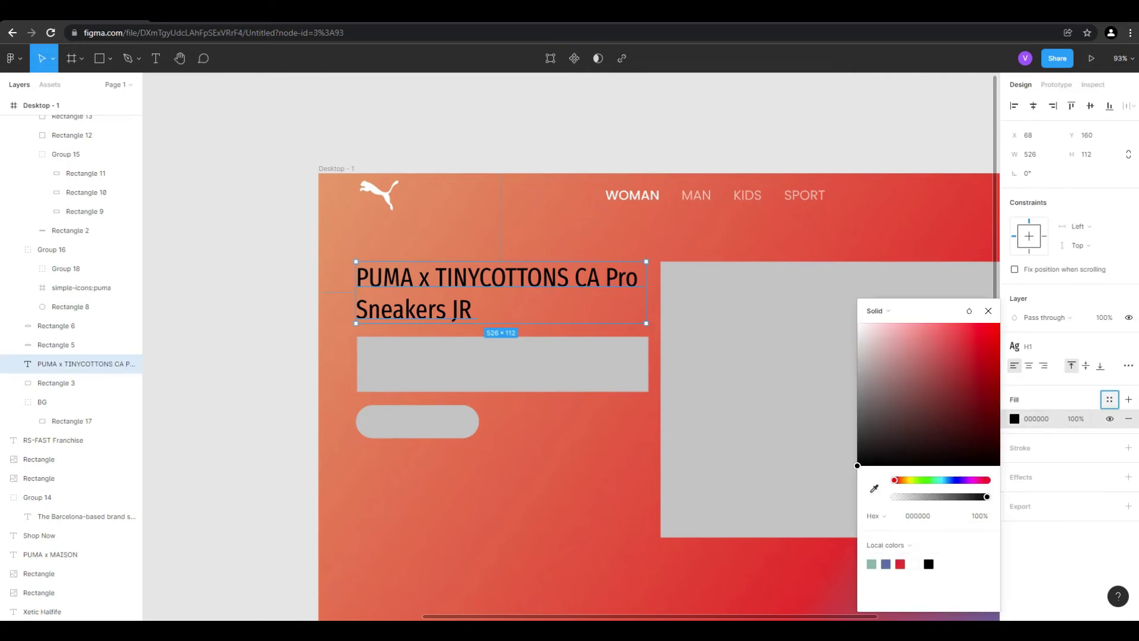
{"action": "left_click", "coordinate": [1044, 529]}
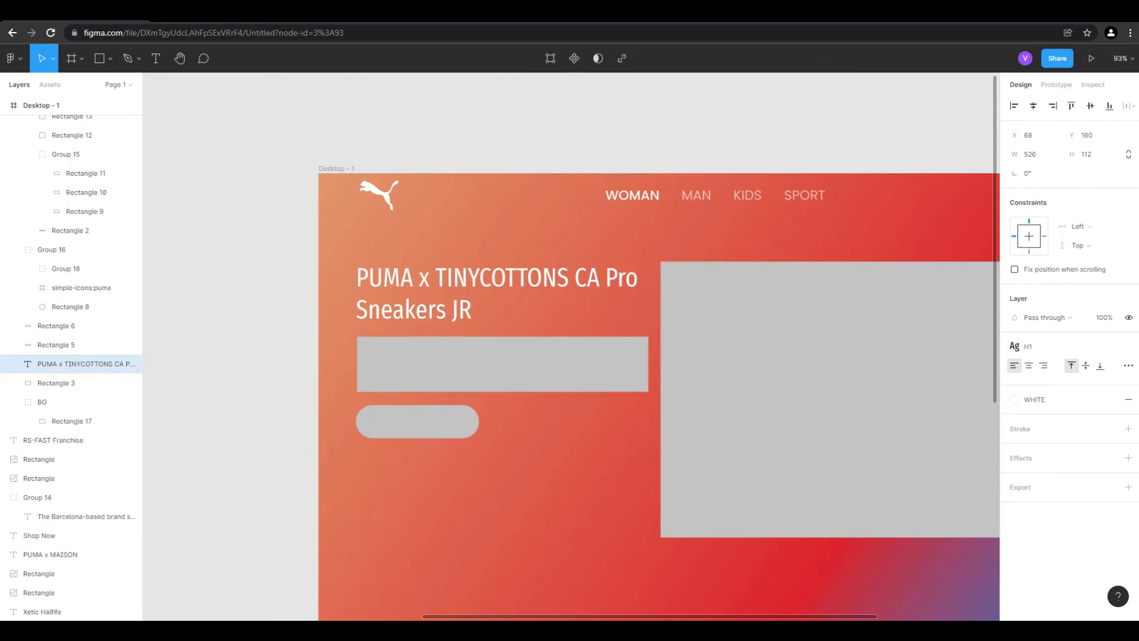
{"action": "key", "text": "Escape"}
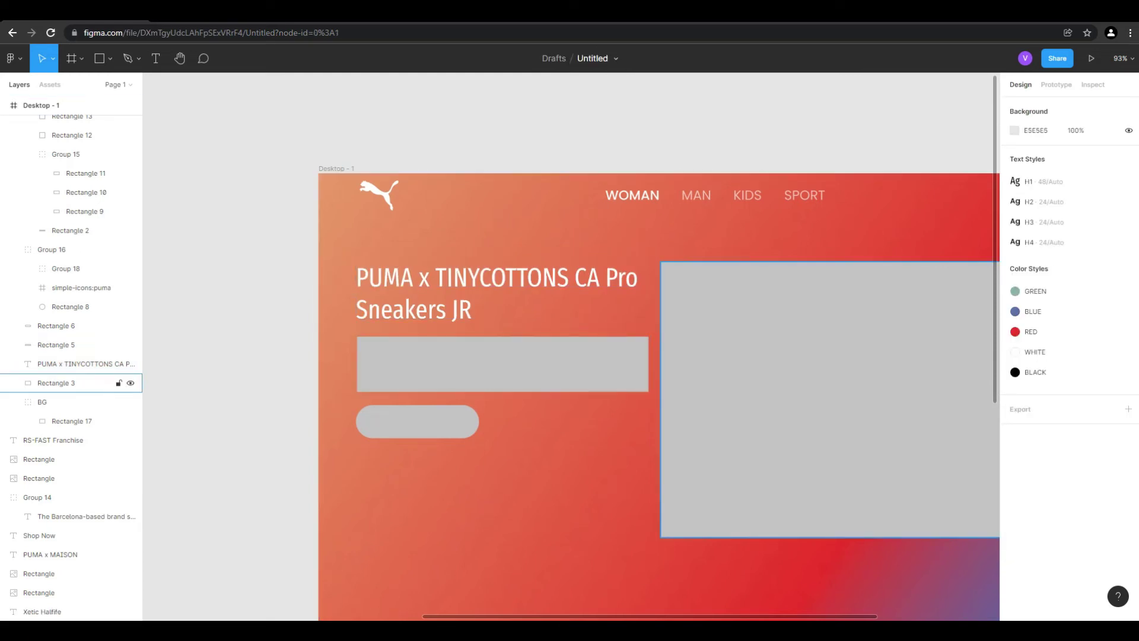
Move the "The Barcelona-based brand specializes in…" description from beside the frame onto the gray placeholder below the heading.
{"action": "scroll", "coordinate": [604, 241], "scroll_direction": "down", "scroll_amount": 4}
{"action": "left_click", "coordinate": [242, 452]}
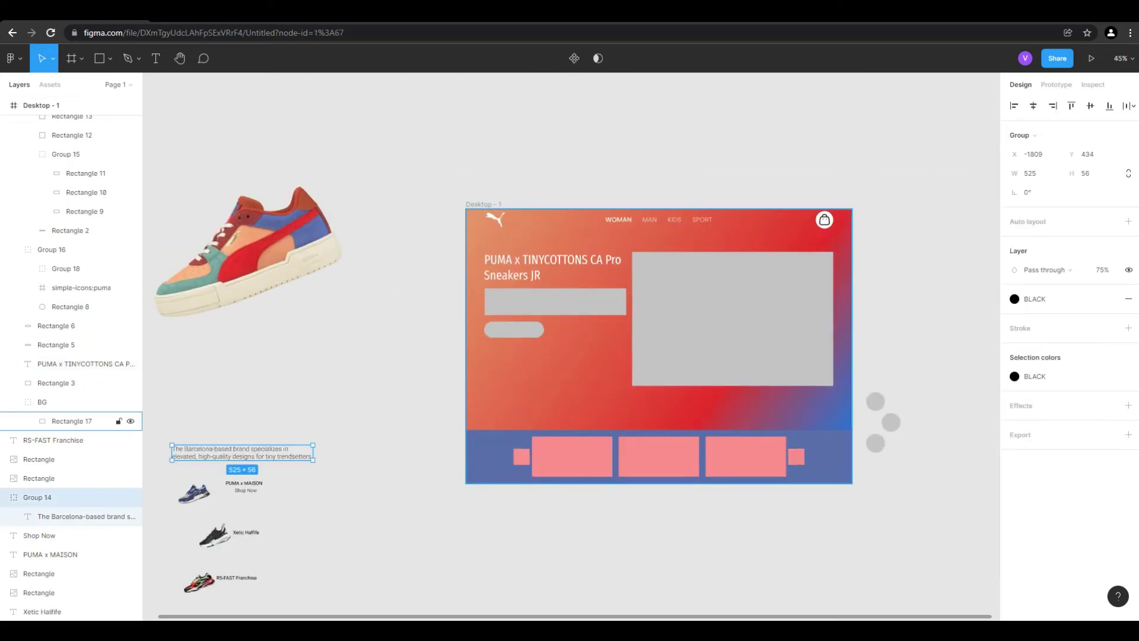
{"action": "key", "text": "ctrl+x"}
{"action": "scroll", "coordinate": [557, 295], "scroll_direction": "up", "scroll_amount": 8}
{"action": "key", "text": "ctrl+v"}
{"action": "left_click_drag", "start_coordinate": [636, 322], "coordinate": [616, 278]}
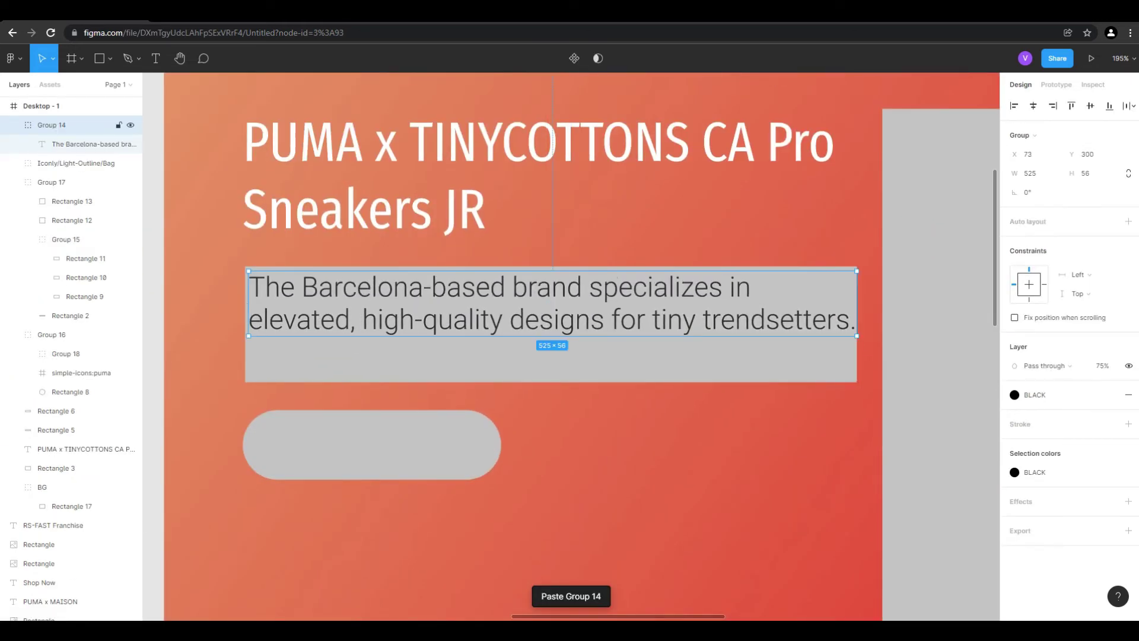
Resize the description group to 528 × 60 so its top-left corner matches the placeholder's at X 70, Y 296.
{"action": "left_click_drag", "start_coordinate": [249, 304], "coordinate": [245, 303]}
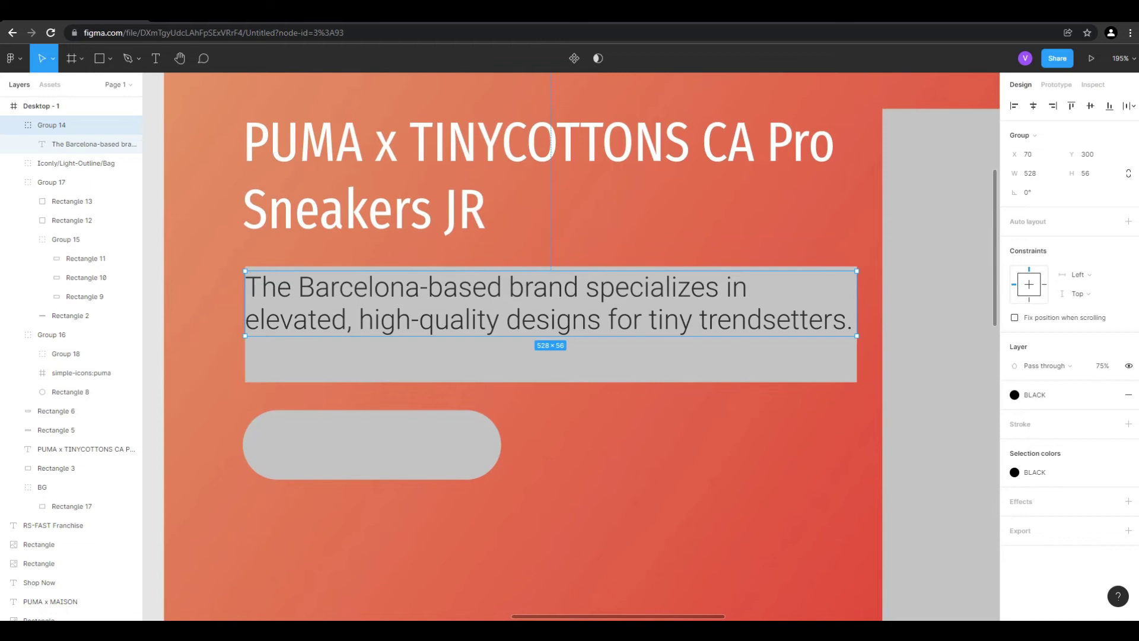
{"action": "left_click_drag", "start_coordinate": [550, 271], "coordinate": [551, 266]}
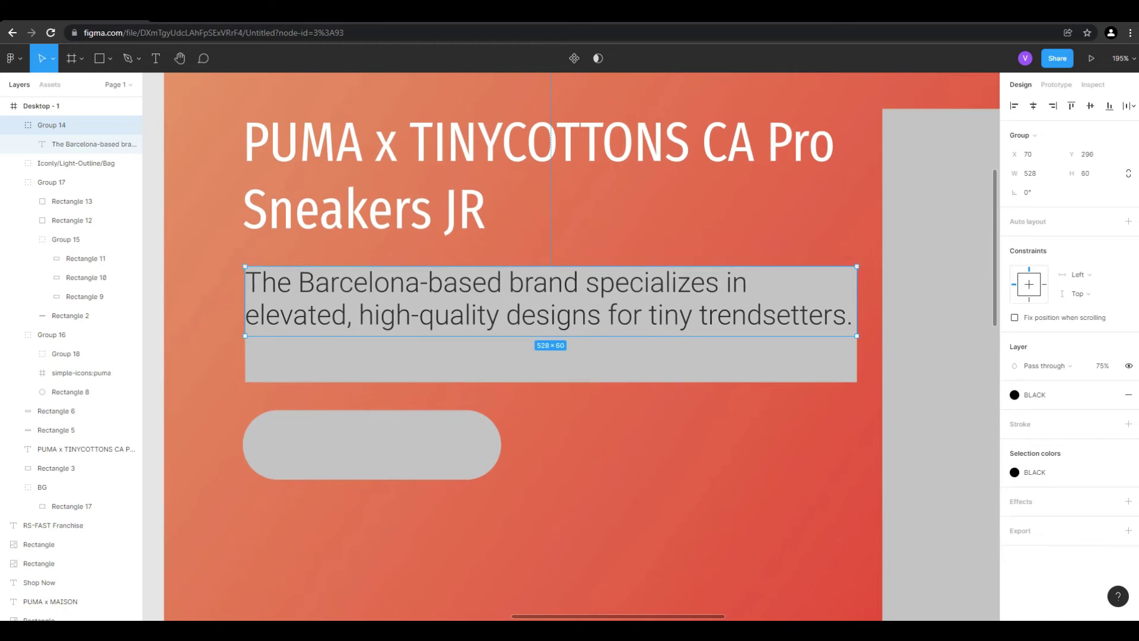
{"action": "left_click_drag", "start_coordinate": [857, 301], "coordinate": [857, 302]}
Replace the description text's BLACK color style with WHITE.
{"action": "left_click", "coordinate": [1128, 394]}
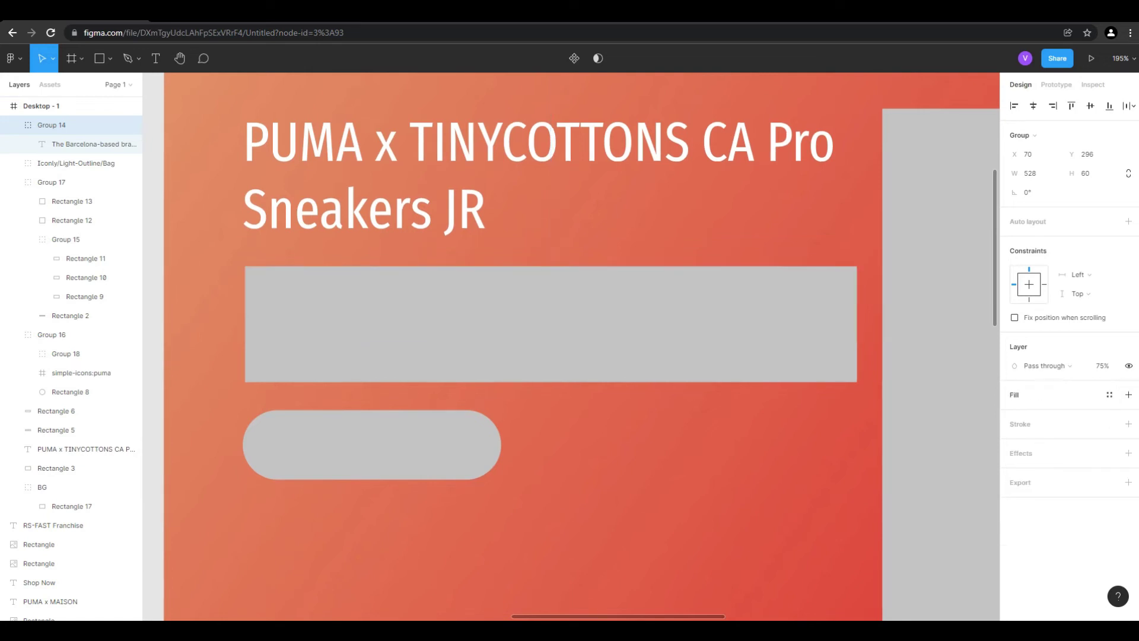
{"action": "left_click", "coordinate": [1109, 395]}
{"action": "left_click", "coordinate": [1045, 524]}
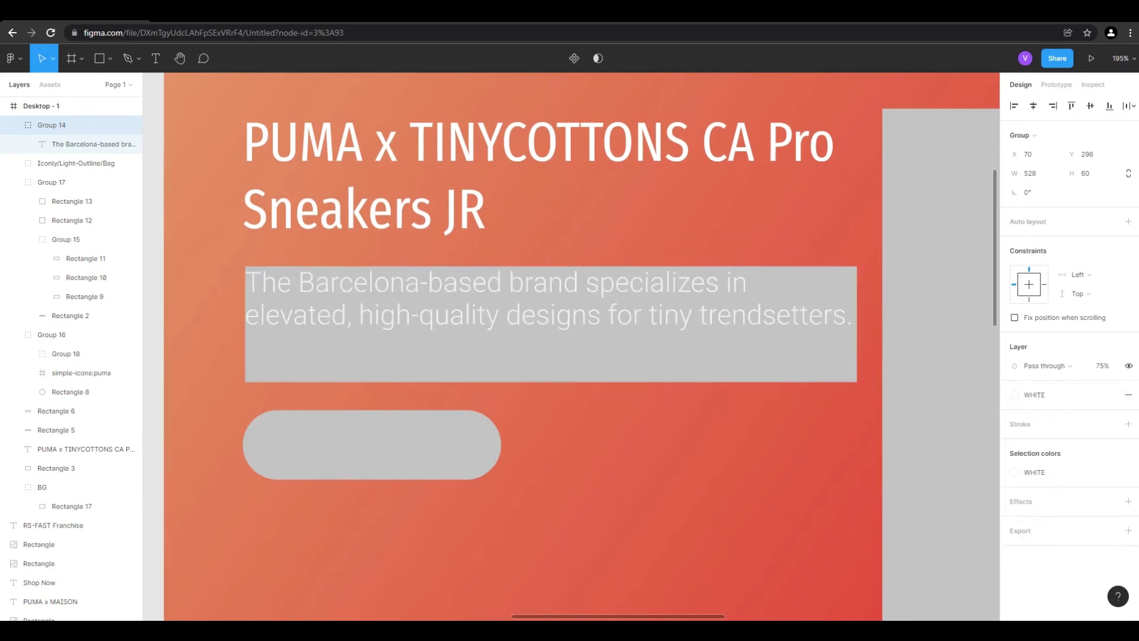
Shorten the placeholder behind the description to a height of 57 and raise the rounded button shape to Y 380, 24 px below the description.
{"action": "left_click", "coordinate": [60, 430]}
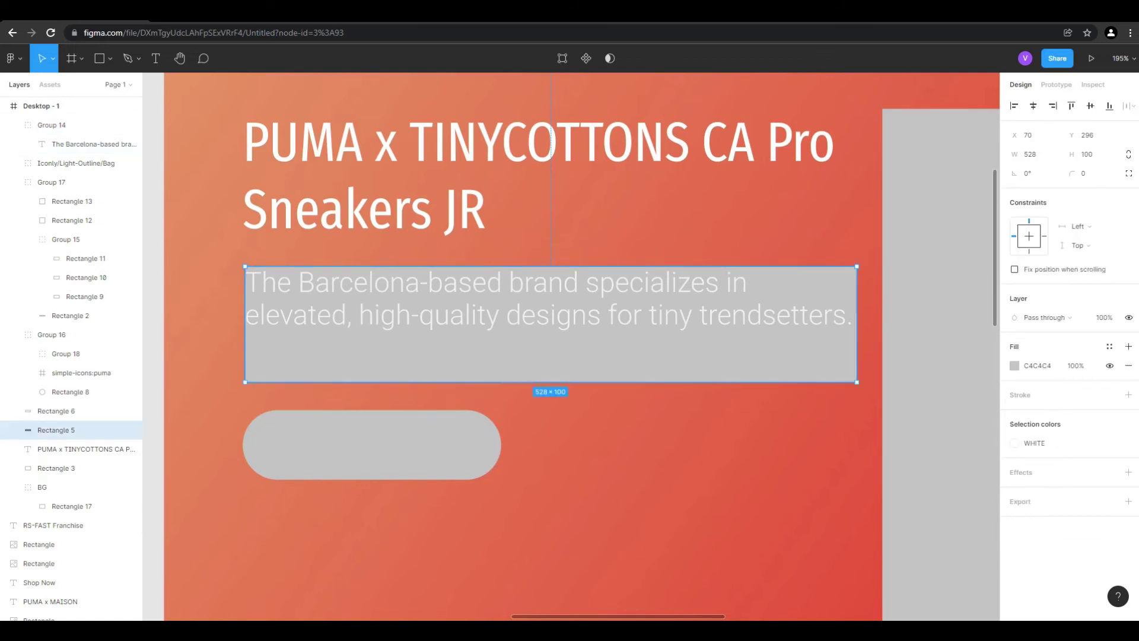
{"action": "left_click_drag", "start_coordinate": [550, 382], "coordinate": [551, 332]}
{"action": "left_click", "coordinate": [56, 410]}
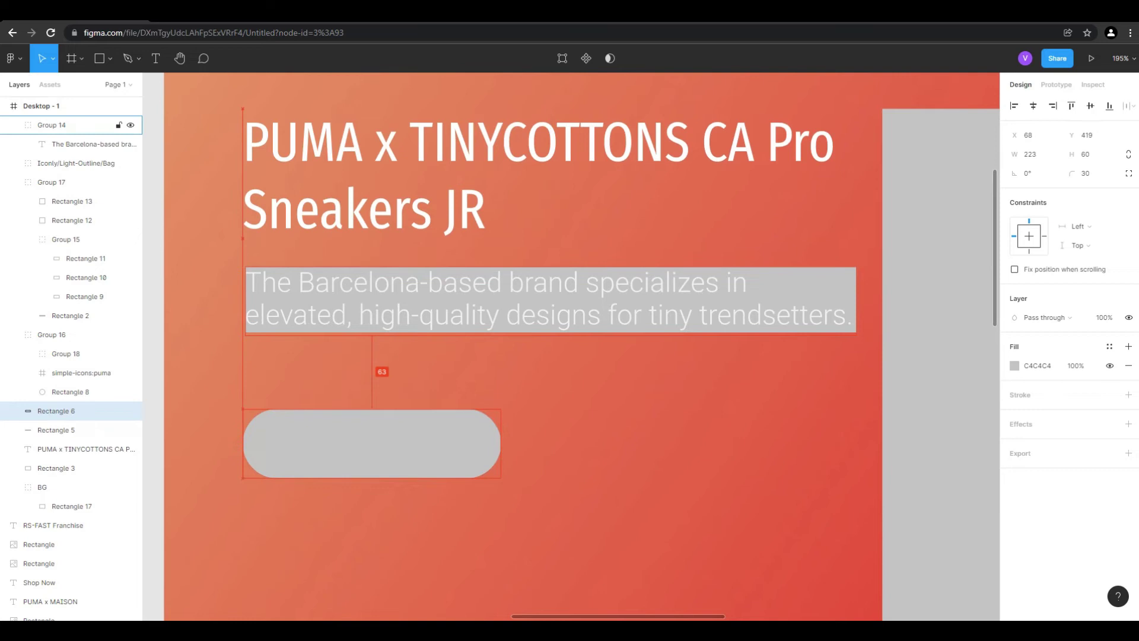
{"action": "key", "text": "Up"}
{"action": "key", "text": "Up"}
{"action": "key", "text": "Up"}
{"action": "key", "text": "Up"}
{"action": "key", "text": "Up"}
{"action": "key", "text": "Up"}
{"action": "key", "text": "Up"}
{"action": "key", "text": "Up"}
{"action": "key", "text": "Up"}
{"action": "key", "text": "Up"}
{"action": "key", "text": "Up"}
{"action": "key", "text": "Up"}
{"action": "key", "text": "Up"}
{"action": "key", "text": "Up"}
{"action": "key", "text": "Up"}
{"action": "key", "text": "Up"}
{"action": "key", "text": "Up"}
{"action": "key", "text": "Up"}
{"action": "key", "text": "Up"}
{"action": "key", "text": "Up"}
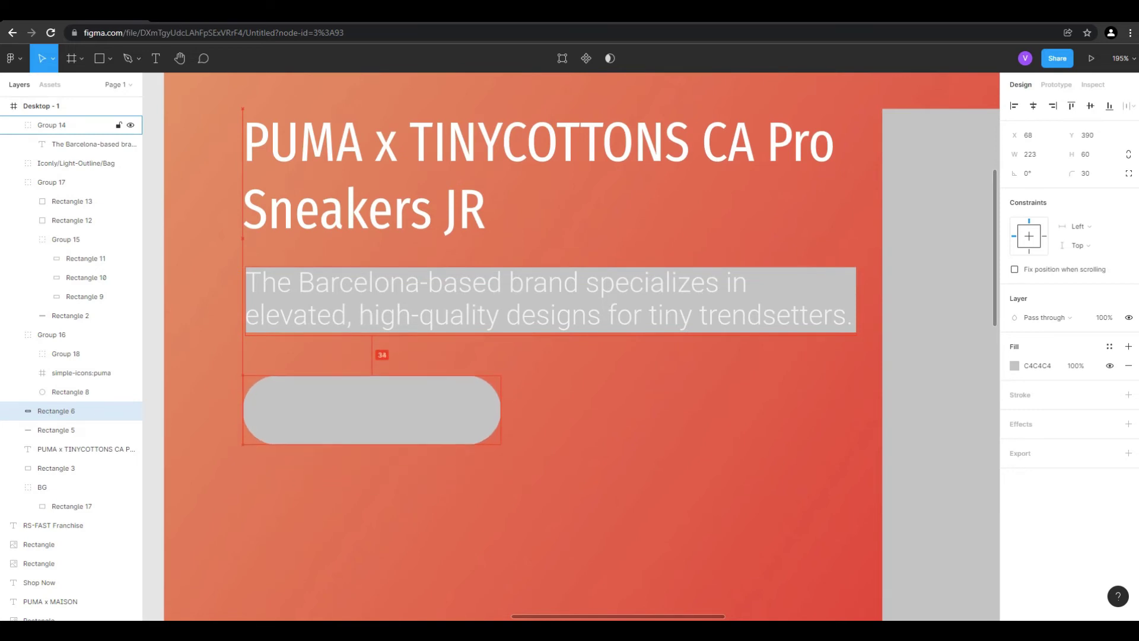
{"action": "key", "text": "Up"}
{"action": "key", "text": "Up"}
{"action": "key", "text": "Up"}
{"action": "key", "text": "Up"}
{"action": "key", "text": "Up"}
{"action": "key", "text": "Up"}
{"action": "key", "text": "Up"}
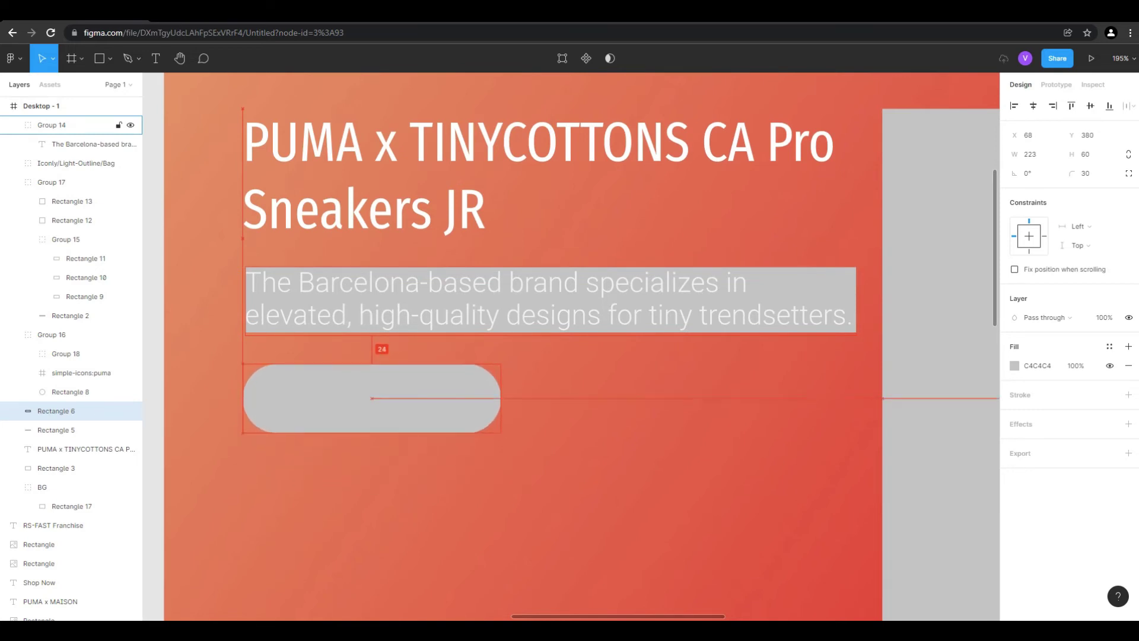
Delete the gray placeholder rectangle behind the description text.
{"action": "key", "text": "Tab"}
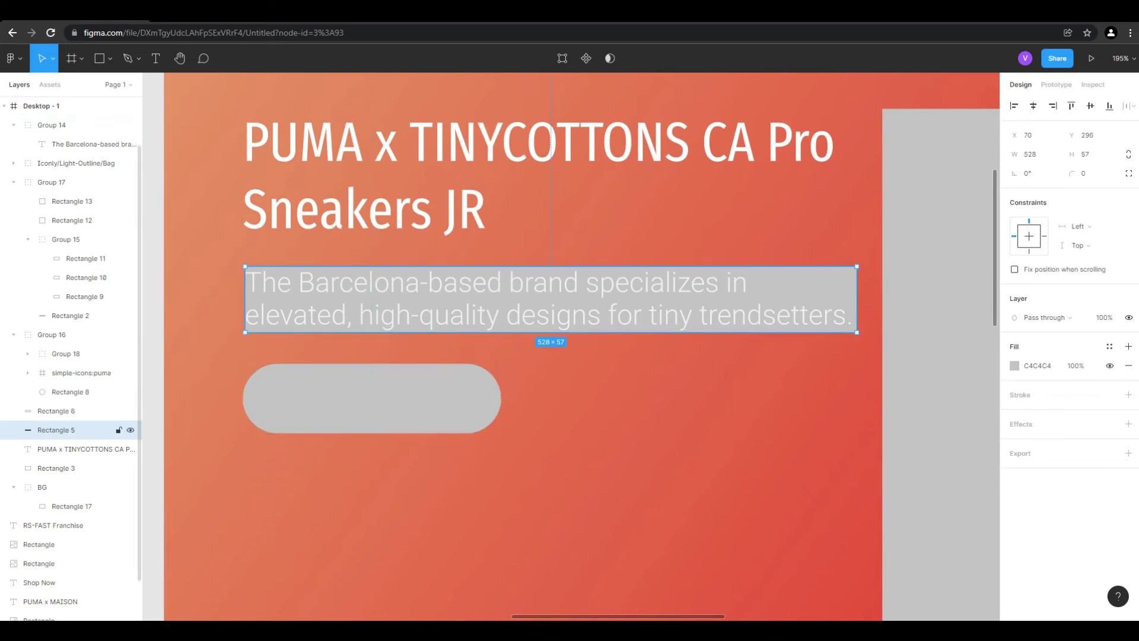
{"action": "key", "text": "Delete"}
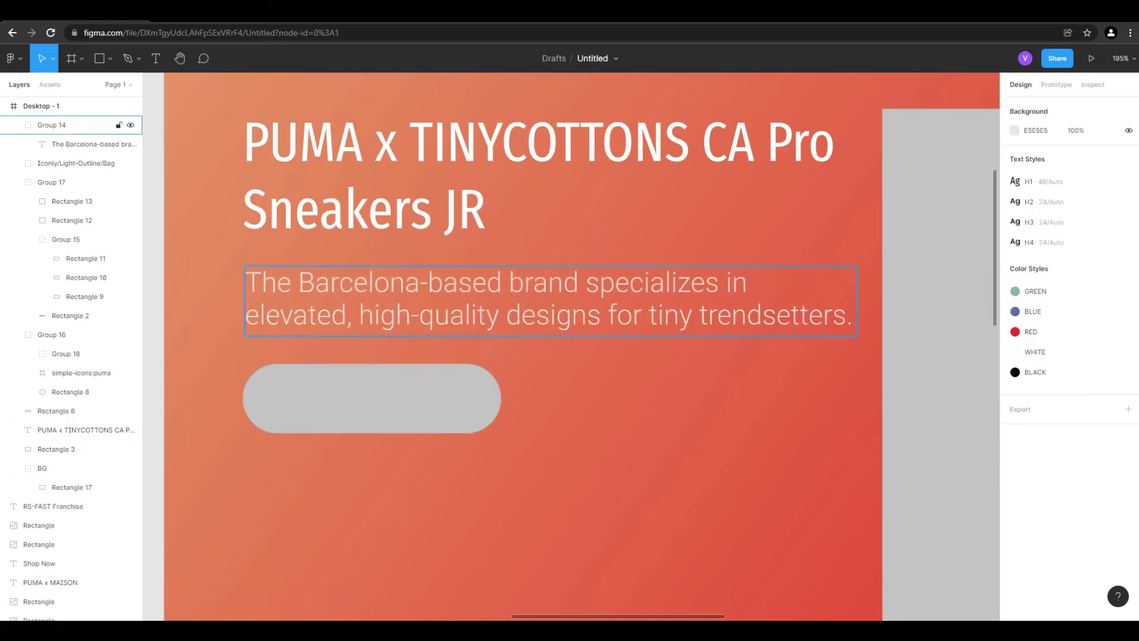
{"action": "left_click", "coordinate": [51, 125]}
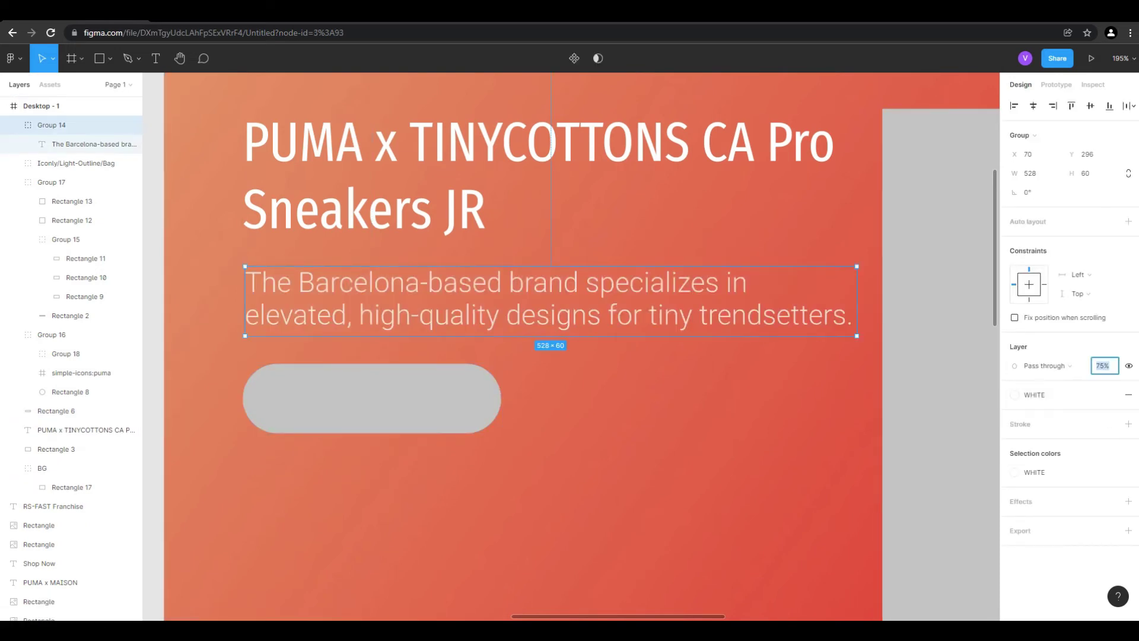
{"action": "key", "text": "Escape"}
Replace the gray C4C4C4 fill of the rounded button shape with the WHITE color style.
{"action": "left_click", "coordinate": [59, 410]}
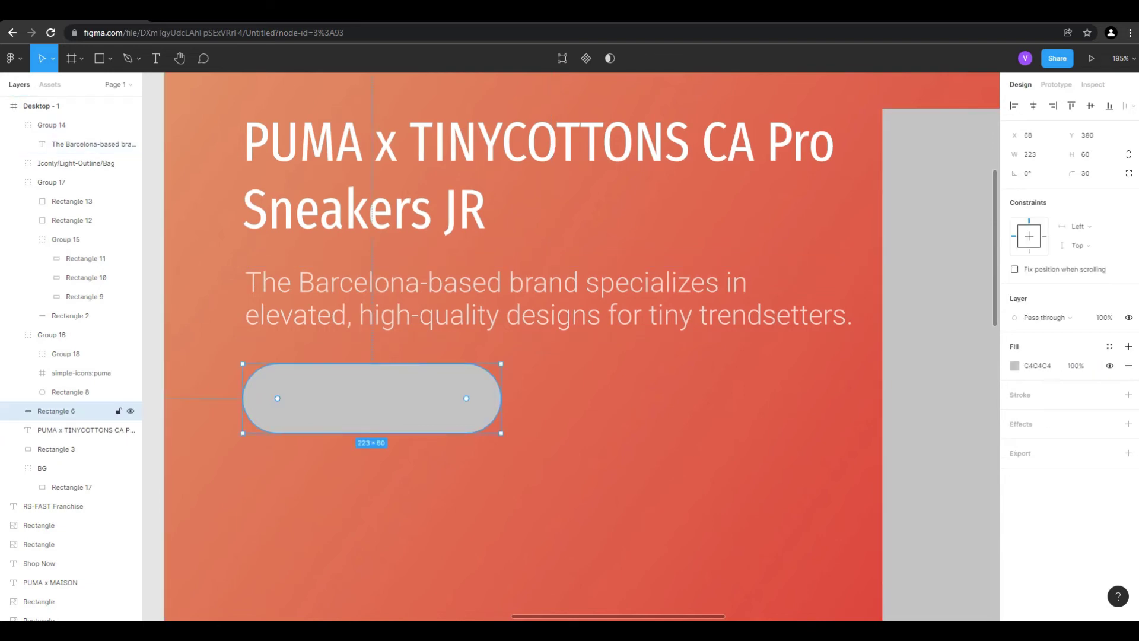
{"action": "scroll", "coordinate": [356, 322], "scroll_direction": "down", "scroll_amount": 5}
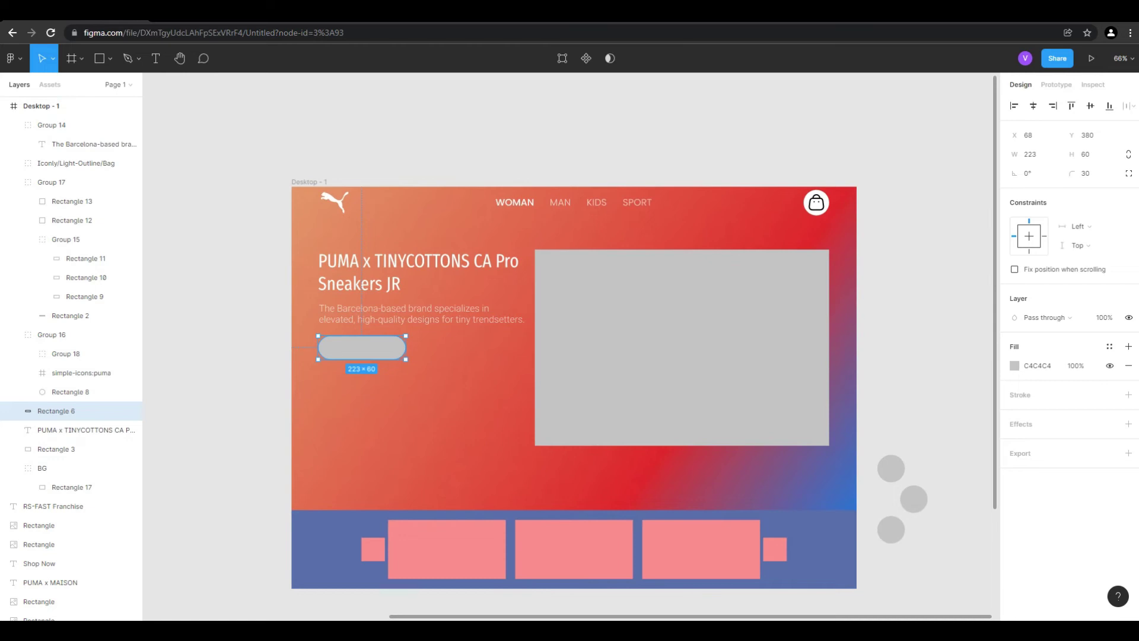
{"action": "scroll", "coordinate": [347, 316], "scroll_direction": "up", "scroll_amount": 5}
{"action": "left_click", "coordinate": [1127, 366]}
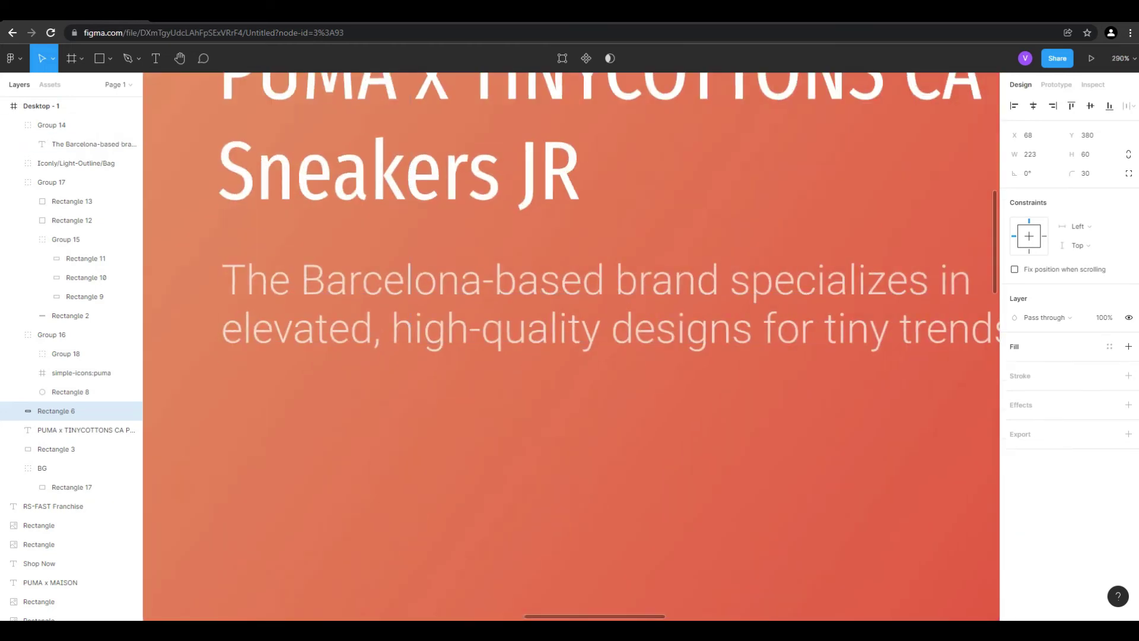
{"action": "left_click", "coordinate": [1109, 347]}
{"action": "left_click", "coordinate": [1035, 474]}
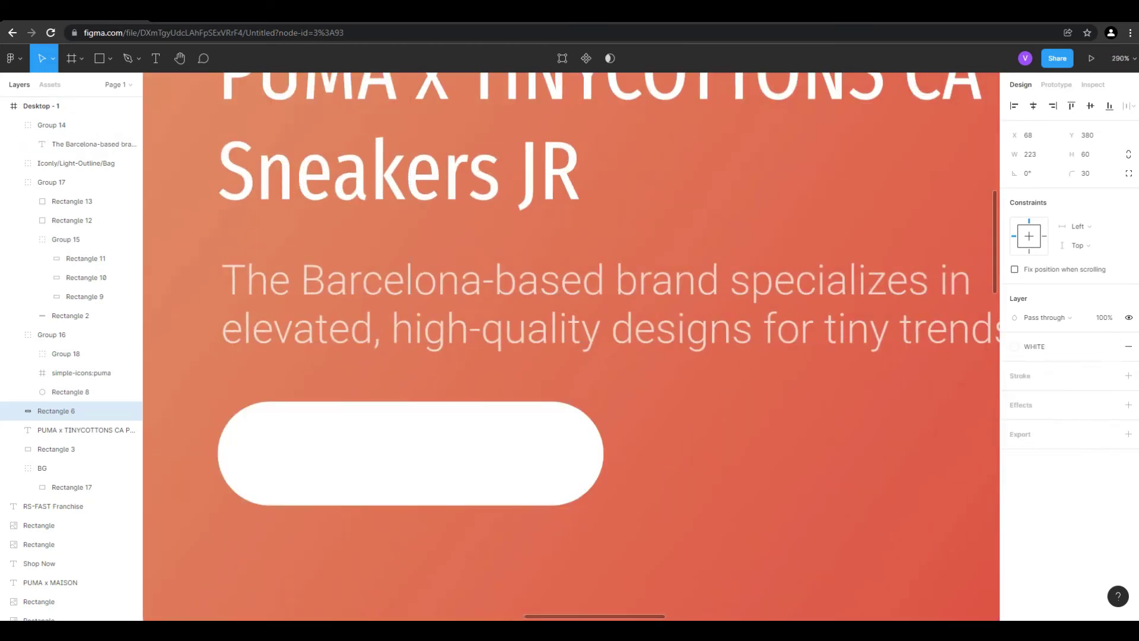
Add a "BUY NOW" text label on the white button shape.
{"action": "scroll", "coordinate": [608, 290], "scroll_direction": "down", "scroll_amount": 1}
{"action": "scroll", "coordinate": [594, 344], "scroll_direction": "down", "scroll_amount": 3}
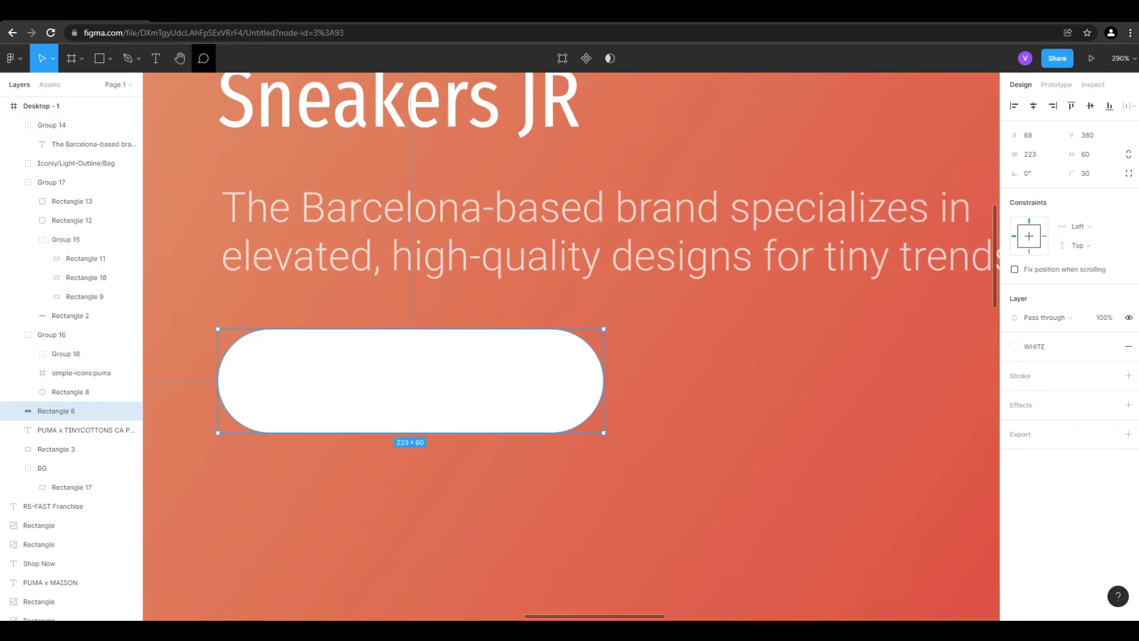
{"action": "left_click", "coordinate": [155, 58]}
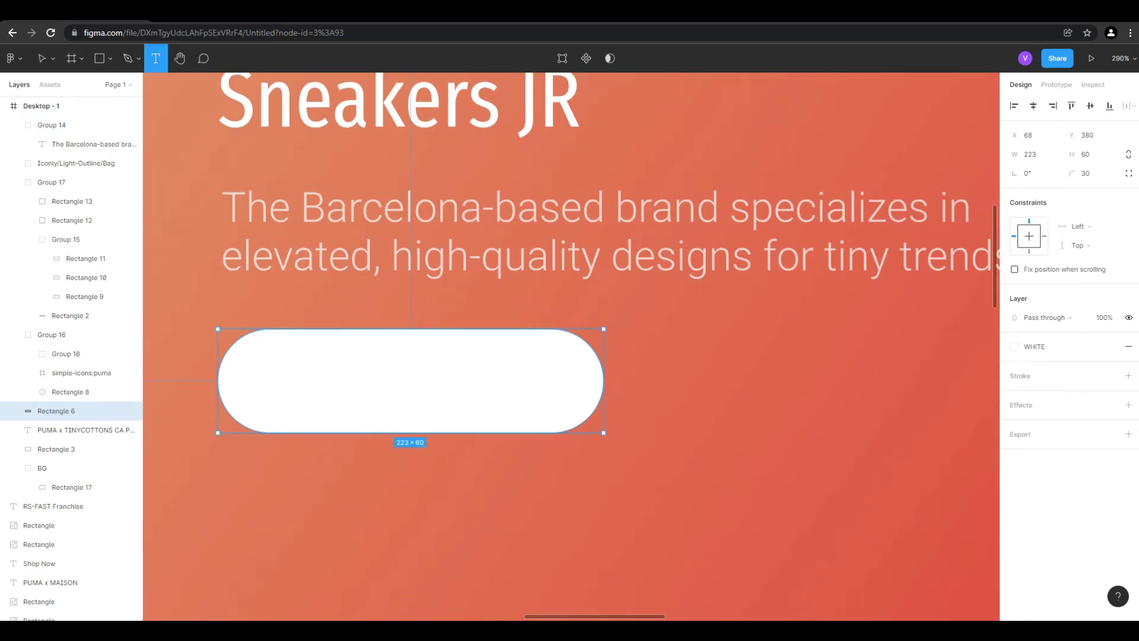
{"action": "left_click", "coordinate": [319, 374]}
{"action": "type", "text": "BUY NOW"}
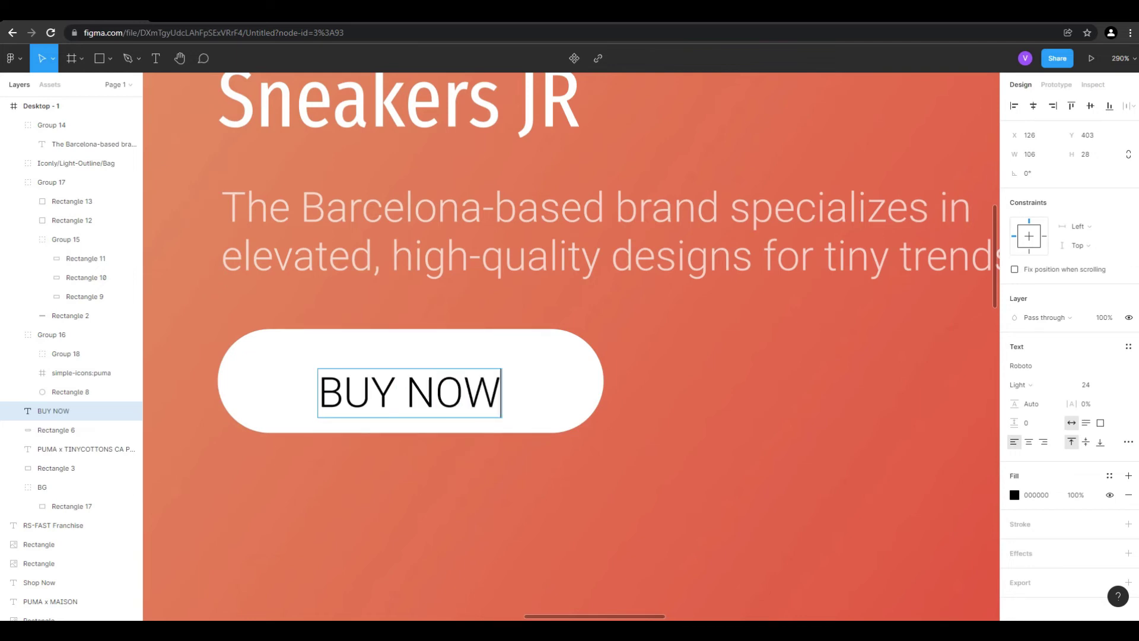
{"action": "key", "text": "Escape"}
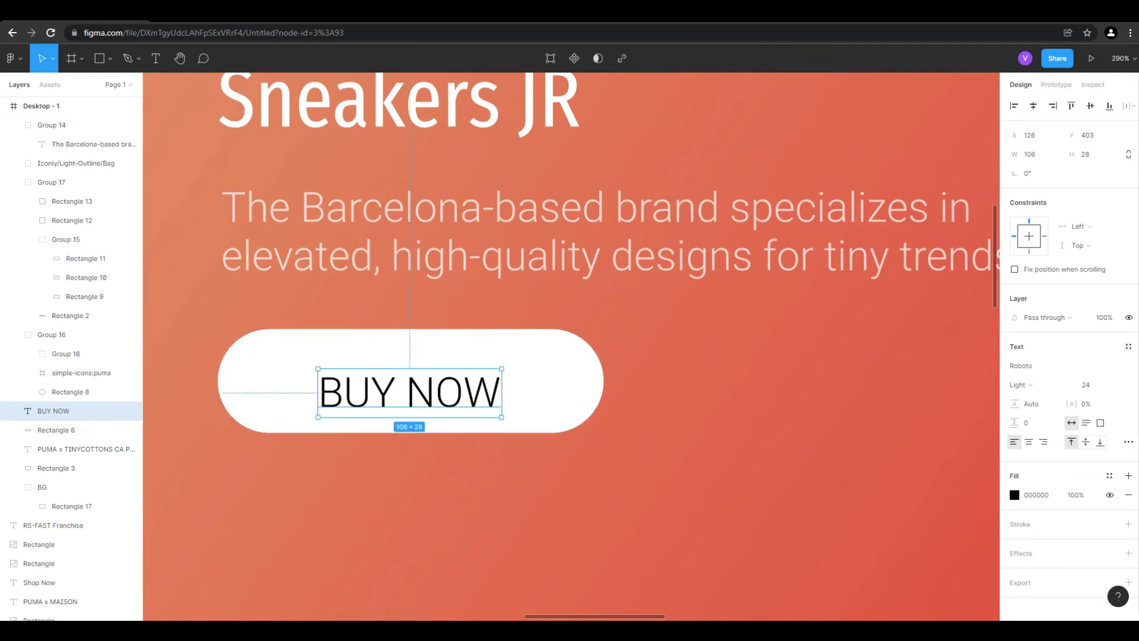
Apply the H3 text style to BUY NOW and move it to X 123, Y 390, near the button's center.
{"action": "left_click", "coordinate": [1128, 346]}
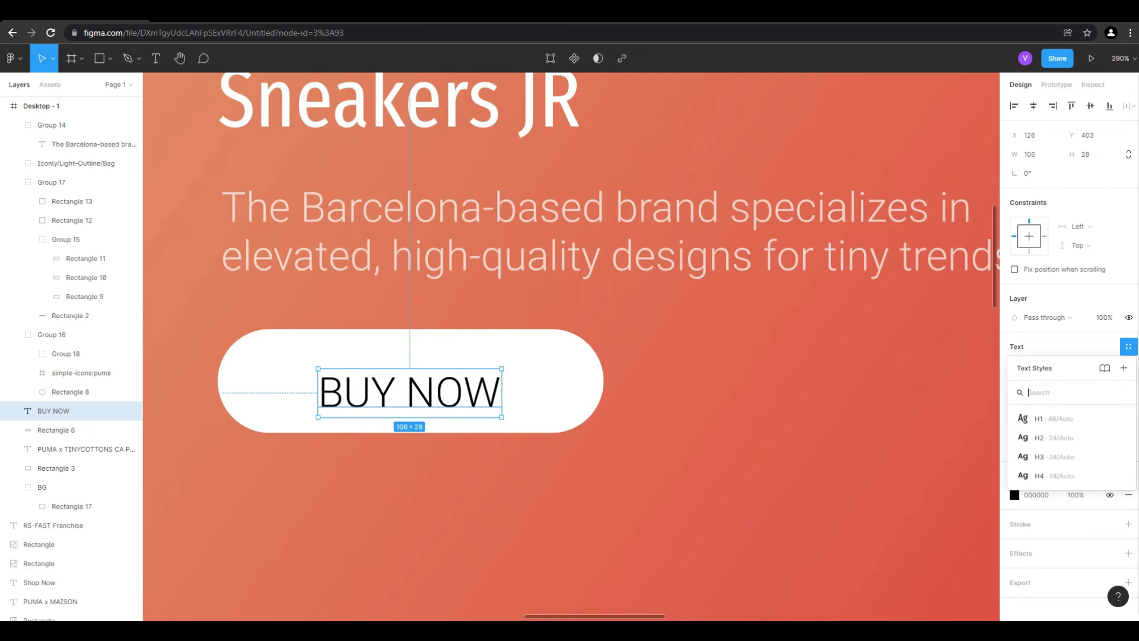
{"action": "left_click", "coordinate": [1050, 457]}
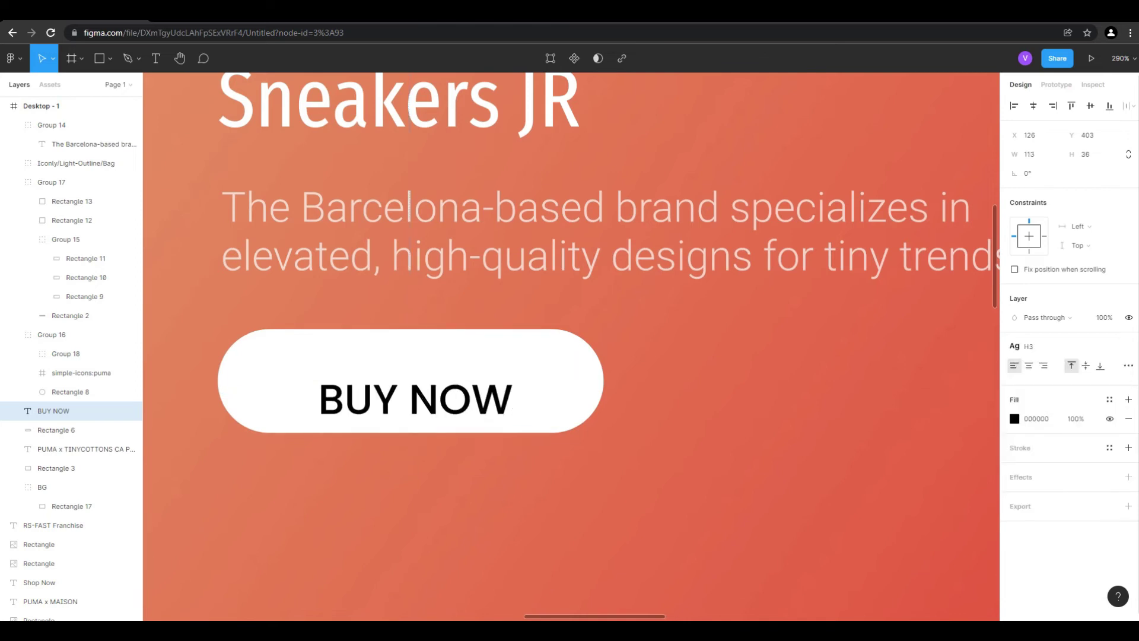
{"action": "left_click_drag", "start_coordinate": [415, 399], "coordinate": [410, 376]}
Reduce the white button shape's height to 50.
{"action": "left_click", "coordinate": [56, 429]}
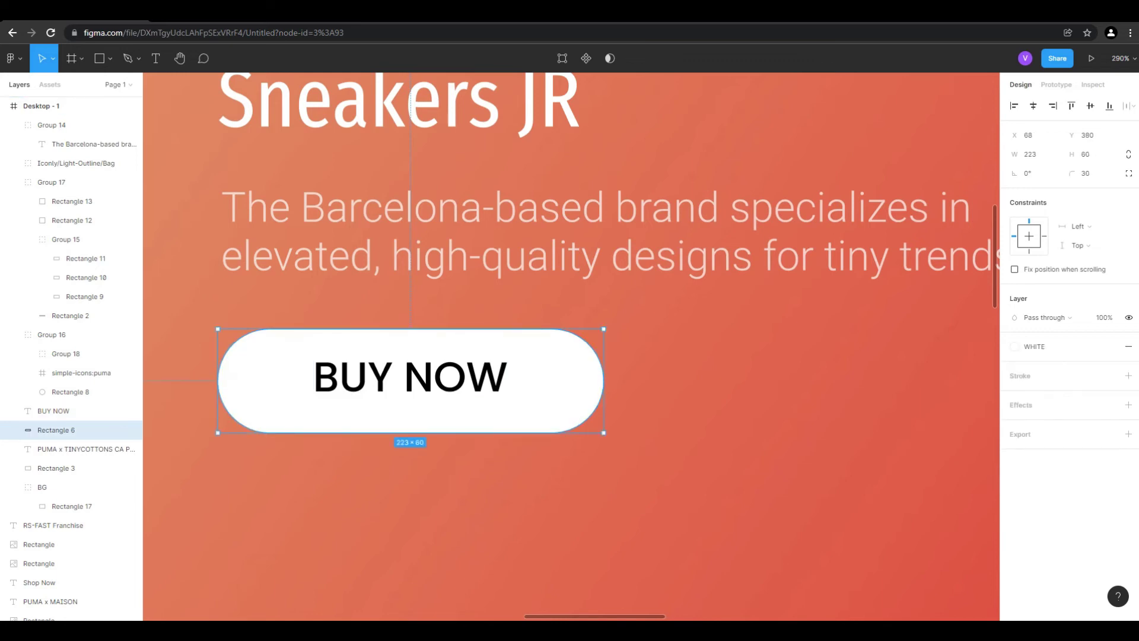
{"action": "key", "text": "ctrl+Up"}
{"action": "key", "text": "ctrl+Up"}
{"action": "key", "text": "ctrl+Up"}
{"action": "key", "text": "ctrl+Up"}
{"action": "key", "text": "ctrl+Up"}
{"action": "key", "text": "ctrl+Up"}
{"action": "key", "text": "ctrl+Up"}
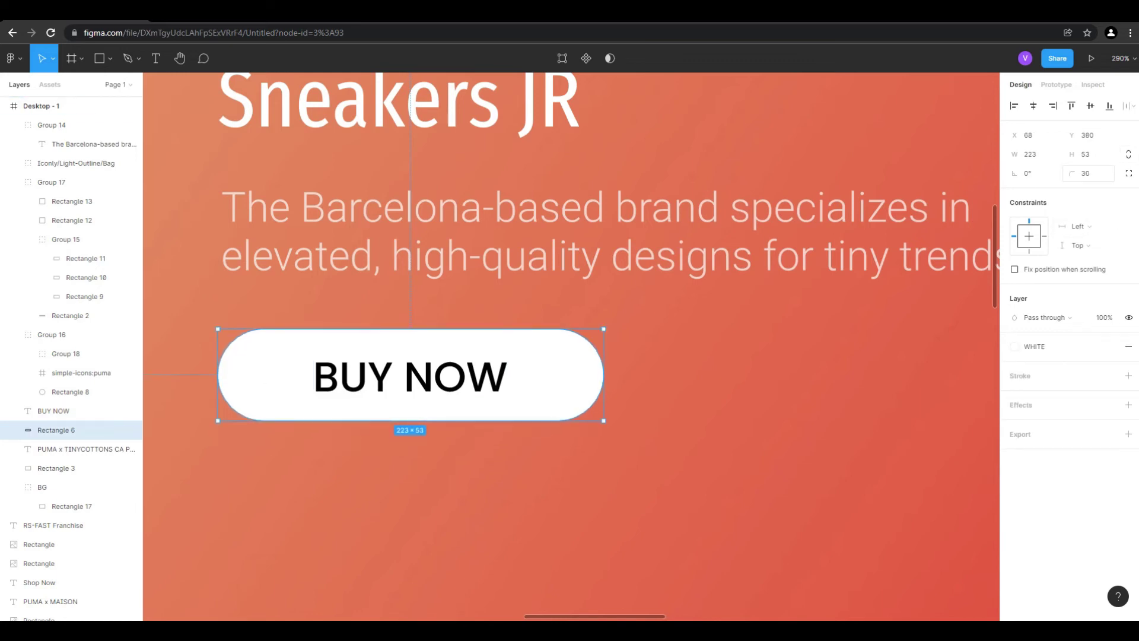
{"action": "left_click", "coordinate": [1087, 154]}
{"action": "type", "text": "50"}
{"action": "left_click", "coordinate": [41, 106]}
Align the vertical centers of the BUY NOW text and the white button shape.
{"action": "left_click", "coordinate": [410, 377]}
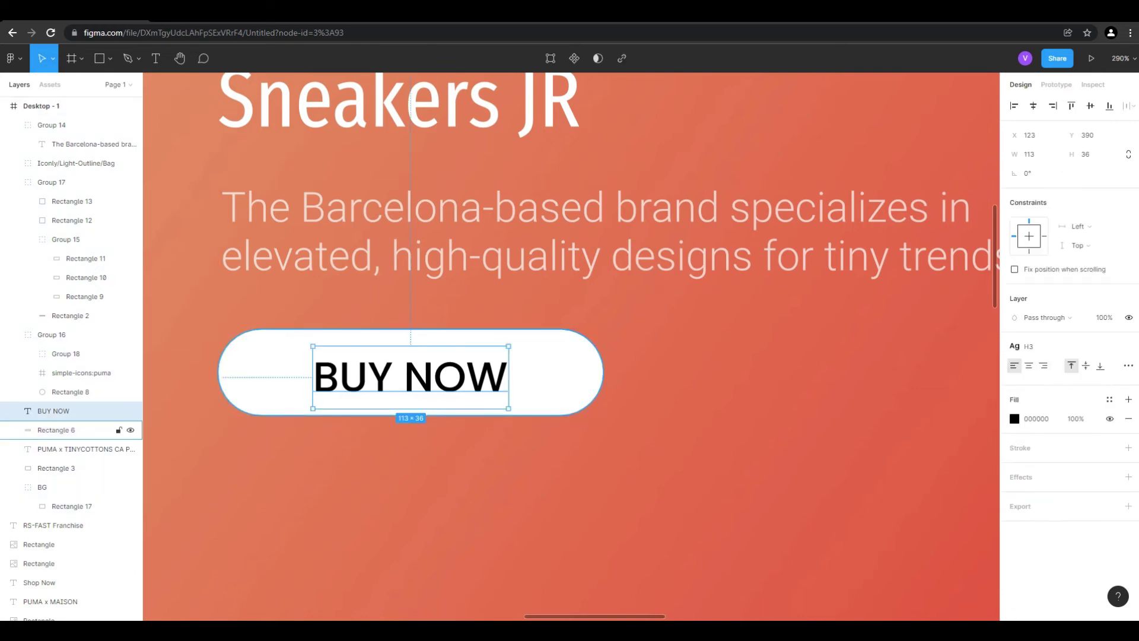
{"action": "left_click", "coordinate": [56, 429], "text": "shift"}
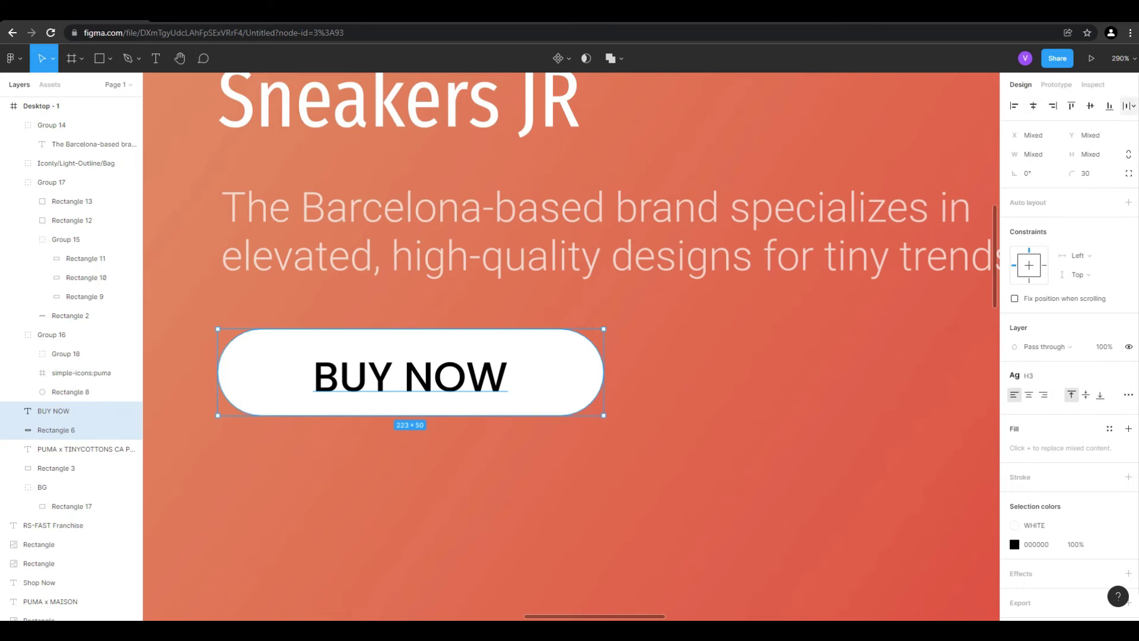
{"action": "left_click", "coordinate": [1090, 105]}
Replace the BUY NOW text's black fill with the RED color style.
{"action": "scroll", "coordinate": [602, 286], "scroll_direction": "down", "scroll_amount": 3}
{"action": "left_click", "coordinate": [511, 326]}
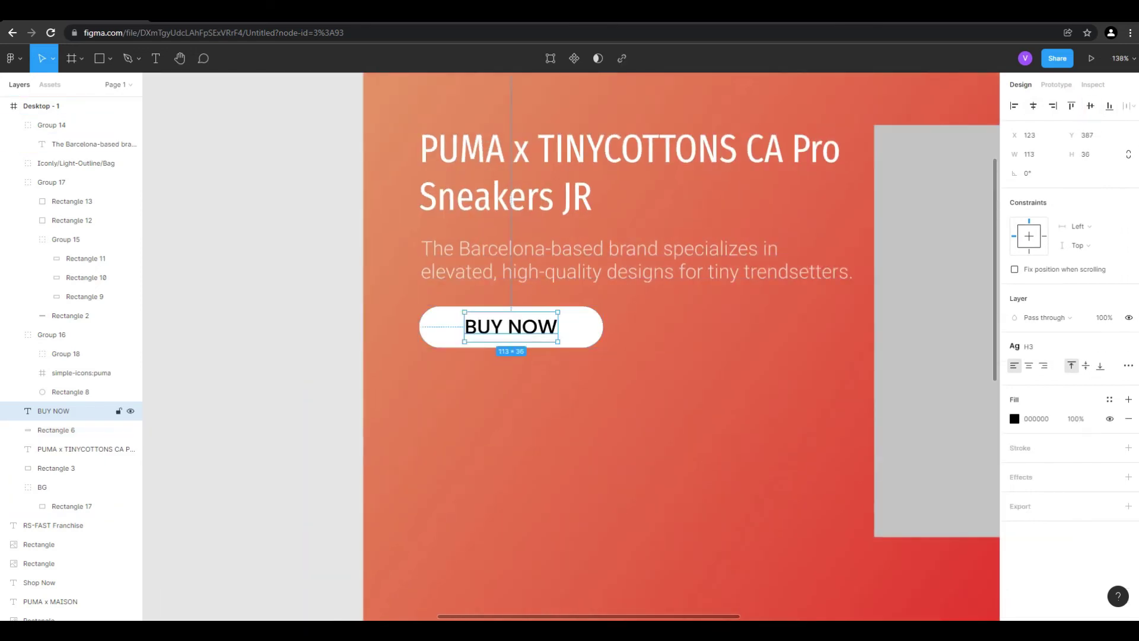
{"action": "left_click", "coordinate": [1014, 418]}
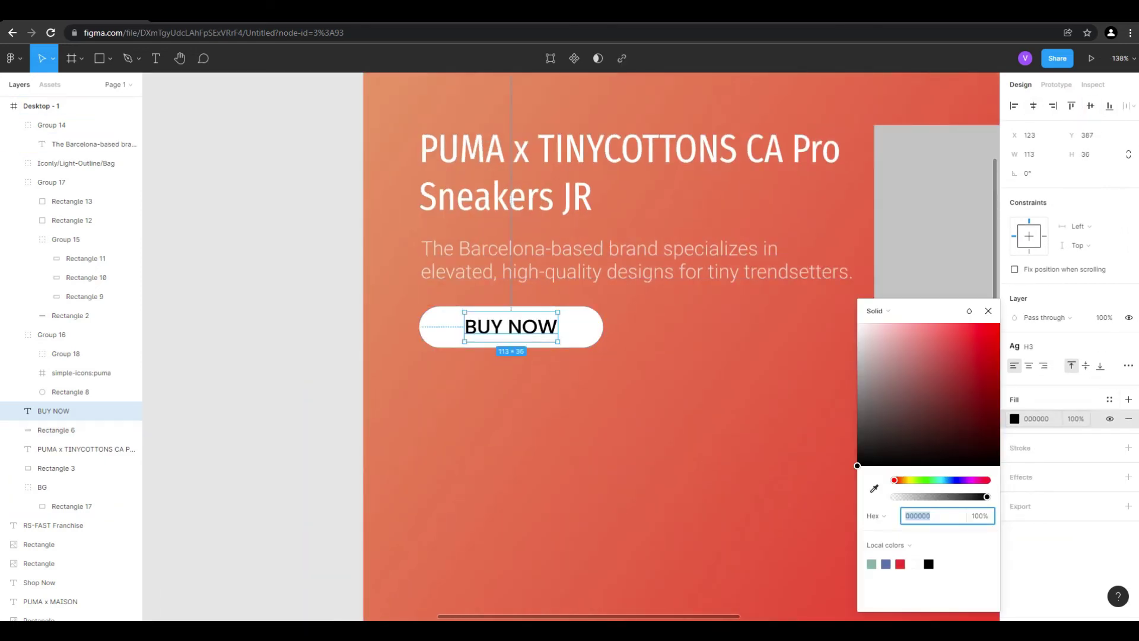
{"action": "left_click", "coordinate": [1128, 418]}
{"action": "left_click", "coordinate": [1128, 418]}
{"action": "left_click", "coordinate": [1128, 399]}
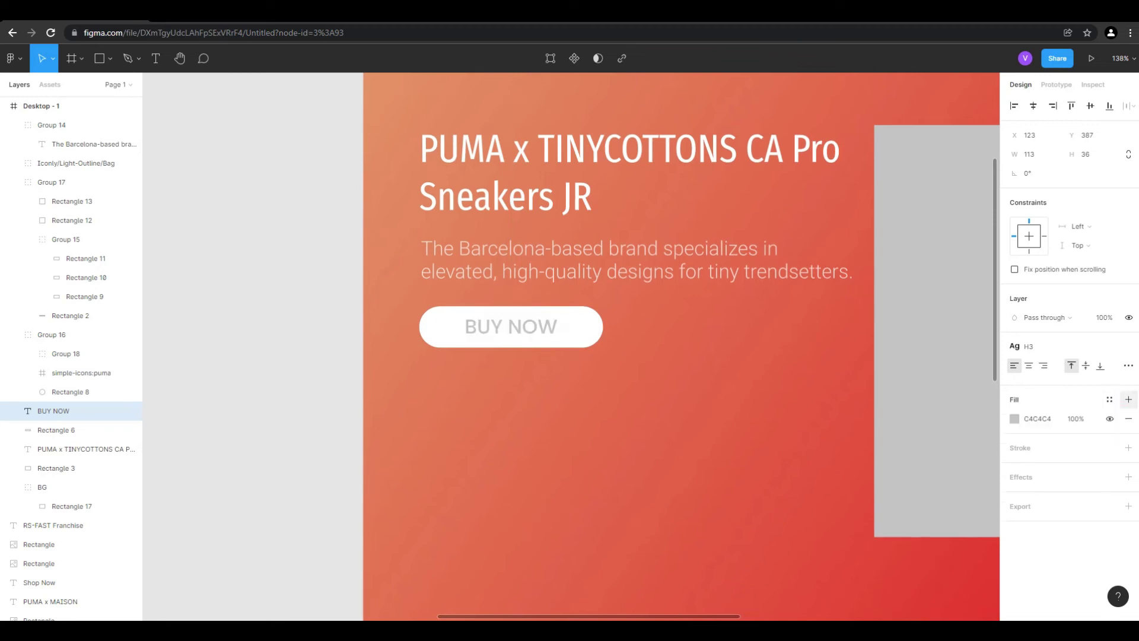
{"action": "left_click", "coordinate": [1108, 398]}
{"action": "left_click", "coordinate": [1044, 512]}
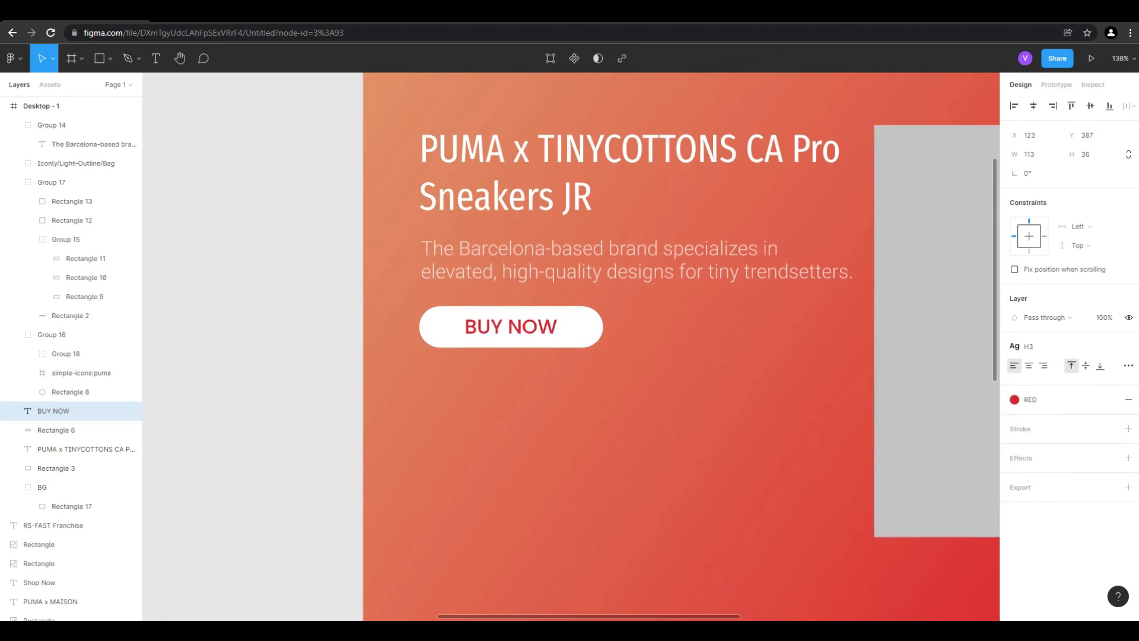
{"action": "key", "text": "Escape"}
Move the large multicolored sneaker image from outside the frame into Desktop - 1, placing it over the large gray placeholder.
{"action": "key", "text": "shift+1"}
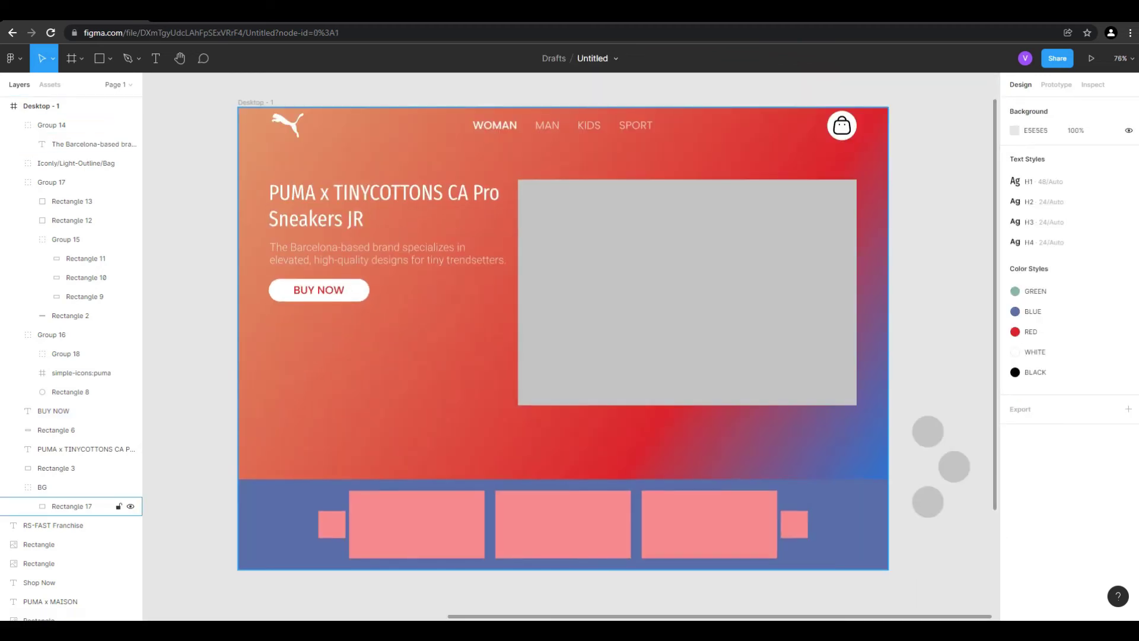
{"action": "scroll", "coordinate": [777, 279], "scroll_direction": "down", "scroll_amount": 4}
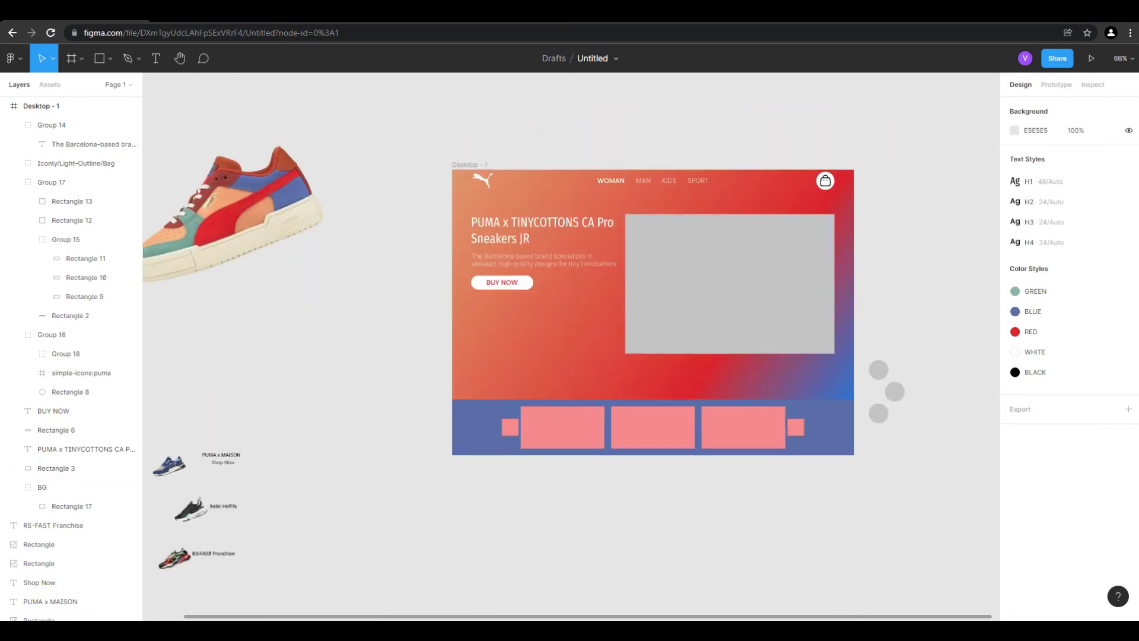
{"action": "scroll", "coordinate": [576, 377], "scroll_direction": "down", "scroll_amount": 1}
{"action": "left_click", "coordinate": [240, 222]}
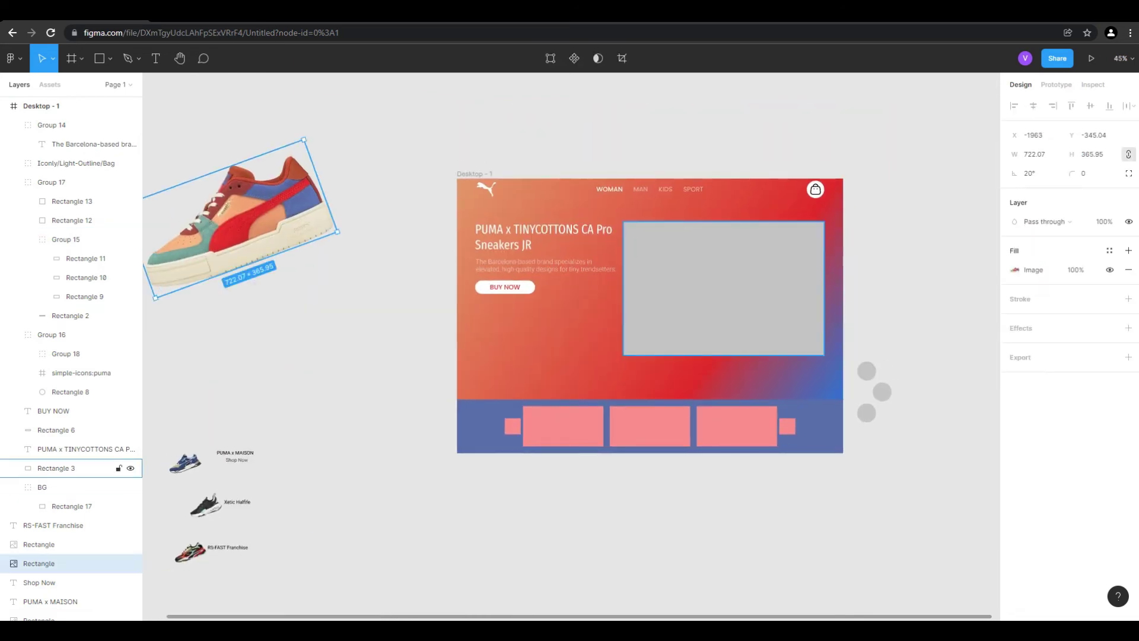
{"action": "key", "text": "ctrl+x"}
{"action": "scroll", "coordinate": [813, 257], "scroll_direction": "up", "scroll_amount": 4}
{"action": "left_click", "coordinate": [813, 256]}
{"action": "key", "text": "ctrl+v"}
{"action": "left_click_drag", "start_coordinate": [534, 202], "coordinate": [645, 323]}
Mask the large sneaker image with the gray placeholder rectangle behind it.
{"action": "left_click", "coordinate": [735, 406], "text": "shift"}
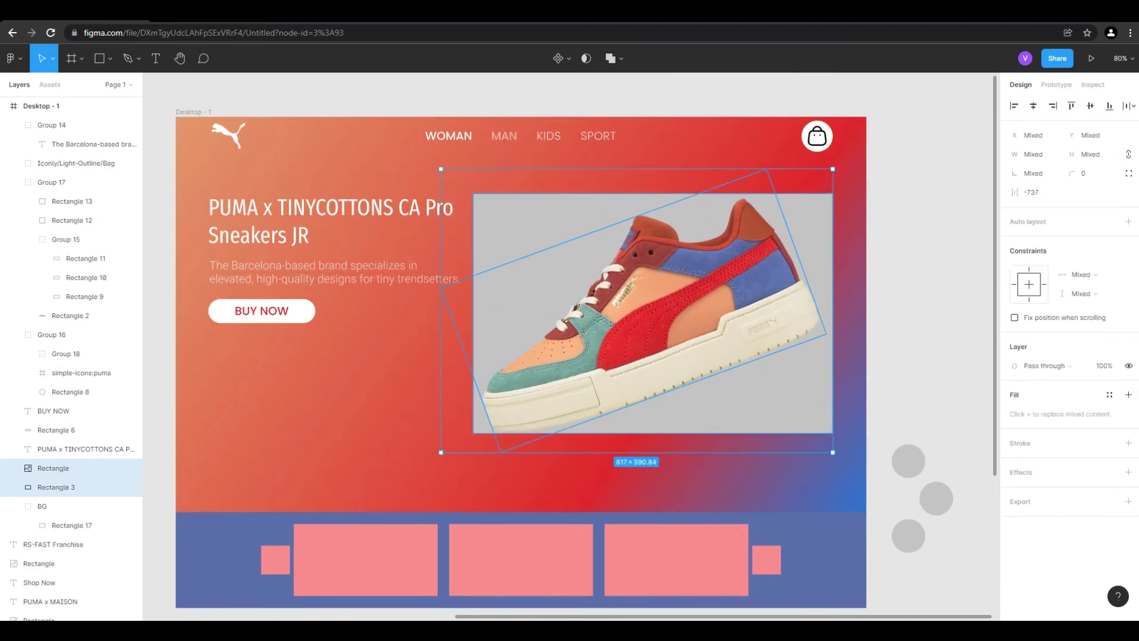
{"action": "right_click", "coordinate": [782, 283]}
{"action": "left_click", "coordinate": [800, 473]}
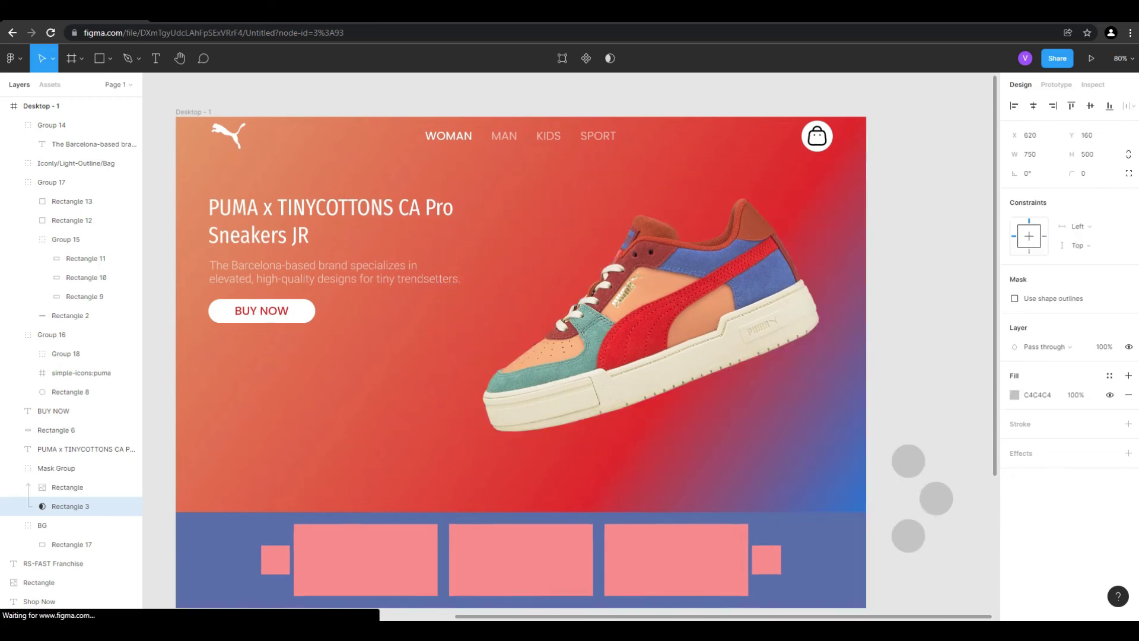
{"action": "left_click", "coordinate": [929, 306]}
Move the small blue sneaker image into the product card group, placing it on the first pink card at about X 238, Y 909.
{"action": "scroll", "coordinate": [929, 307], "scroll_direction": "down", "scroll_amount": 3}
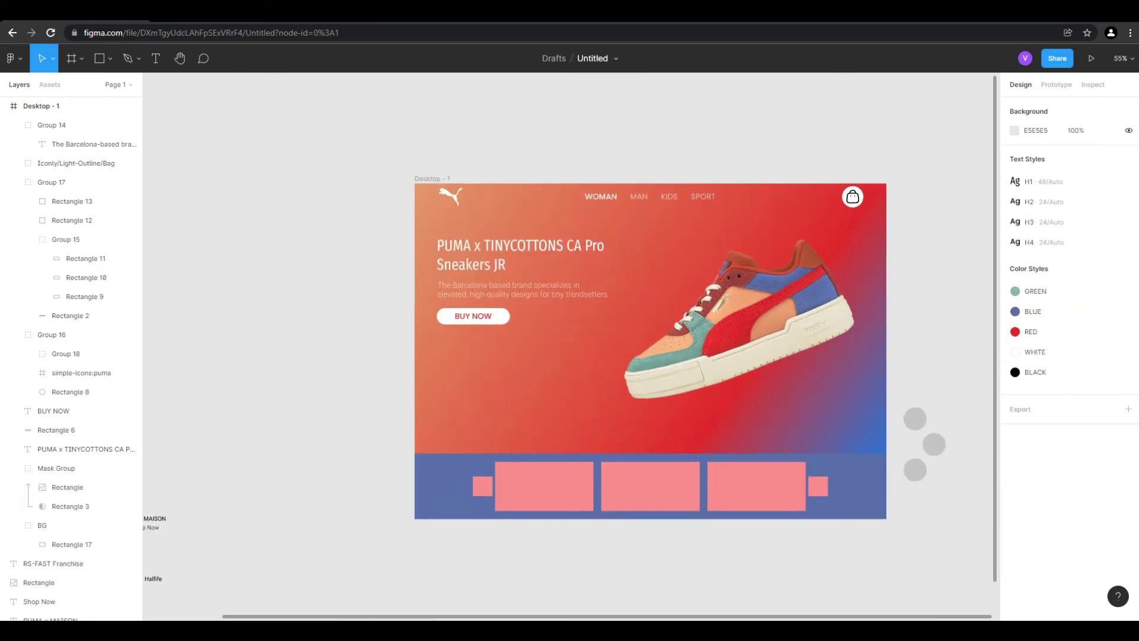
{"action": "scroll", "coordinate": [403, 471], "scroll_direction": "up", "scroll_amount": 3}
{"action": "scroll", "coordinate": [396, 314], "scroll_direction": "down", "scroll_amount": 2}
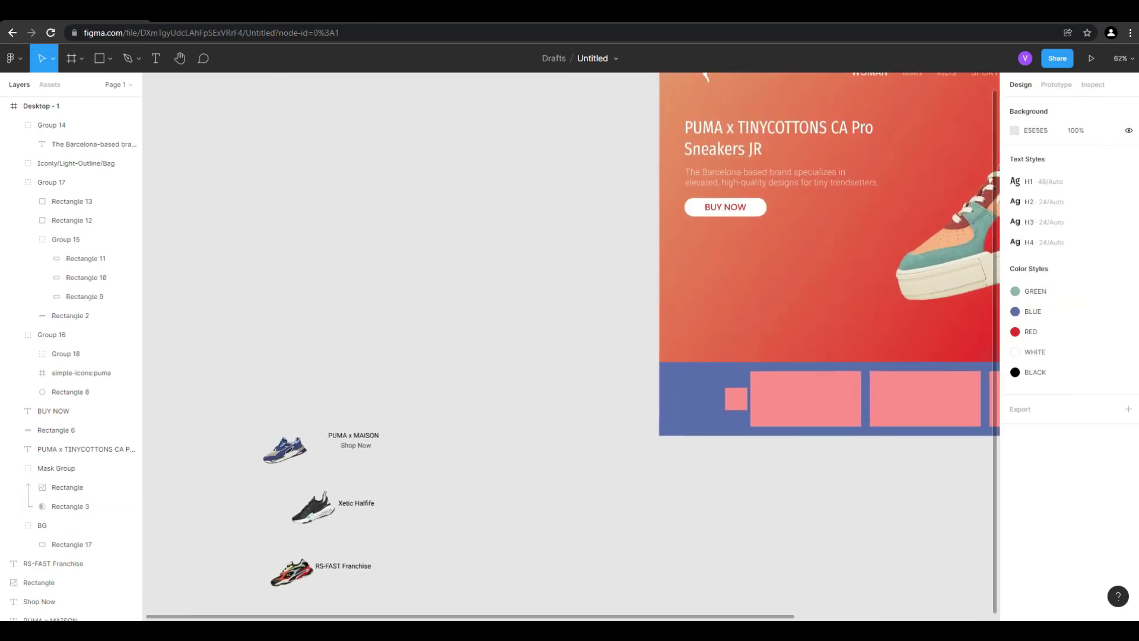
{"action": "scroll", "coordinate": [317, 442], "scroll_direction": "up", "scroll_amount": 3}
{"action": "left_click", "coordinate": [305, 426]}
{"action": "scroll", "coordinate": [368, 379], "scroll_direction": "down", "scroll_amount": 2}
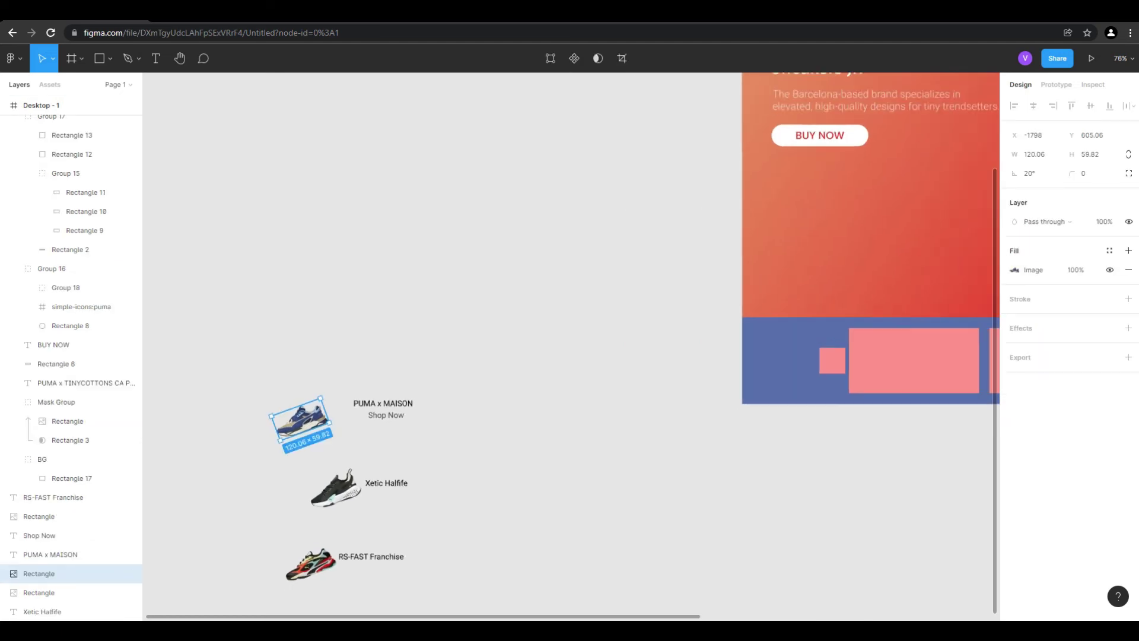
{"action": "key", "text": "ctrl+x"}
{"action": "scroll", "coordinate": [854, 362], "scroll_direction": "down", "scroll_amount": 3}
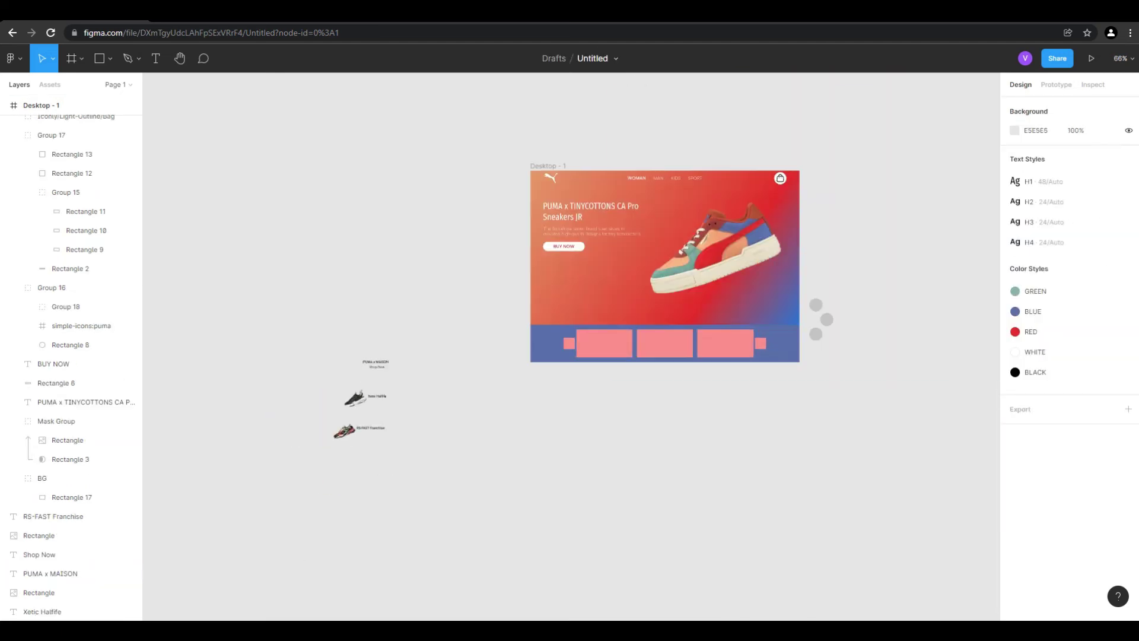
{"action": "scroll", "coordinate": [679, 332], "scroll_direction": "up", "scroll_amount": 4}
{"action": "scroll", "coordinate": [468, 360], "scroll_direction": "up", "scroll_amount": 4}
{"action": "key", "text": "ctrl+v"}
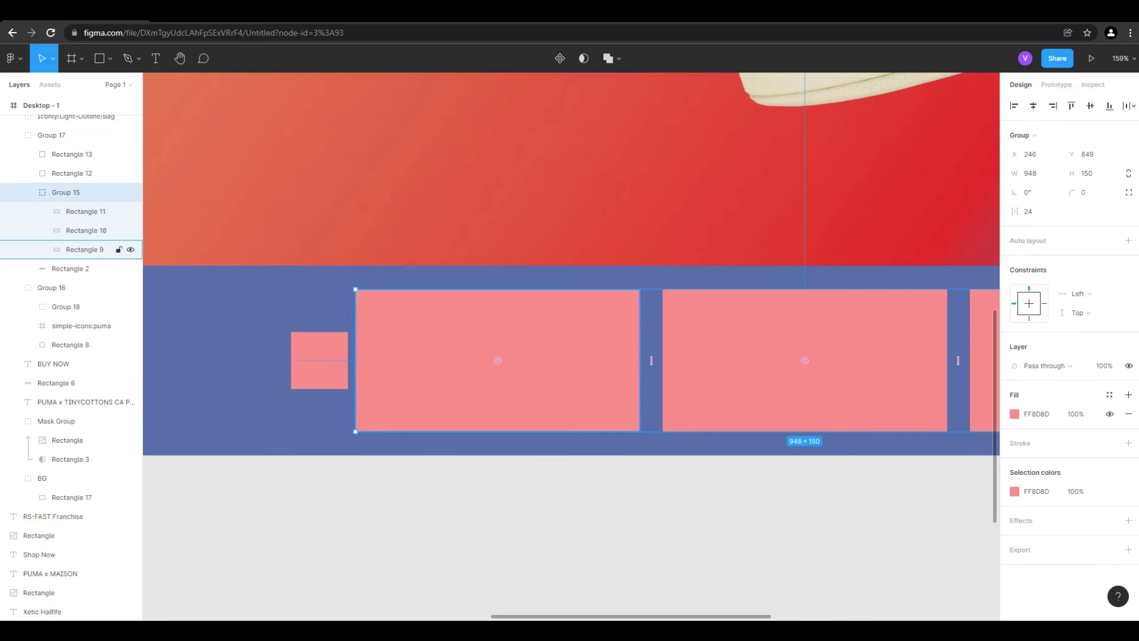
{"action": "left_click_drag", "start_coordinate": [680, 359], "coordinate": [414, 352]}
{"action": "scroll", "coordinate": [423, 388], "scroll_direction": "up", "scroll_amount": 2}
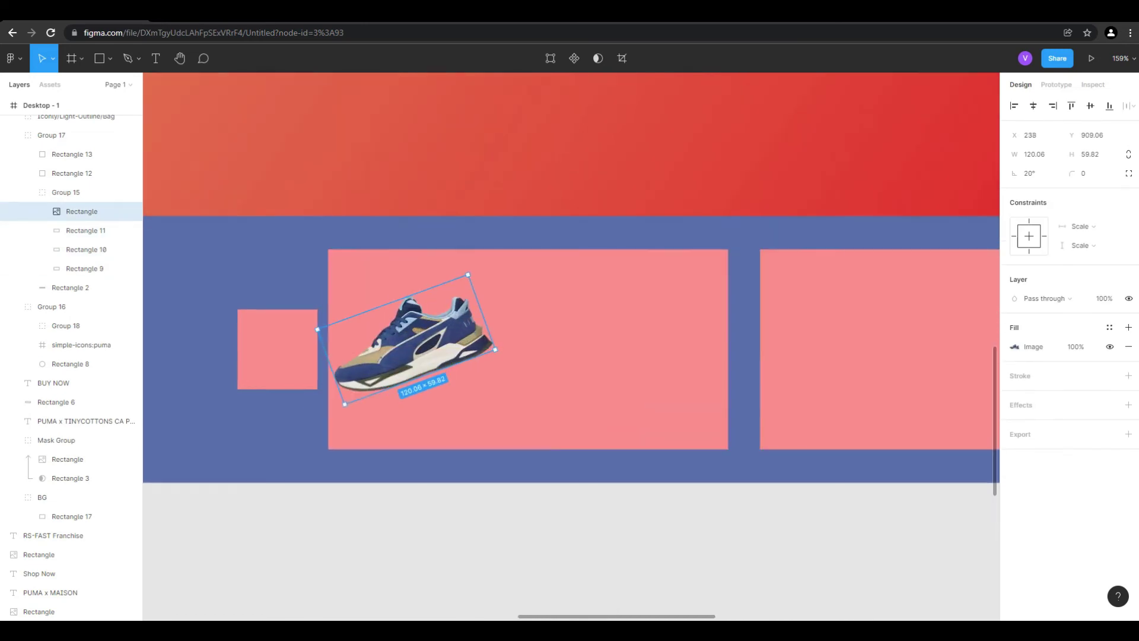
Round the corners of the first pink product card.
{"action": "left_click", "coordinate": [423, 388]}
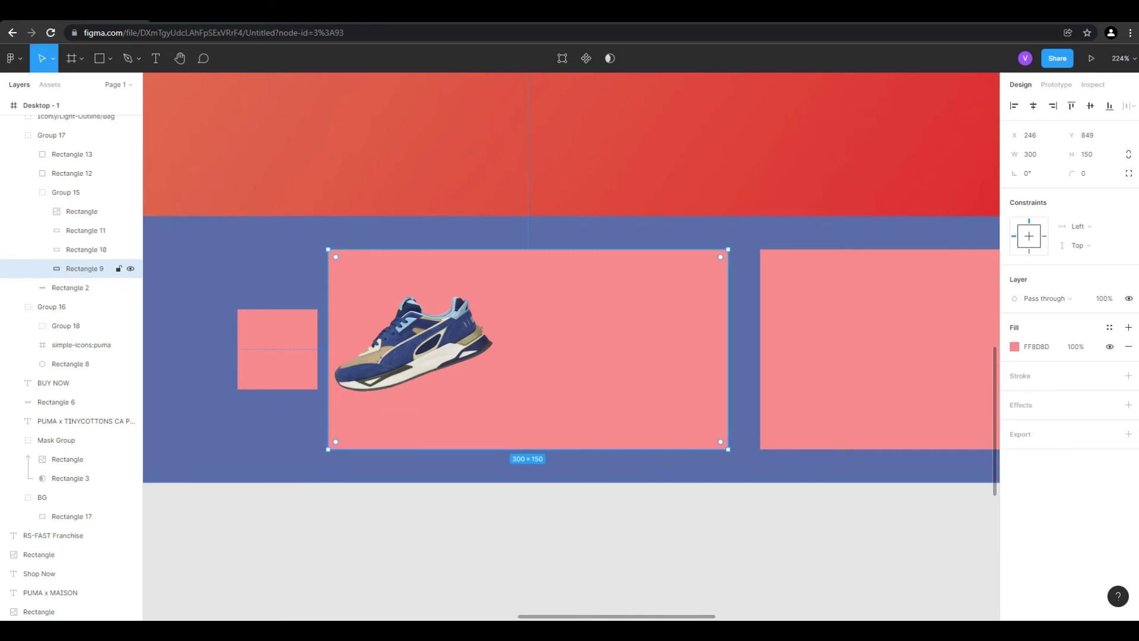
{"action": "left_click_drag", "start_coordinate": [720, 257], "coordinate": [706, 271]}
{"action": "key", "text": "Escape"}
Move the PUMA x MAISON label from outside the frame onto the first product card, beside the blue sneaker.
{"action": "scroll", "coordinate": [728, 311], "scroll_direction": "down", "scroll_amount": 5}
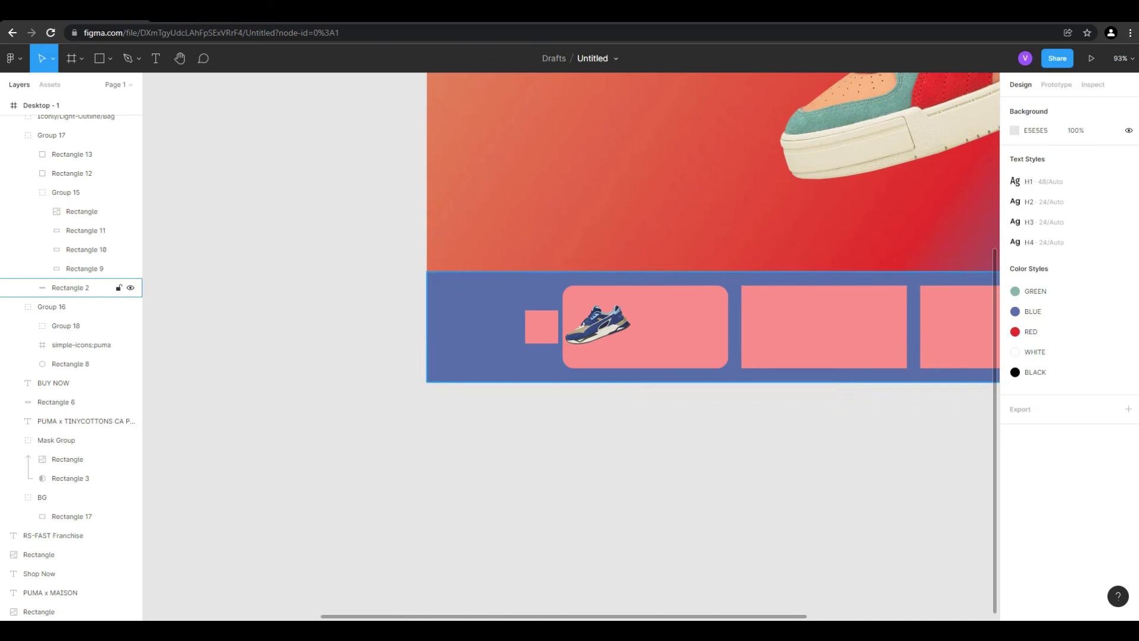
{"action": "scroll", "coordinate": [578, 376], "scroll_direction": "down", "scroll_amount": 2}
{"action": "left_click_drag", "start_coordinate": [157, 379], "coordinate": [641, 297]}
{"action": "scroll", "coordinate": [661, 383], "scroll_direction": "up", "scroll_amount": 3}
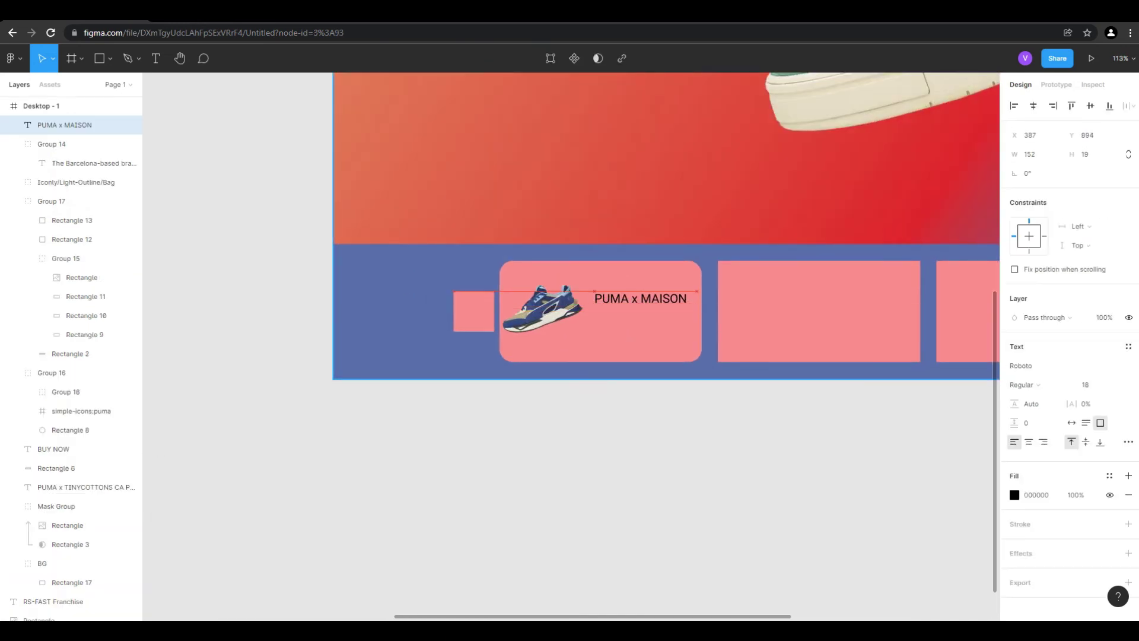
{"action": "scroll", "coordinate": [642, 299], "scroll_direction": "up", "scroll_amount": 3}
Transfer the PUMA x MAISON label into Group 15 and place it beside the blue sneaker at X 388, Y 894.
{"action": "key", "text": "Delete"}
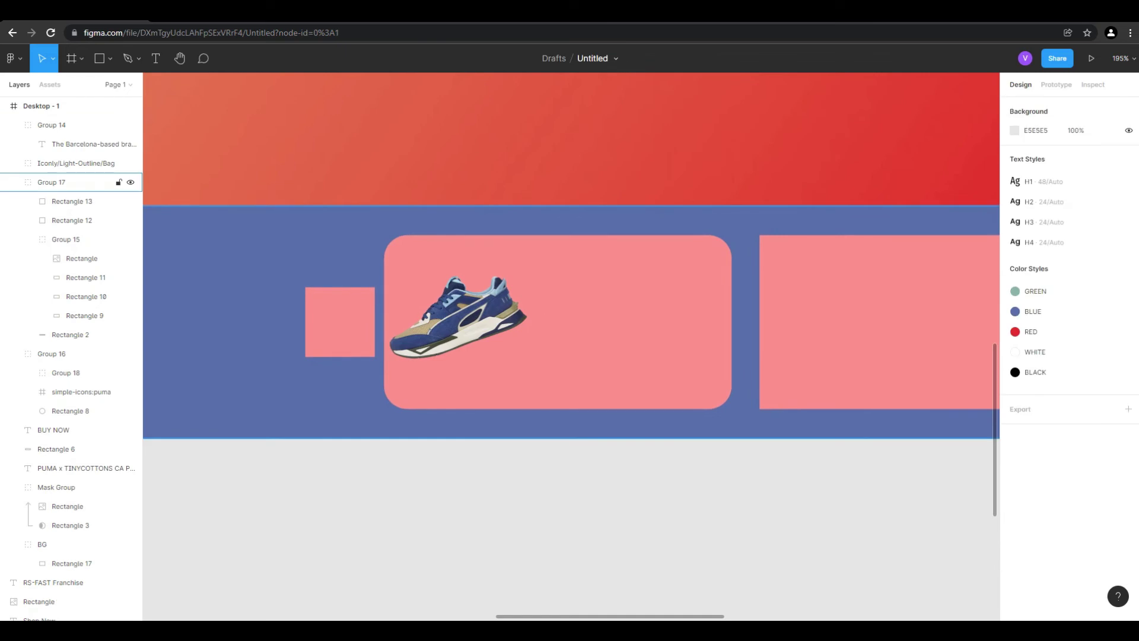
{"action": "left_click", "coordinate": [65, 239]}
{"action": "key", "text": "ctrl+v"}
{"action": "left_click_drag", "start_coordinate": [895, 323], "coordinate": [631, 300]}
Apply the H4 text style to the PUMA x MAISON label on the first product card.
{"action": "left_click", "coordinate": [89, 335], "text": "shift"}
{"action": "left_click", "coordinate": [89, 258]}
{"action": "scroll", "coordinate": [626, 303], "scroll_direction": "up", "scroll_amount": 3}
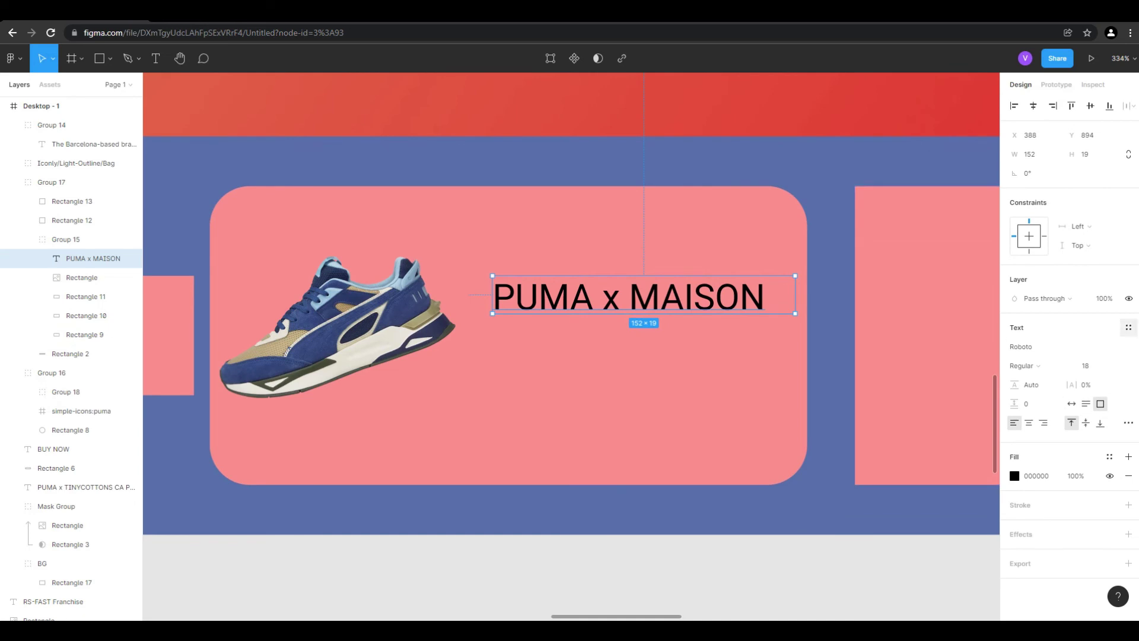
{"action": "left_click", "coordinate": [1128, 327]}
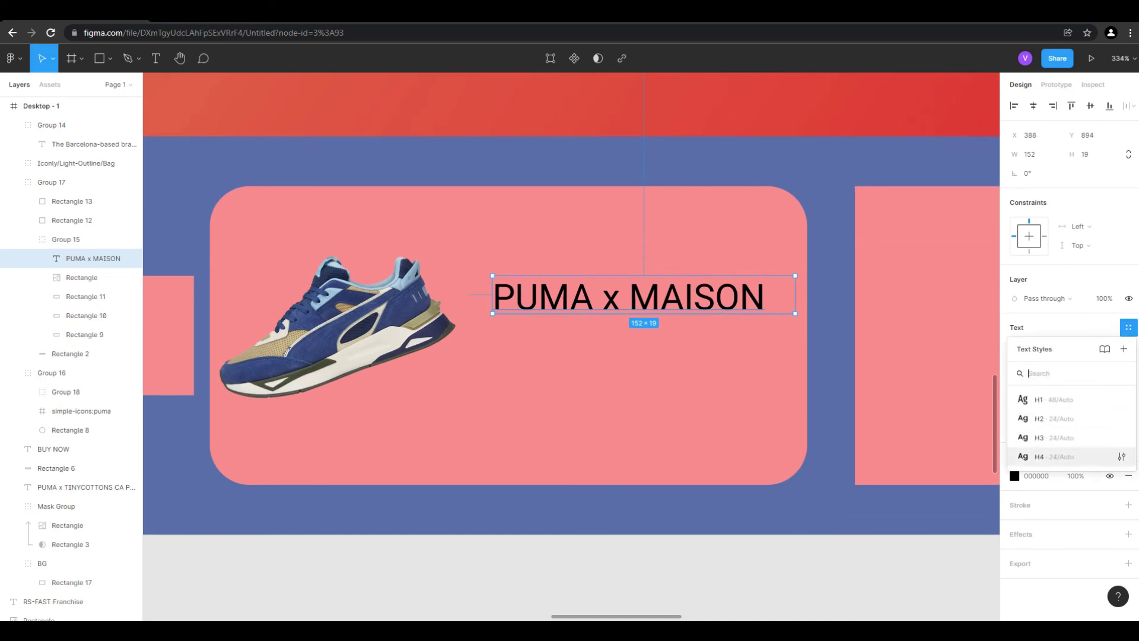
{"action": "left_click", "coordinate": [1044, 456]}
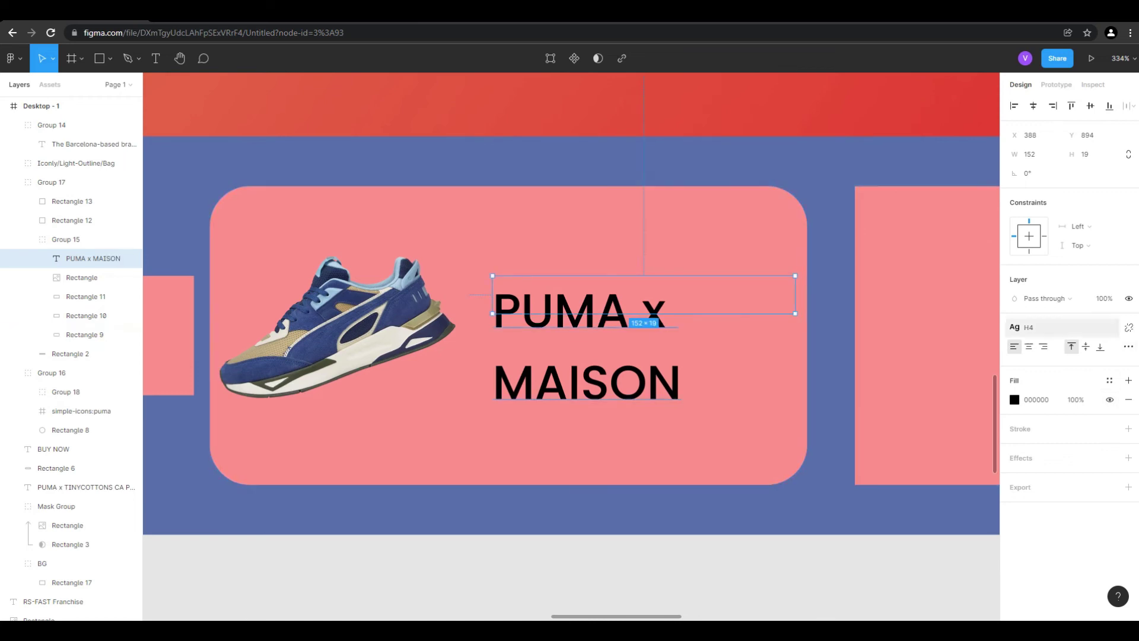
Try the H3 and H2 text styles on the PUMA x MAISON label and return it to H4.
{"action": "left_click", "coordinate": [830, 380]}
{"action": "left_click", "coordinate": [584, 308]}
{"action": "double_click", "coordinate": [584, 309]}
{"action": "left_click", "coordinate": [1044, 327]}
{"action": "left_click", "coordinate": [1068, 437]}
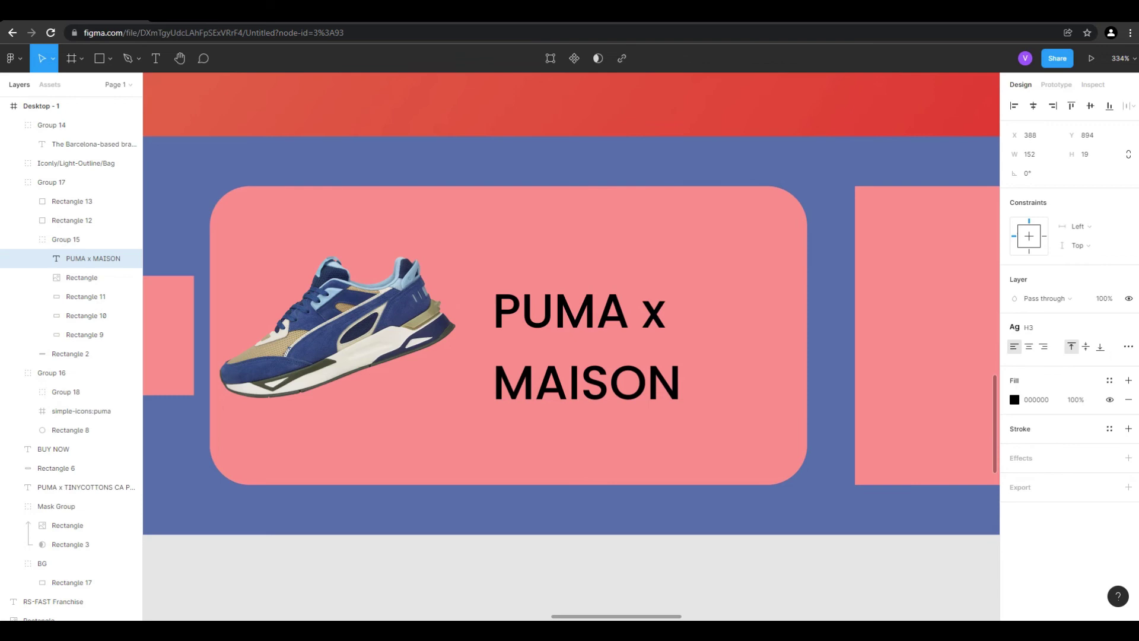
{"action": "key", "text": "Return"}
{"action": "left_click", "coordinate": [1044, 326]}
{"action": "left_click", "coordinate": [1067, 419]}
{"action": "left_click", "coordinate": [1044, 327]}
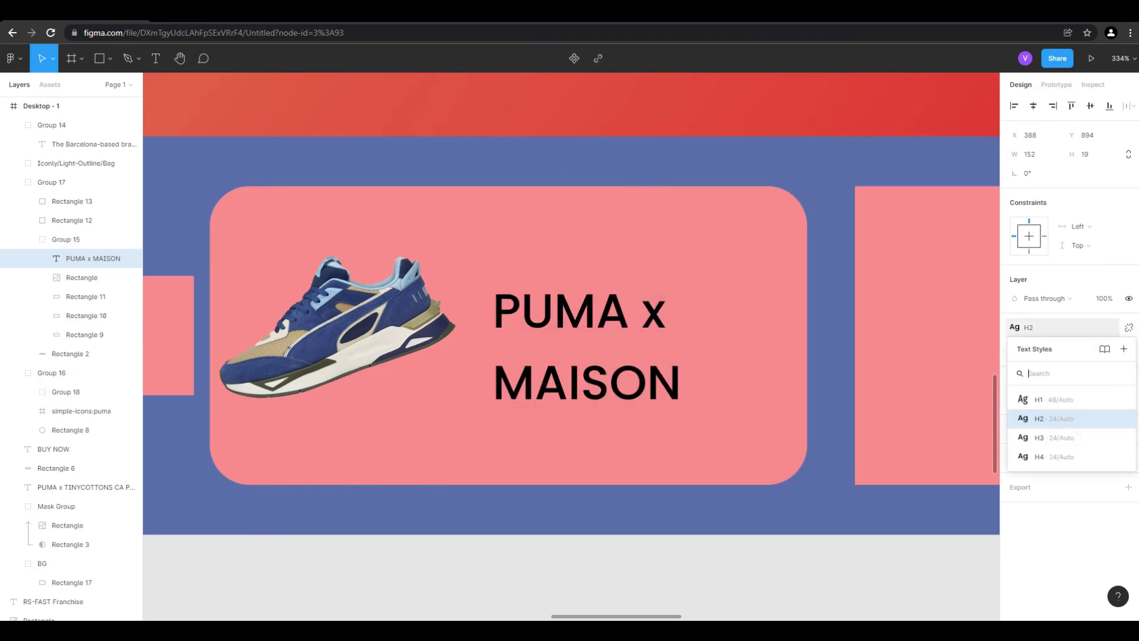
{"action": "key", "text": "Down"}
{"action": "key", "text": "Down"}
{"action": "key", "text": "Return"}
Detach the text style from the PUMA x MAISON label and set its font size to 18.
{"action": "double_click", "coordinate": [636, 312]}
{"action": "key", "text": "Escape"}
{"action": "key", "text": "Escape"}
{"action": "left_click", "coordinate": [635, 312]}
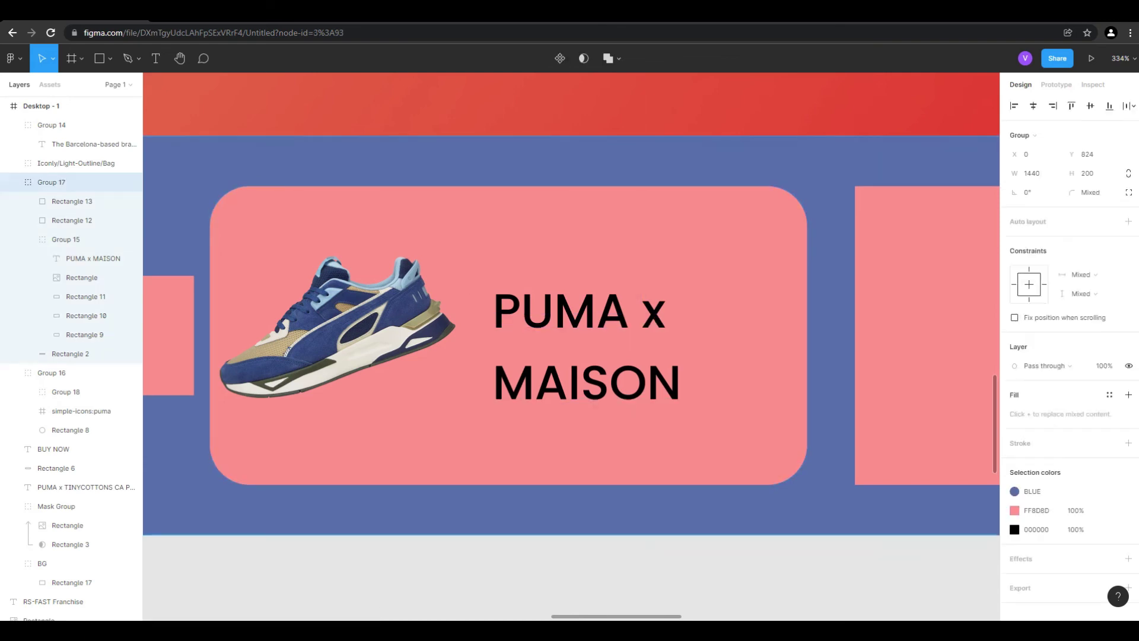
{"action": "double_click", "coordinate": [635, 311]}
{"action": "double_click", "coordinate": [635, 311]}
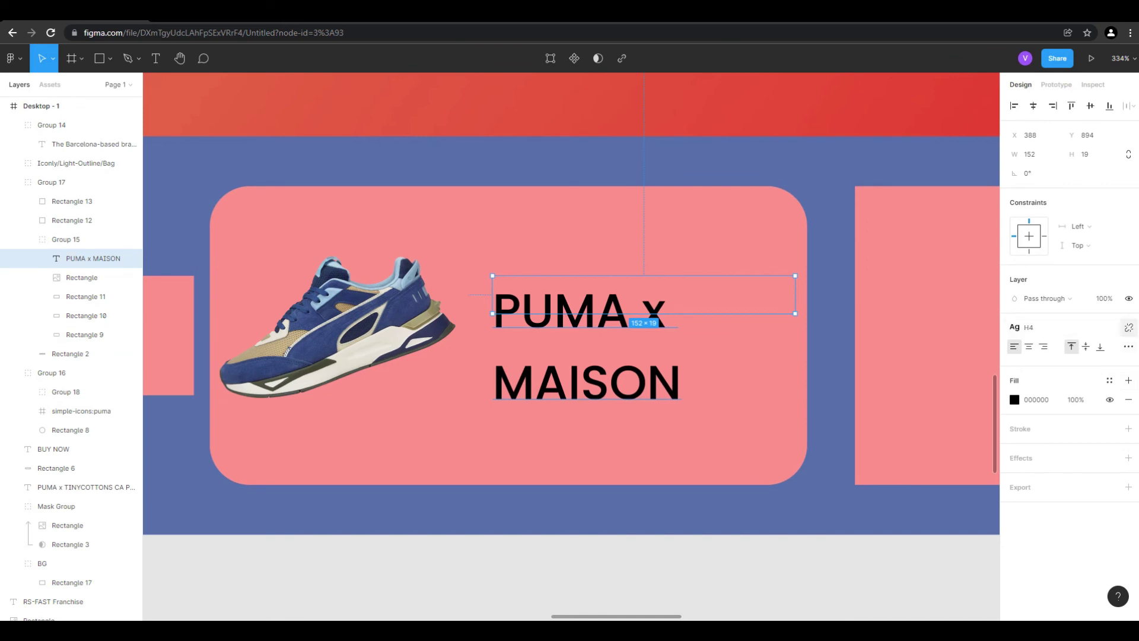
{"action": "left_click", "coordinate": [1127, 327]}
{"action": "left_click", "coordinate": [1085, 365]}
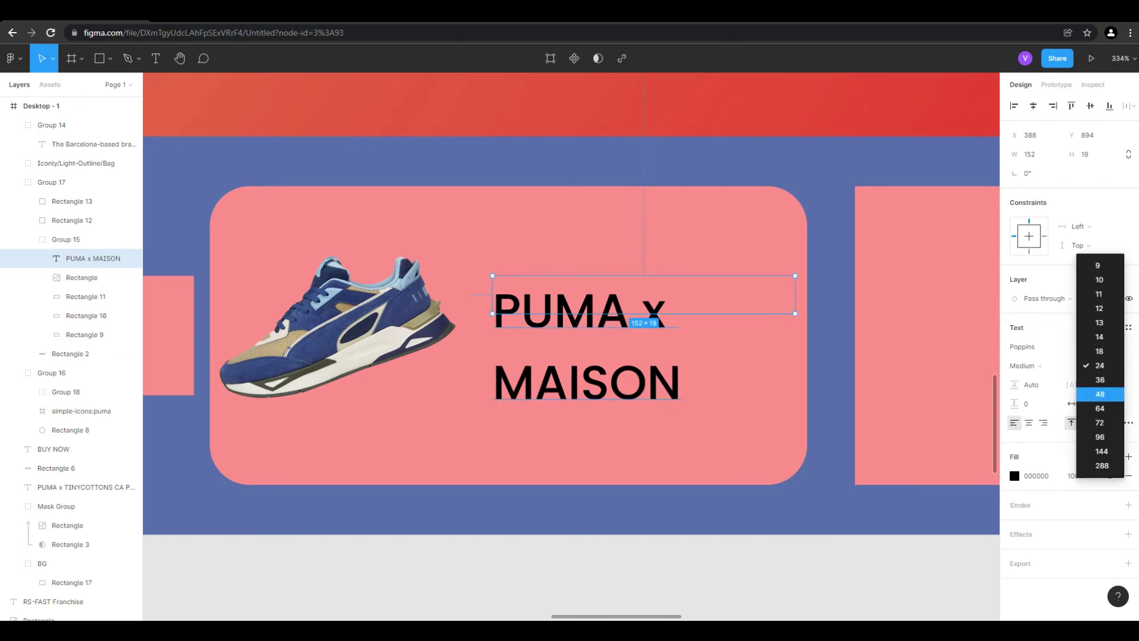
{"action": "left_click", "coordinate": [1085, 342]}
Move the PUMA x MAISON label closer to the blue sneaker, placing it at X 373, Y 894.
{"action": "left_click_drag", "start_coordinate": [644, 299], "coordinate": [571, 302]}
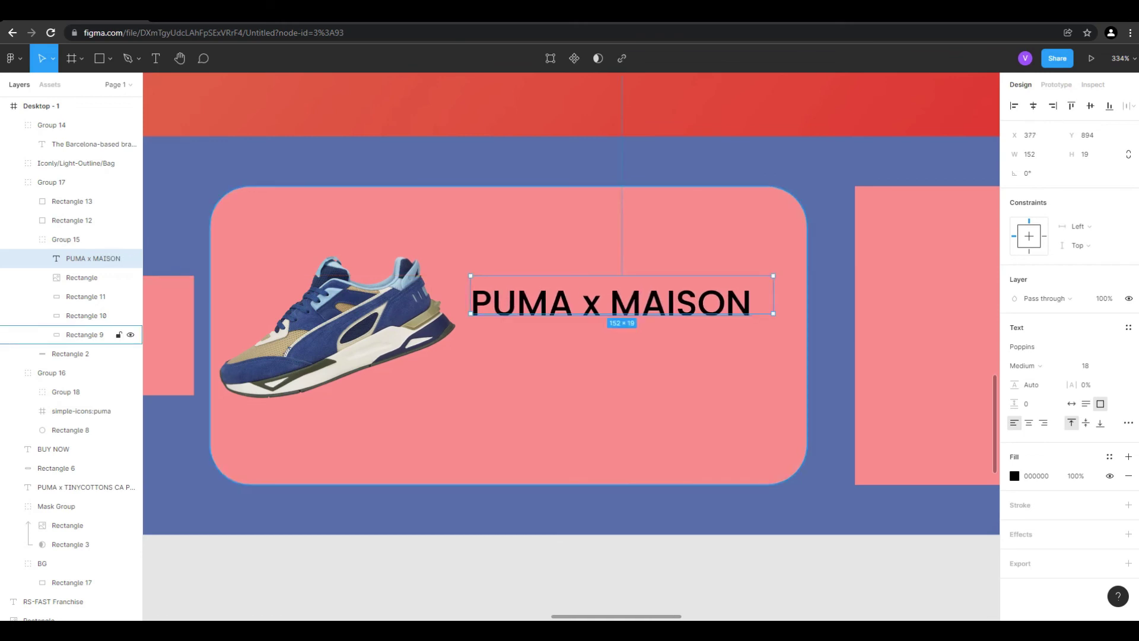
{"action": "key", "text": "Escape"}
{"action": "left_click", "coordinate": [65, 182]}
{"action": "left_click", "coordinate": [65, 239]}
{"action": "left_click", "coordinate": [93, 258]}
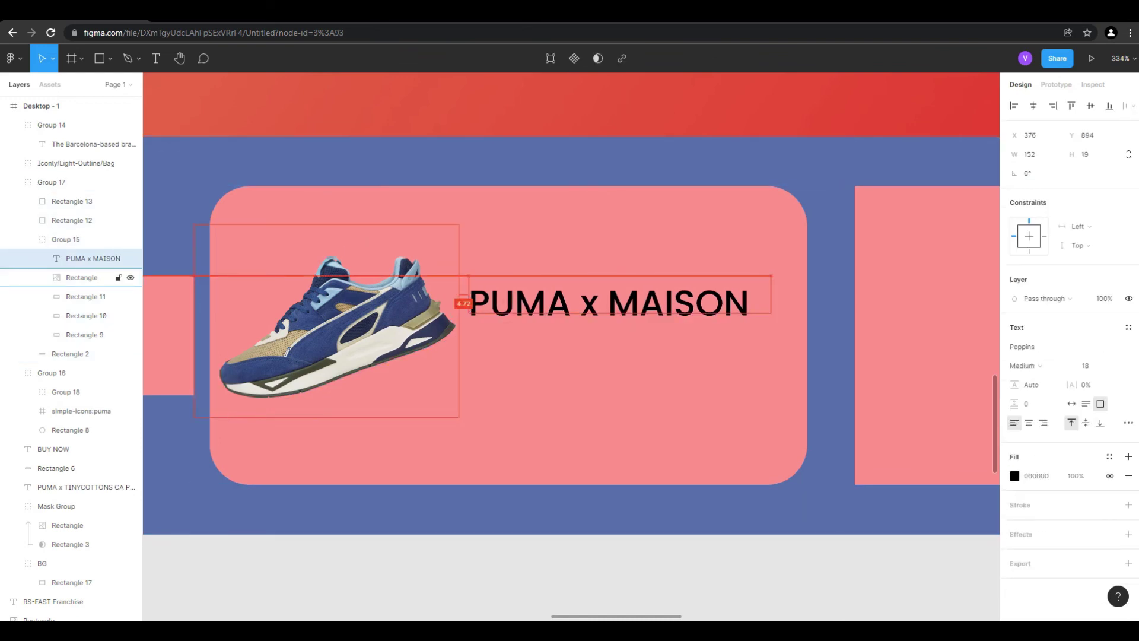
{"action": "key", "text": "Left"}
{"action": "key", "text": "Left"}
{"action": "key", "text": "Left"}
{"action": "key", "text": "Left"}
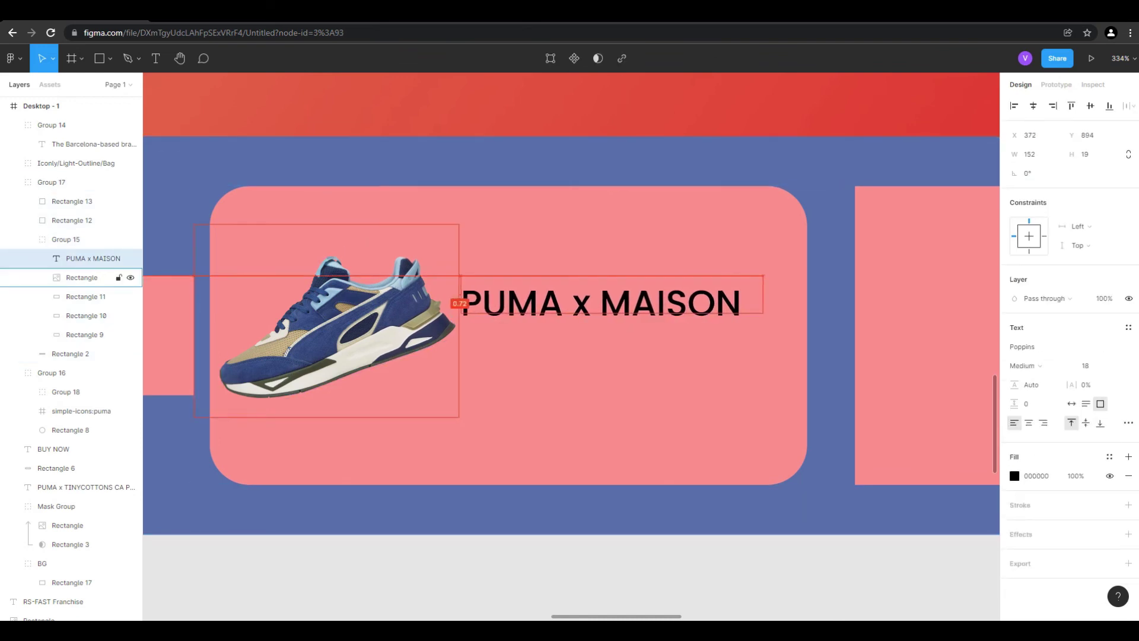
{"action": "key", "text": "Left"}
{"action": "key", "text": "Left"}
{"action": "key", "text": "Right"}
{"action": "key", "text": "Right"}
{"action": "key", "text": "Right"}
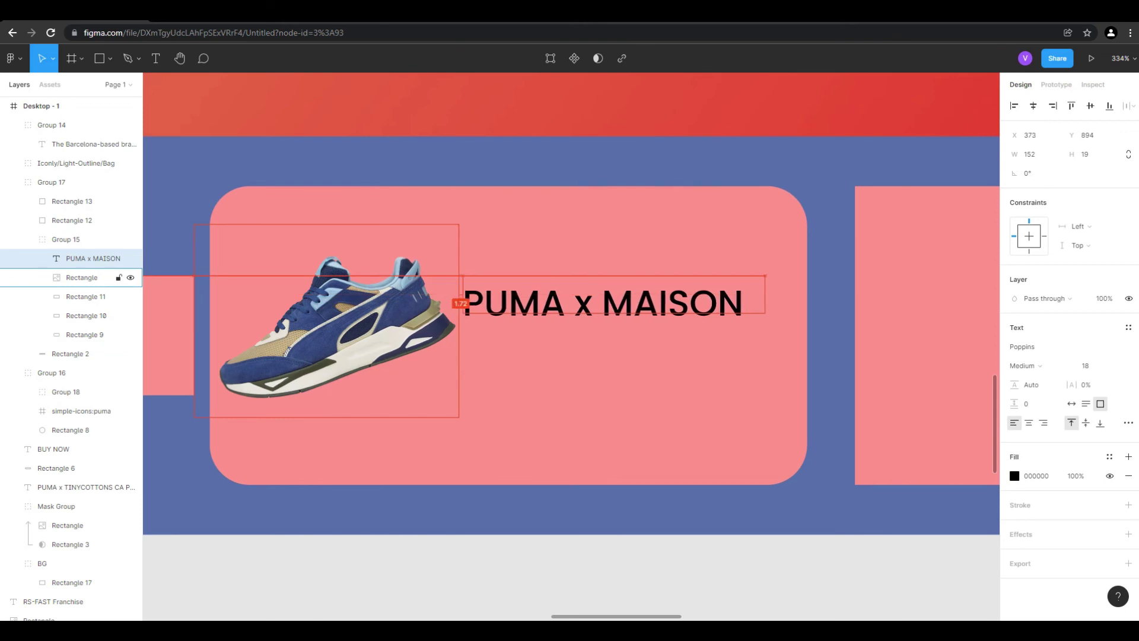
{"action": "scroll", "coordinate": [695, 288], "scroll_direction": "down", "scroll_amount": 3}
{"action": "key", "text": "Escape"}
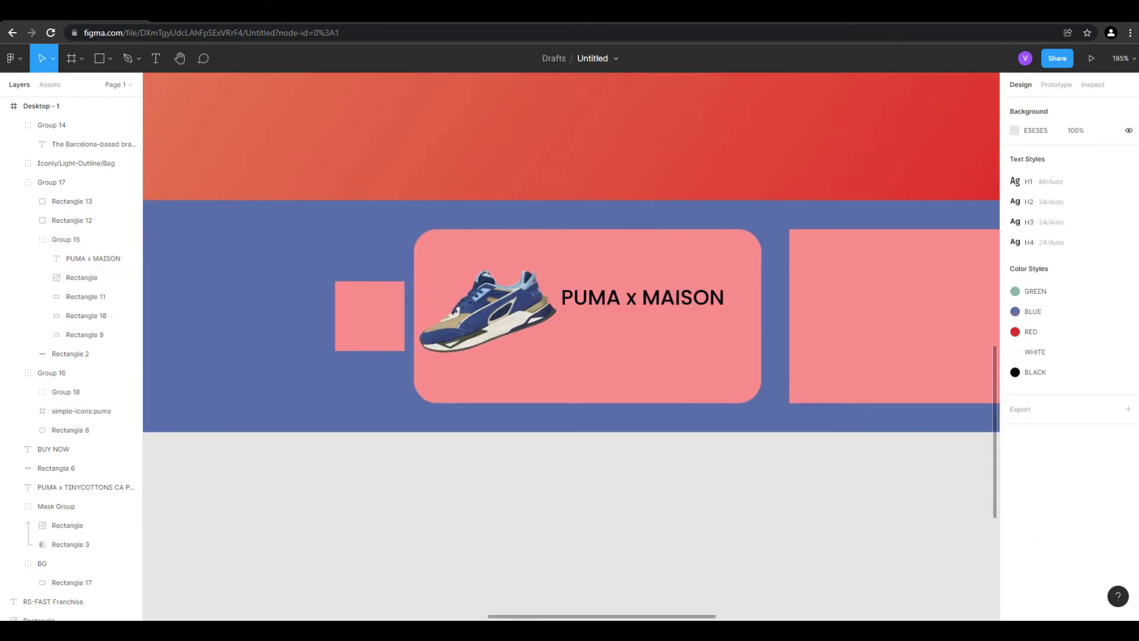
Add a "Buy Now" text below the PUMA x MAISON label, left-aligned with it at X 373, Y 919.
{"action": "scroll", "coordinate": [683, 368], "scroll_direction": "up", "scroll_amount": 3}
{"action": "scroll", "coordinate": [682, 364], "scroll_direction": "up", "scroll_amount": 1}
{"action": "key", "text": "t"}
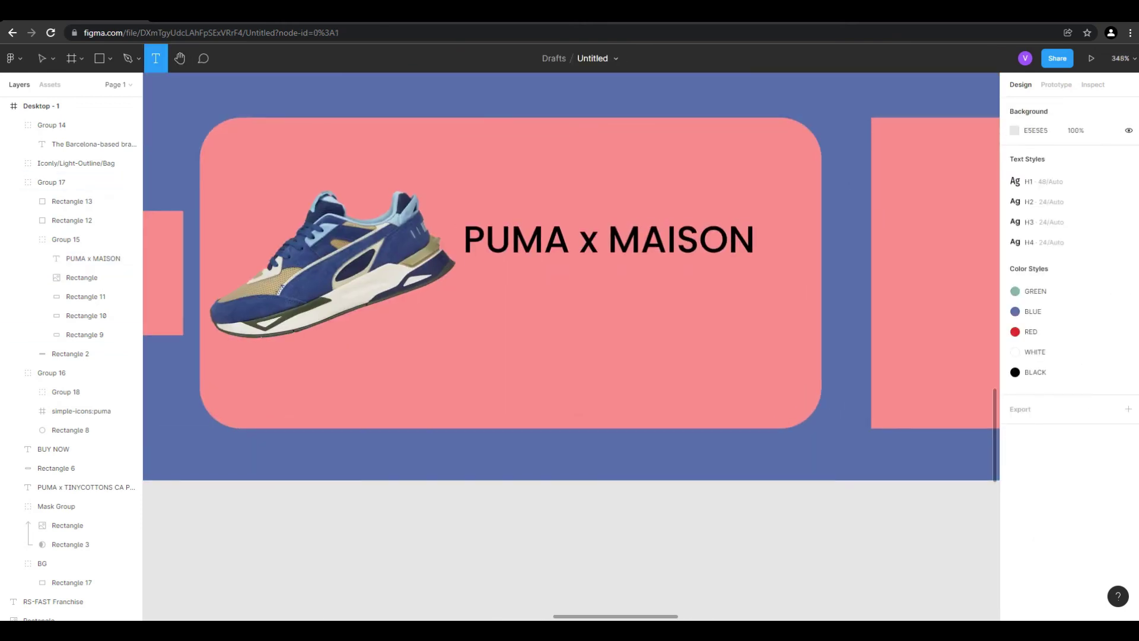
{"action": "scroll", "coordinate": [571, 299], "scroll_direction": "up", "scroll_amount": 2}
{"action": "left_click", "coordinate": [521, 379]}
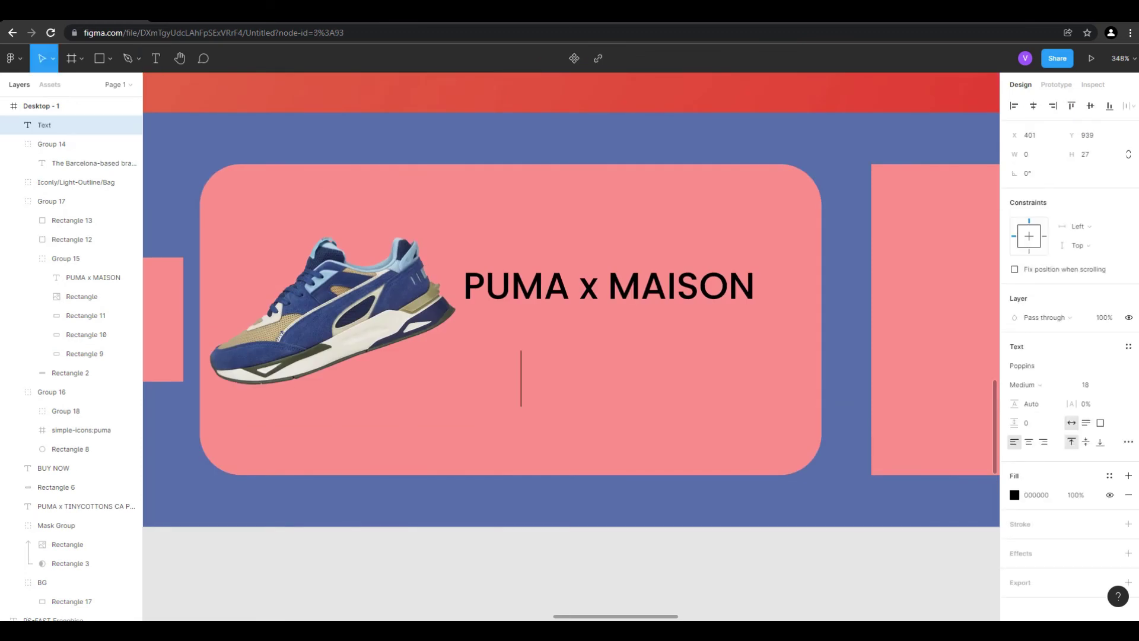
{"action": "type", "text": "B"}
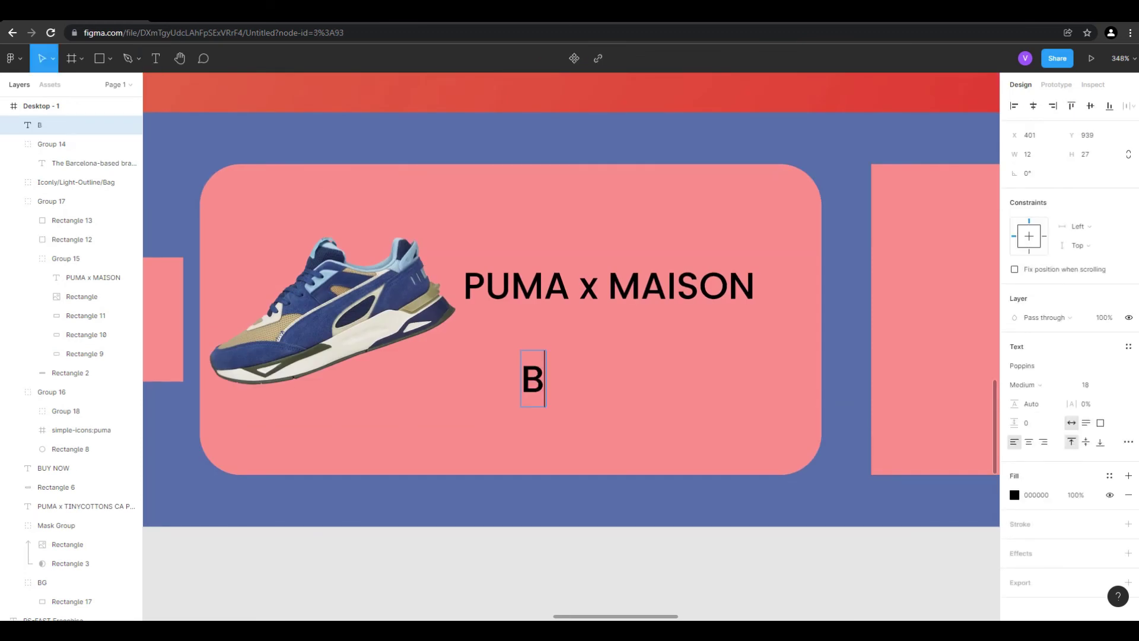
{"action": "type", "text": "uy Now"}
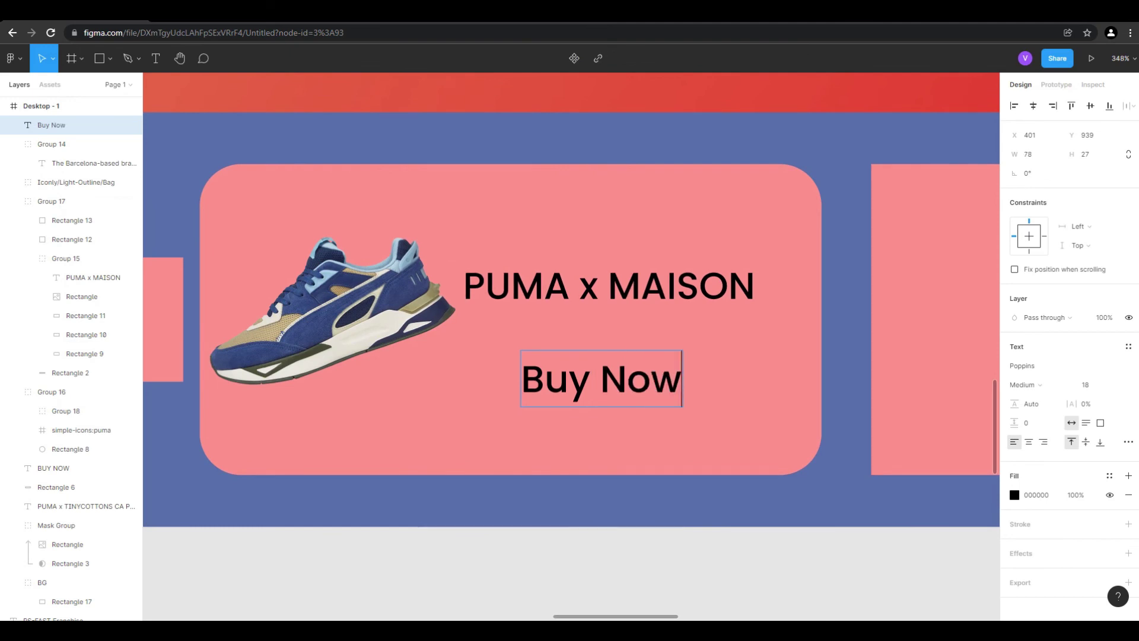
{"action": "double_click", "coordinate": [585, 380]}
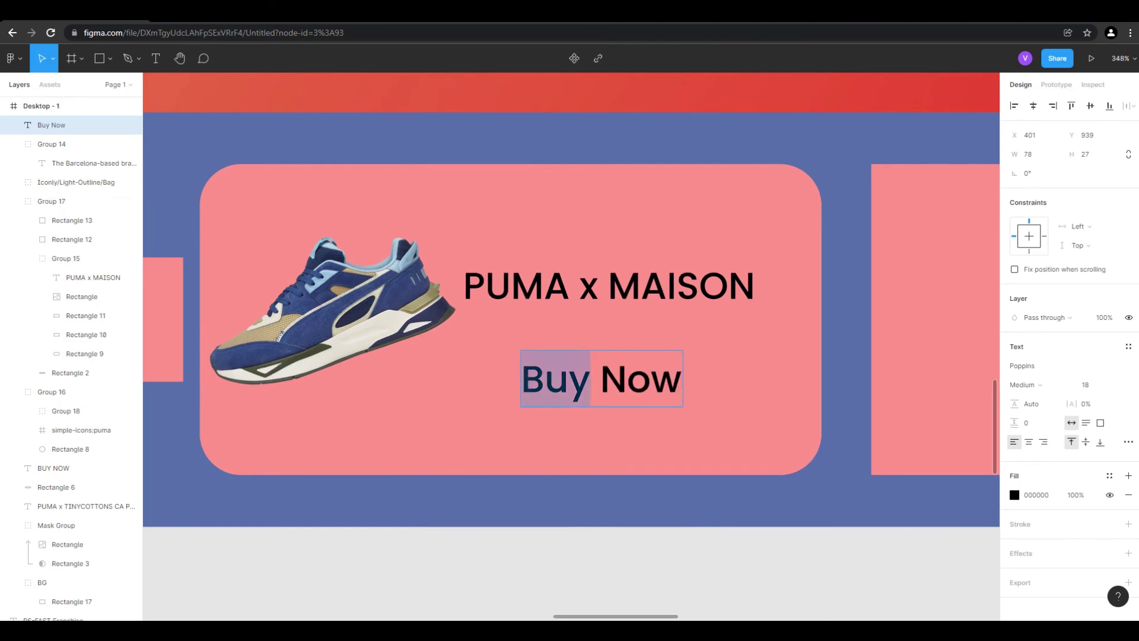
{"action": "key", "text": "Escape"}
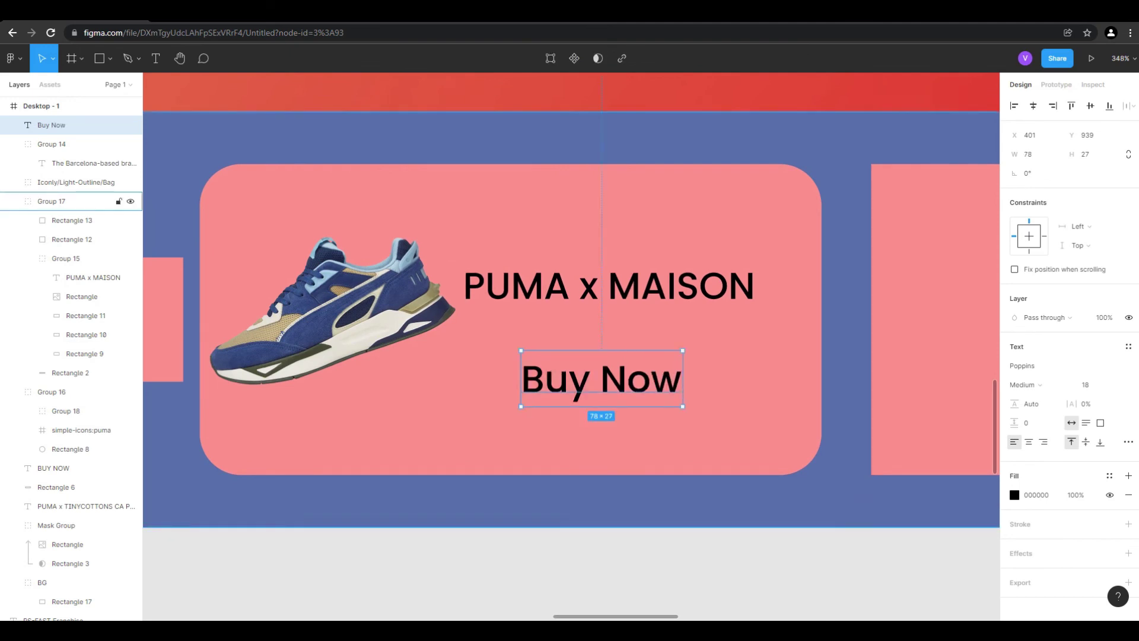
{"action": "left_click_drag", "start_coordinate": [601, 379], "coordinate": [544, 337]}
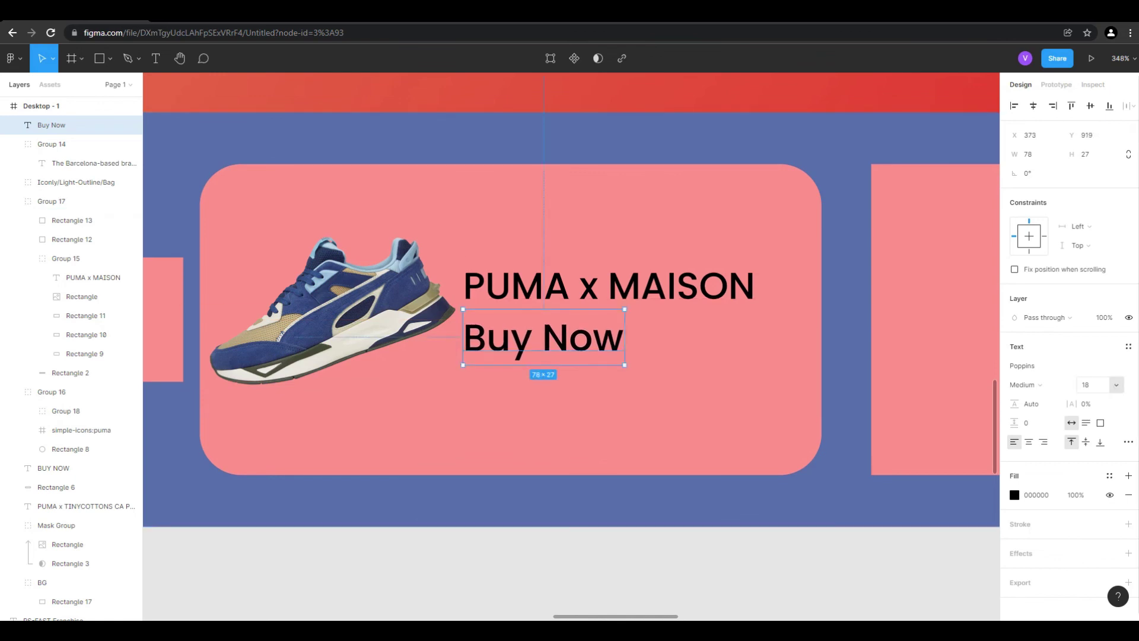
Change the font weight of the Buy Now text to Regular.
{"action": "left_click", "coordinate": [1039, 384]}
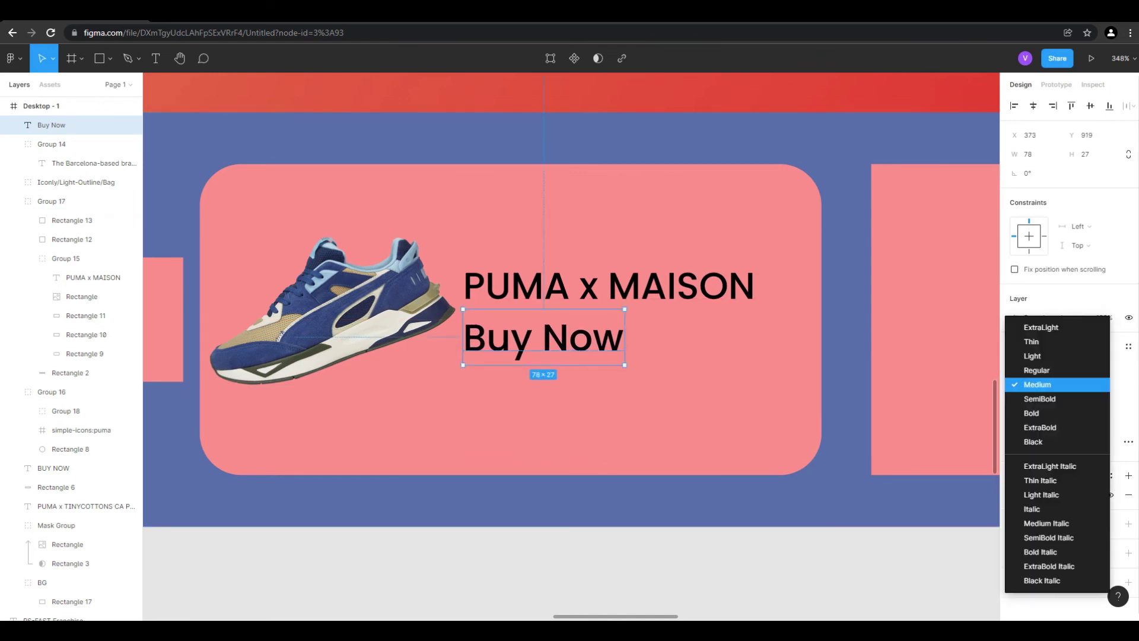
{"action": "left_click", "coordinate": [1036, 369]}
{"action": "key", "text": "Up"}
{"action": "key", "text": "Up"}
{"action": "key", "text": "Up"}
{"action": "key", "text": "Up"}
{"action": "key", "text": "Up"}
{"action": "key", "text": "Down"}
{"action": "key", "text": "Down"}
{"action": "key", "text": "Down"}
{"action": "left_click", "coordinate": [608, 286], "text": "shift"}
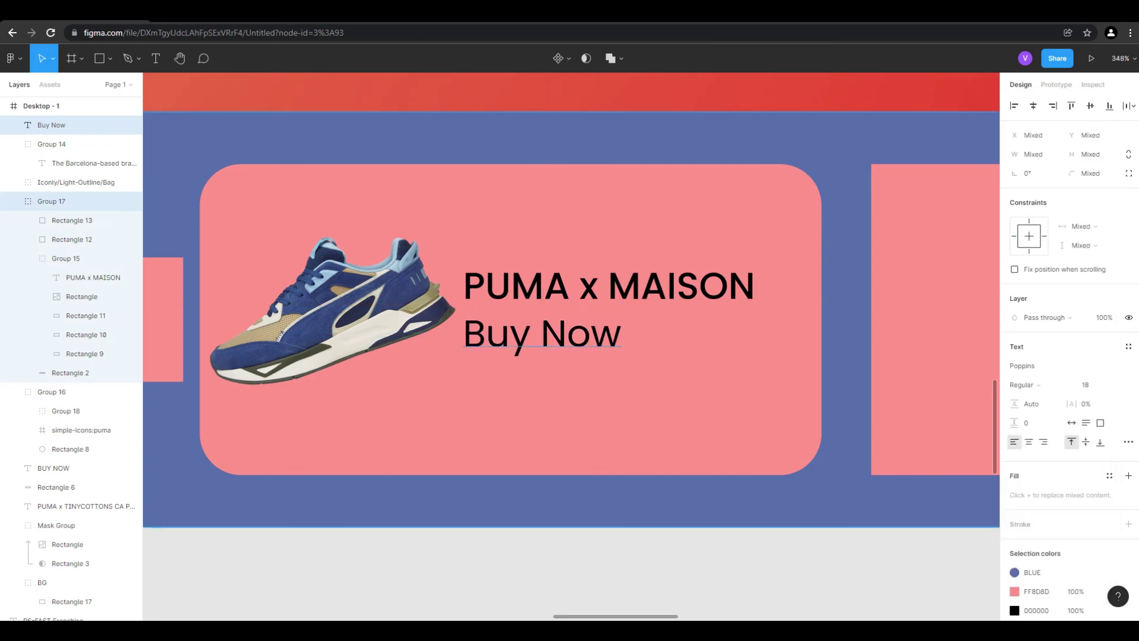
{"action": "double_click", "coordinate": [608, 286]}
{"action": "double_click", "coordinate": [608, 285]}
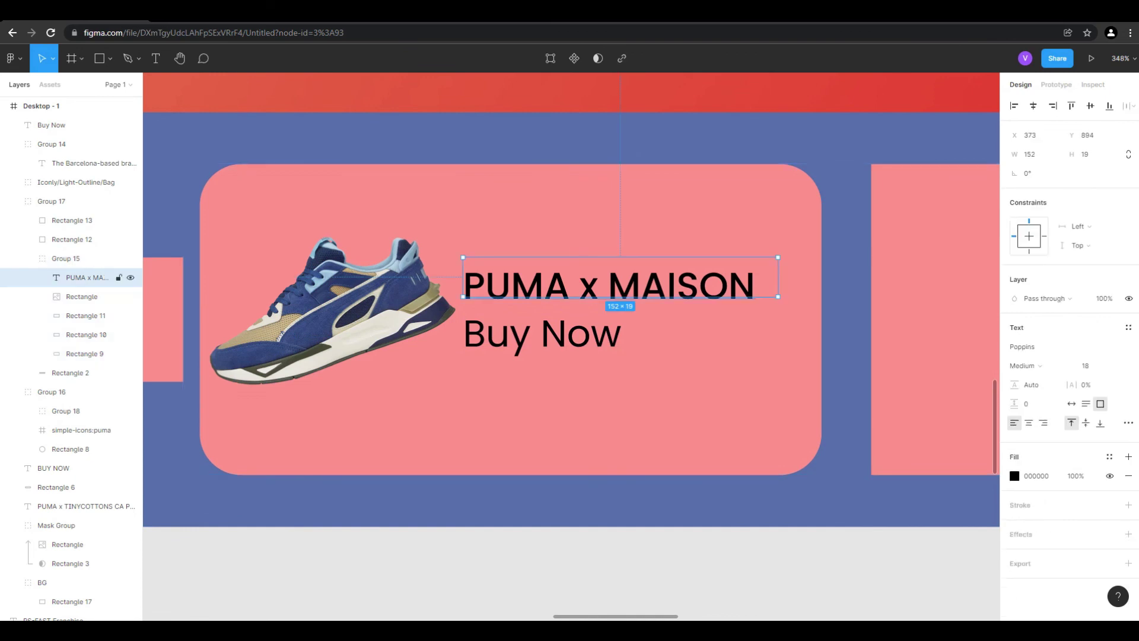
{"action": "left_click", "coordinate": [542, 334], "text": "shift"}
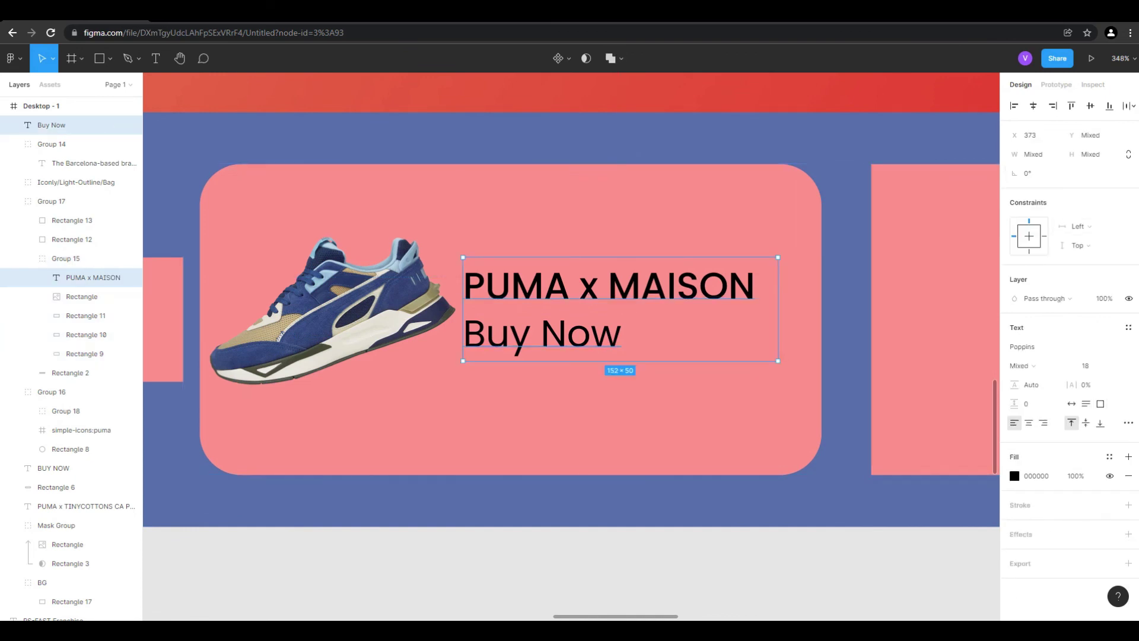
{"action": "right_click", "coordinate": [667, 275]}
{"action": "mouse_move", "coordinate": [741, 329]}
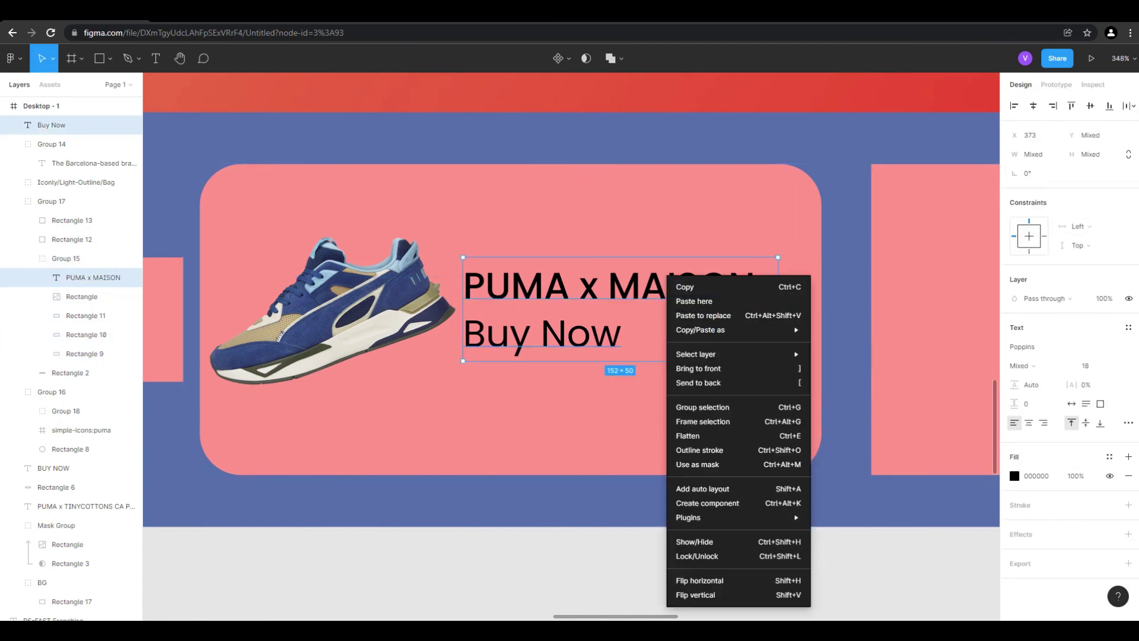
{"action": "key", "text": "Escape"}
{"action": "key", "text": "Escape"}
Insert the light Arrow - Down 2 icon from the Iconly v2.3 plugin.
{"action": "scroll", "coordinate": [671, 355], "scroll_direction": "up", "scroll_amount": 3}
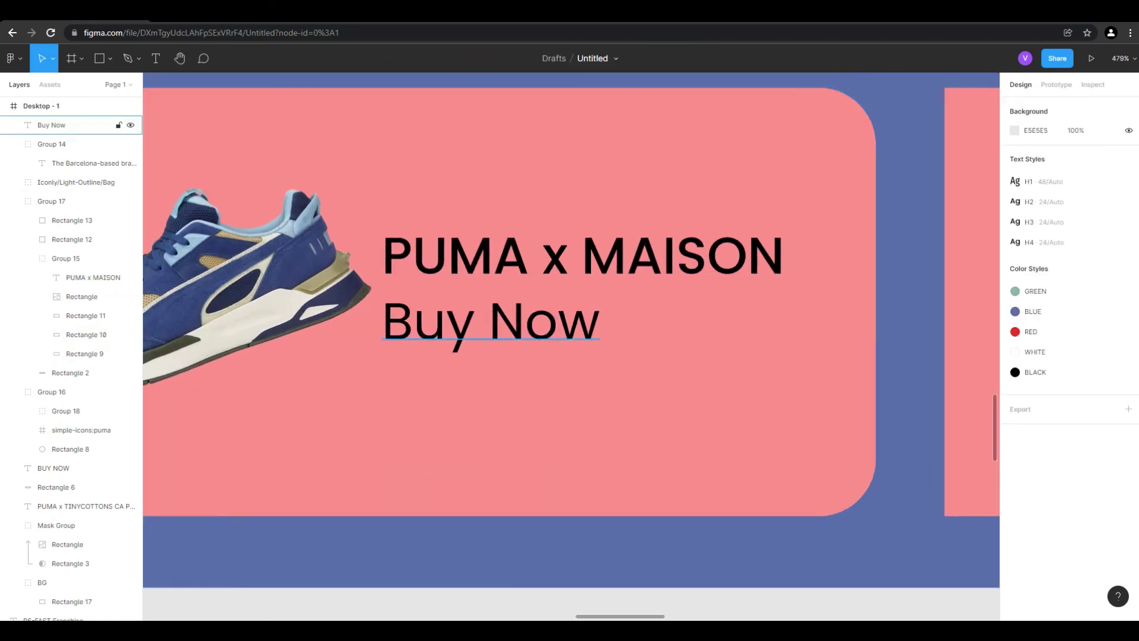
{"action": "left_click", "coordinate": [570, 325]}
{"action": "scroll", "coordinate": [654, 330], "scroll_direction": "up", "scroll_amount": 3}
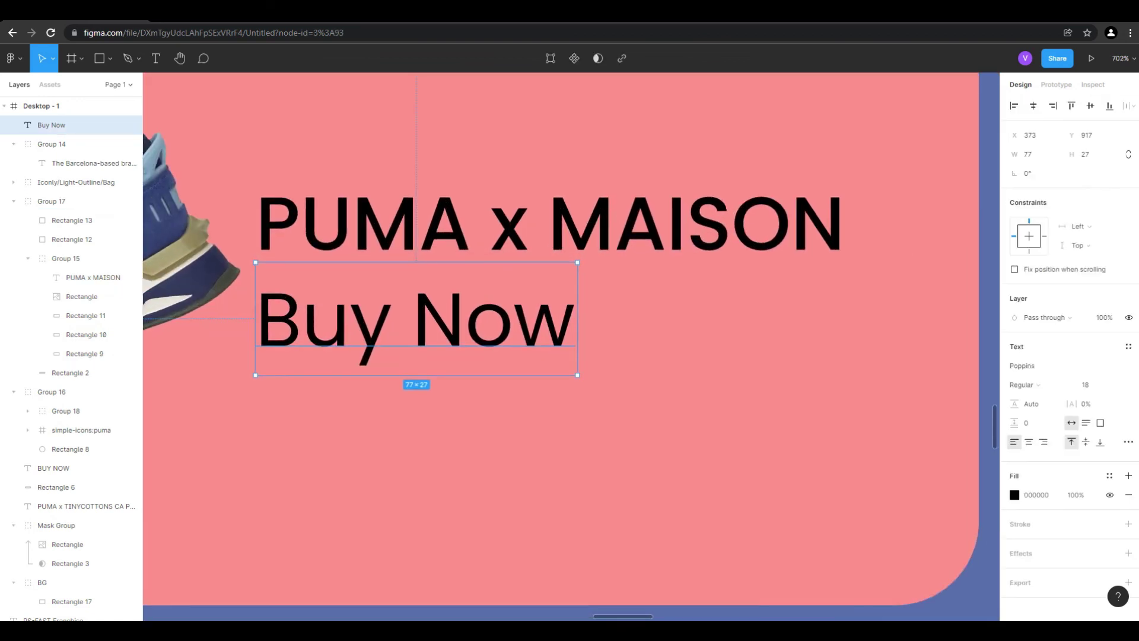
{"action": "key", "text": "r"}
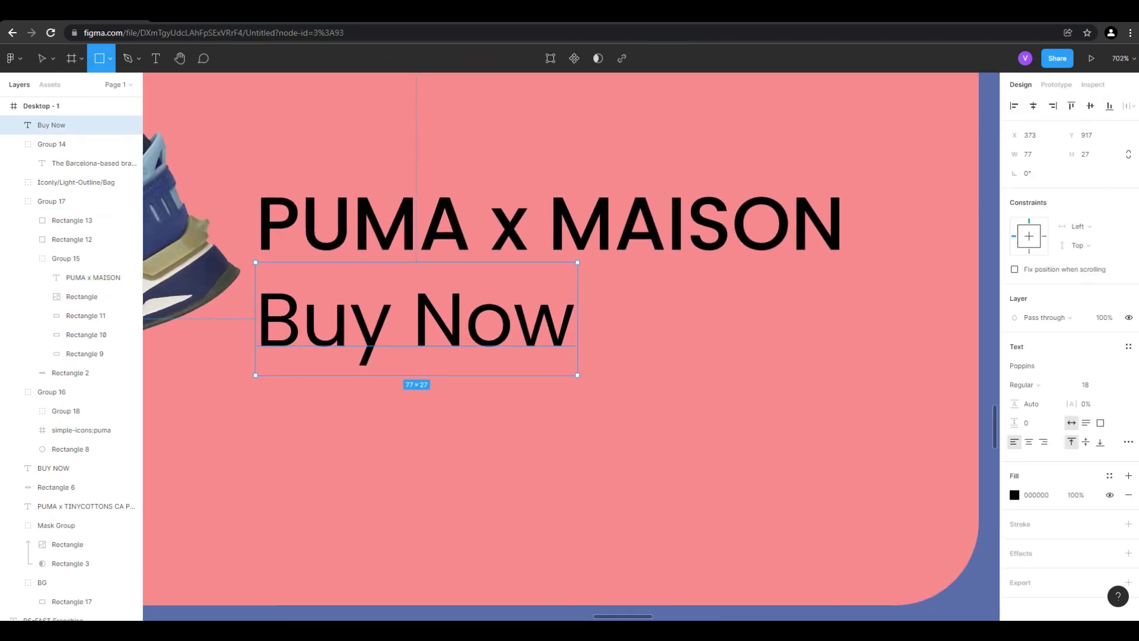
{"action": "right_click", "coordinate": [668, 273]}
{"action": "mouse_move", "coordinate": [712, 527]}
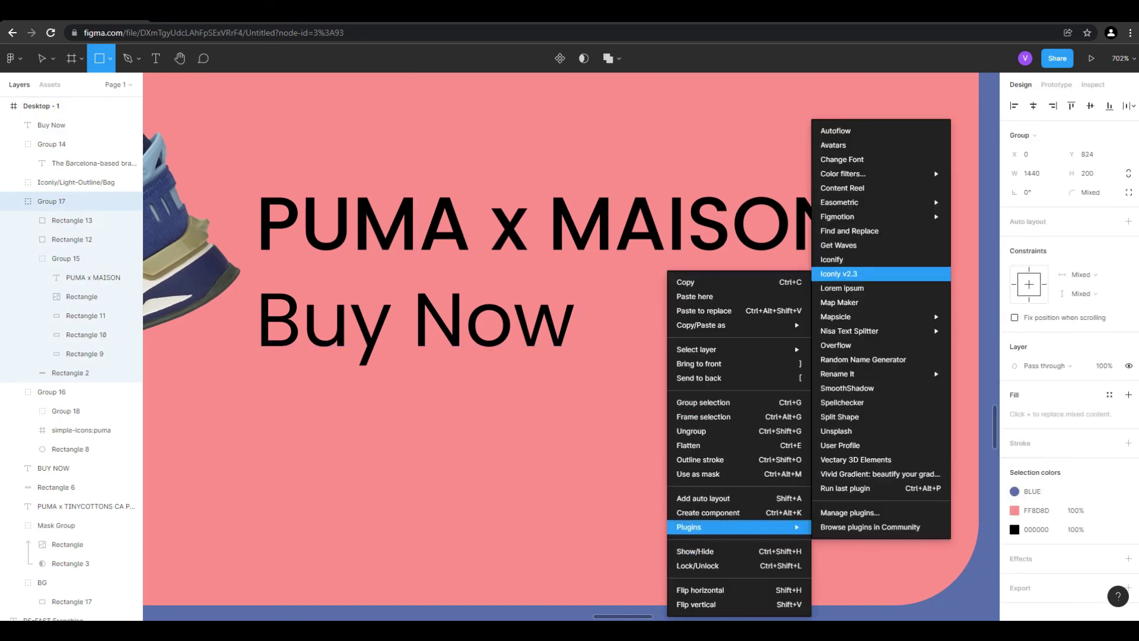
{"action": "left_click", "coordinate": [842, 273]}
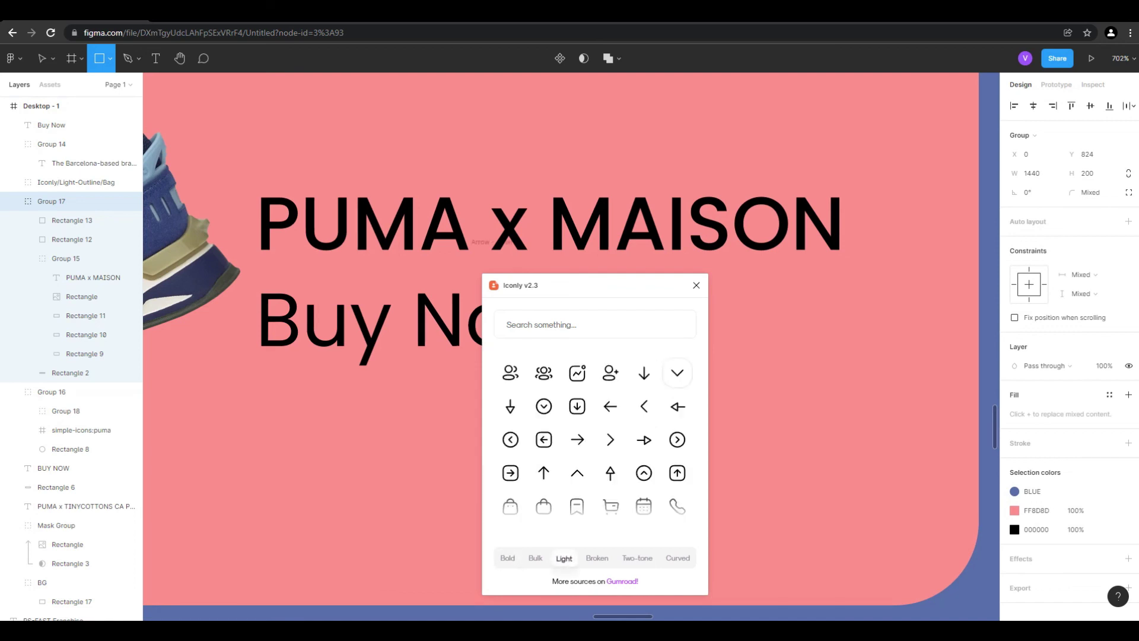
{"action": "left_click", "coordinate": [677, 373]}
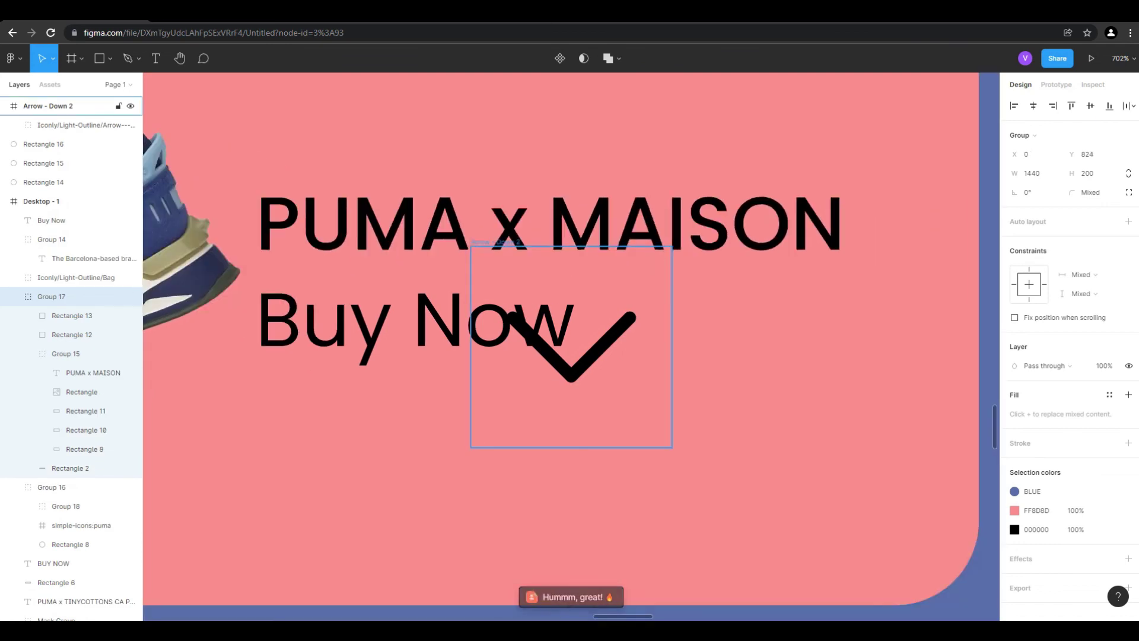
Take the arrow icon out of its Arrow - Down 2 frame and delete the empty frame.
{"action": "left_click", "coordinate": [601, 348]}
{"action": "key", "text": "Delete"}
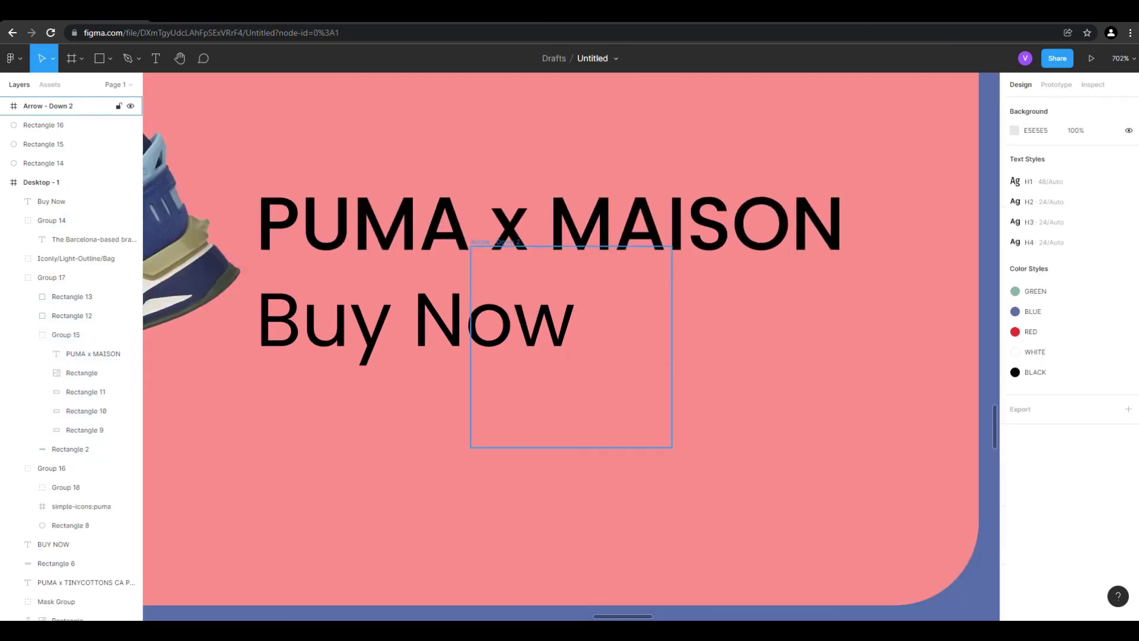
{"action": "left_click", "coordinate": [71, 106]}
{"action": "key", "text": "Delete"}
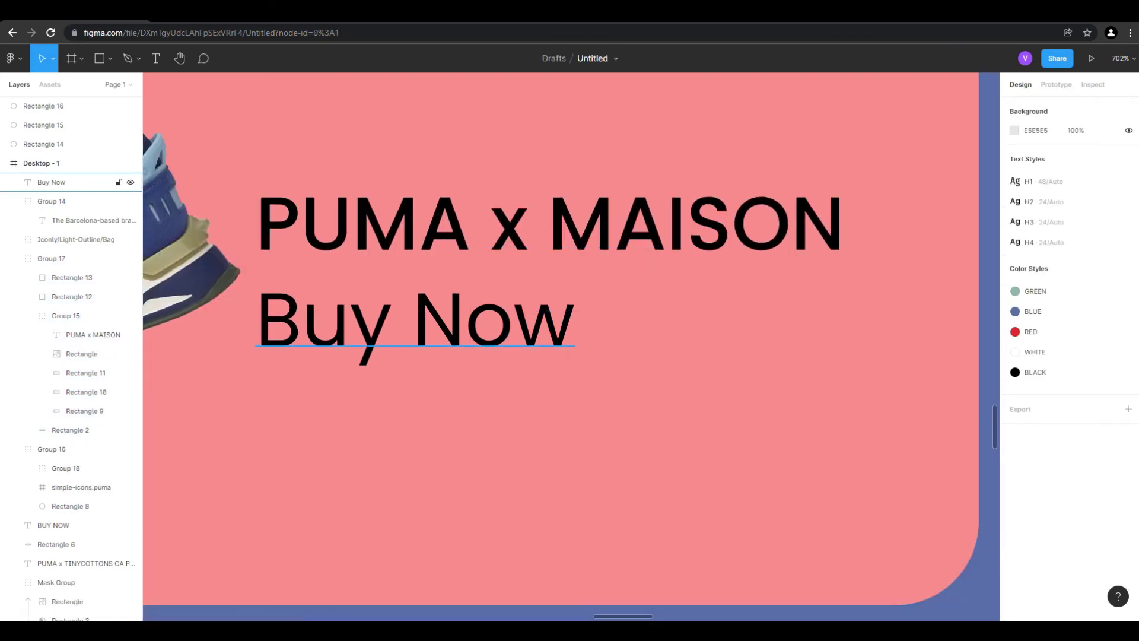
Paste the arrow icon into Desktop - 1 and place it just after the Buy Now text at X 456, Y 922.
{"action": "left_click", "coordinate": [66, 182]}
{"action": "key", "text": "ctrl+v"}
{"action": "left_click_drag", "start_coordinate": [571, 346], "coordinate": [675, 314]}
{"action": "key", "text": "Down"}
{"action": "key", "text": "Down"}
{"action": "key", "text": "Down"}
{"action": "key", "text": "Down"}
{"action": "key", "text": "Down"}
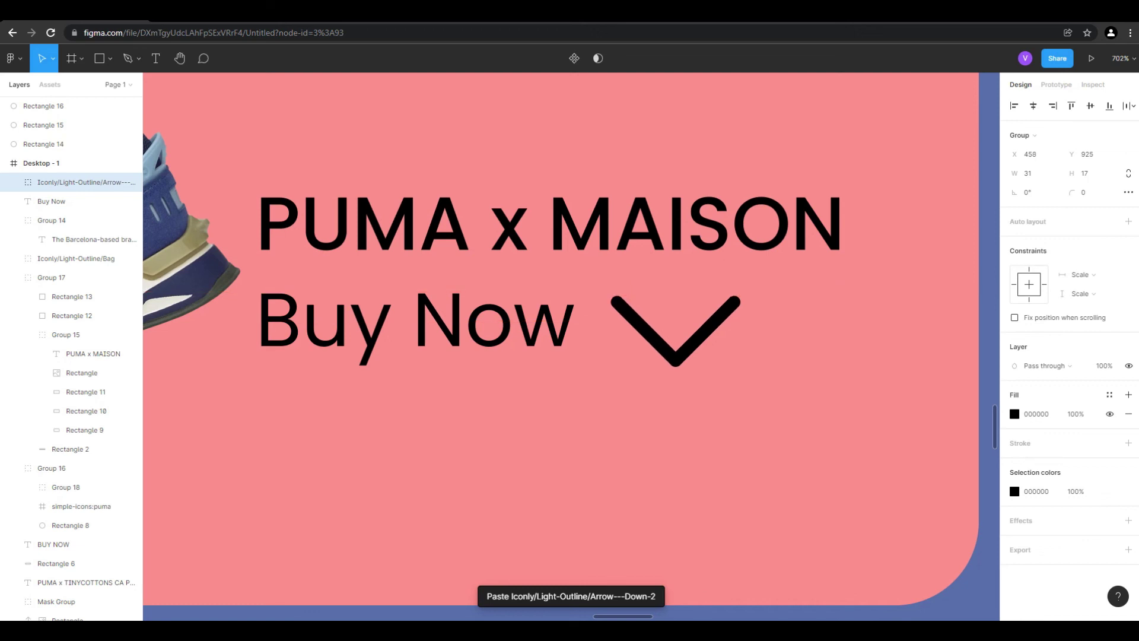
{"action": "key", "text": "Up"}
{"action": "key", "text": "Up"}
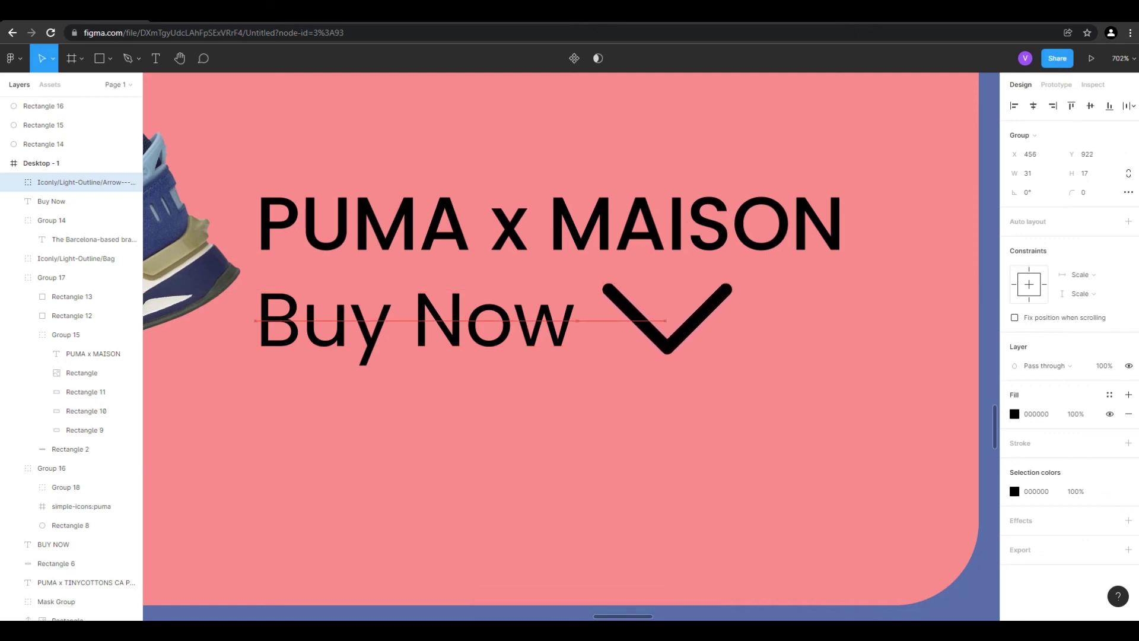
Scale the arrow icon beside Buy Now proportionally to a width of 20.
{"action": "left_click", "coordinate": [1087, 173]}
{"action": "type", "text": "15"}
{"action": "key", "text": "Return"}
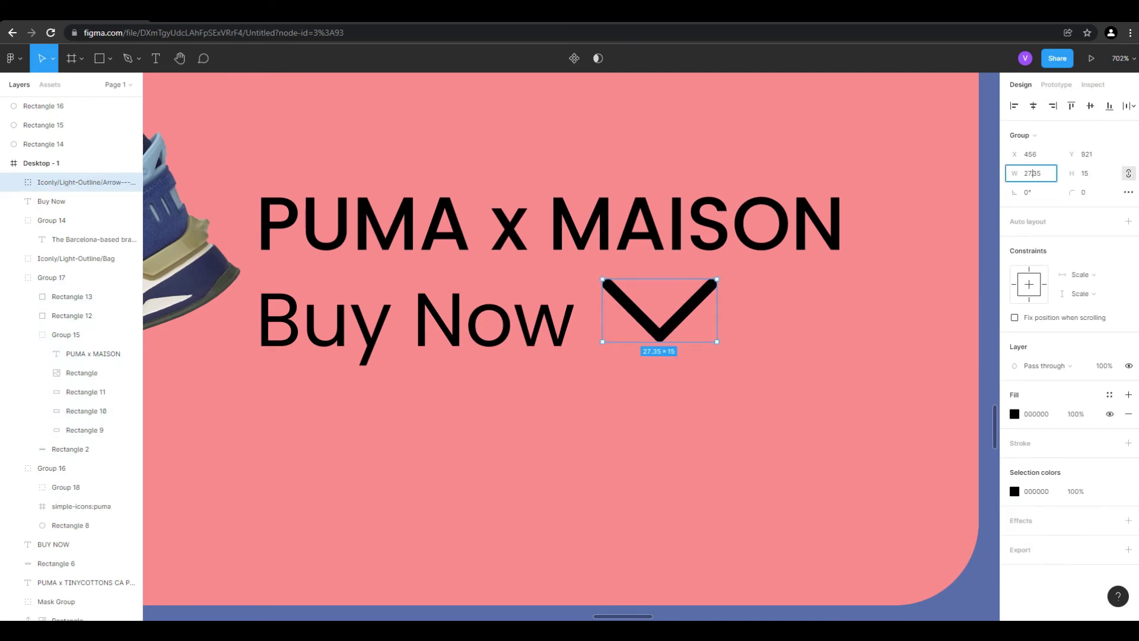
{"action": "type", "text": "20"}
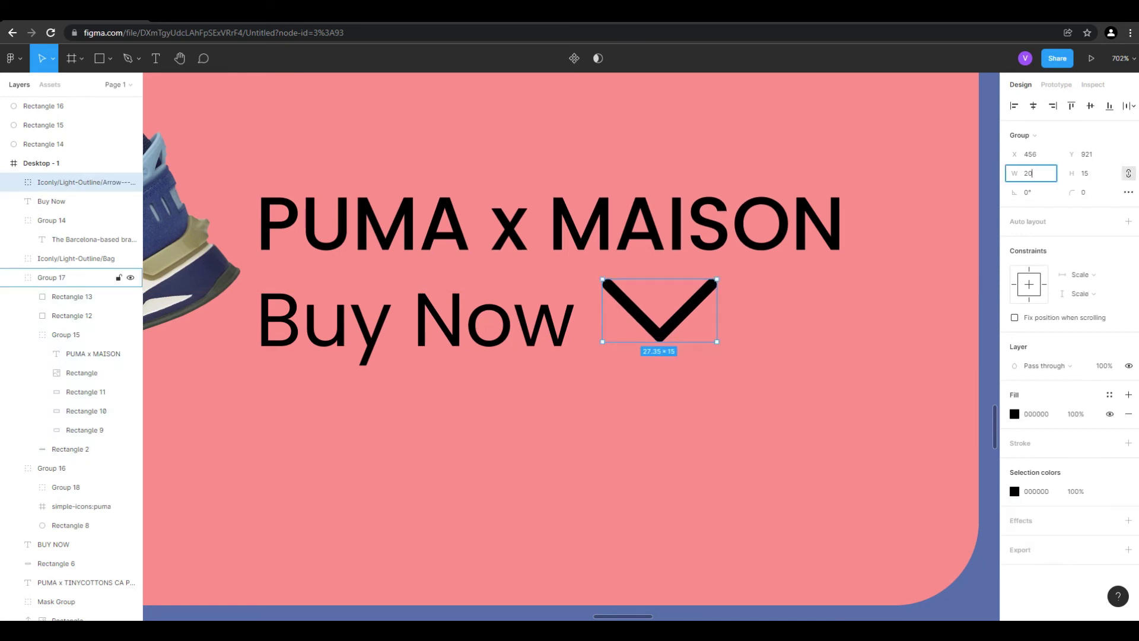
{"action": "left_click", "coordinate": [71, 277]}
{"action": "left_click", "coordinate": [71, 182]}
Nudge the arrow icon into line with the Buy Now text at X 455, Y 926.
{"action": "key", "text": "Right"}
{"action": "key", "text": "Down"}
{"action": "key", "text": "Down"}
{"action": "key", "text": "Down"}
{"action": "key", "text": "Down"}
{"action": "key", "text": "Down"}
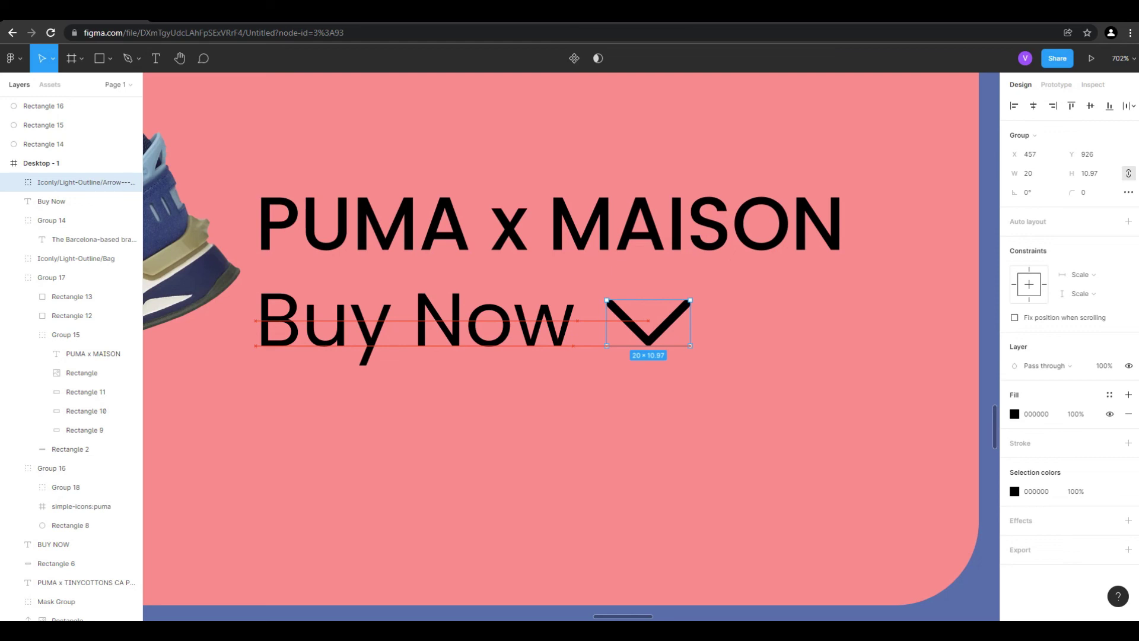
{"action": "key", "text": "Left"}
{"action": "key", "text": "Left"}
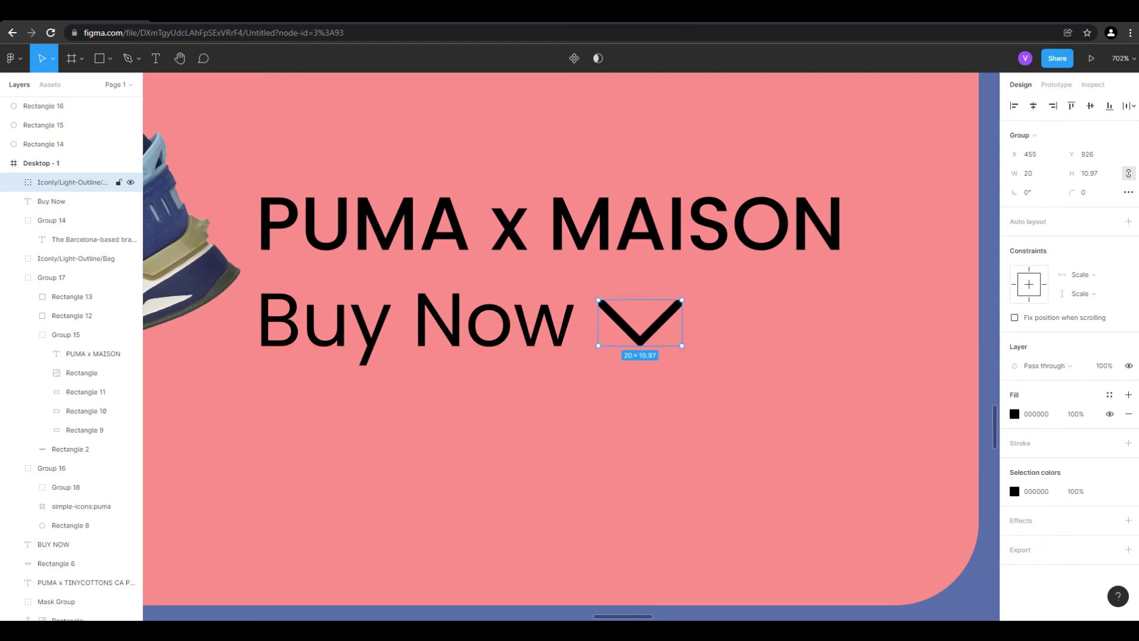
{"action": "key", "text": "Down"}
{"action": "key", "text": "Down"}
{"action": "key", "text": "Up"}
{"action": "key", "text": "Up"}
Group the arrow icon with the Buy Now text.
{"action": "scroll", "coordinate": [489, 352], "scroll_direction": "up", "scroll_amount": 5}
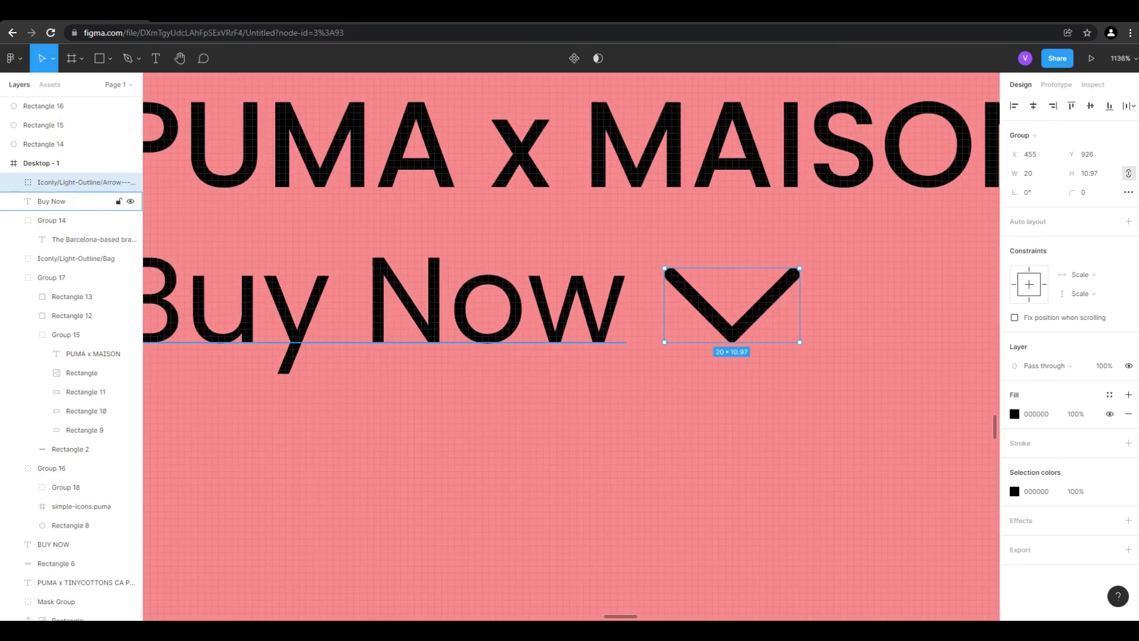
{"action": "left_click", "coordinate": [72, 201], "text": "shift"}
{"action": "scroll", "coordinate": [661, 343], "scroll_direction": "down", "scroll_amount": 5}
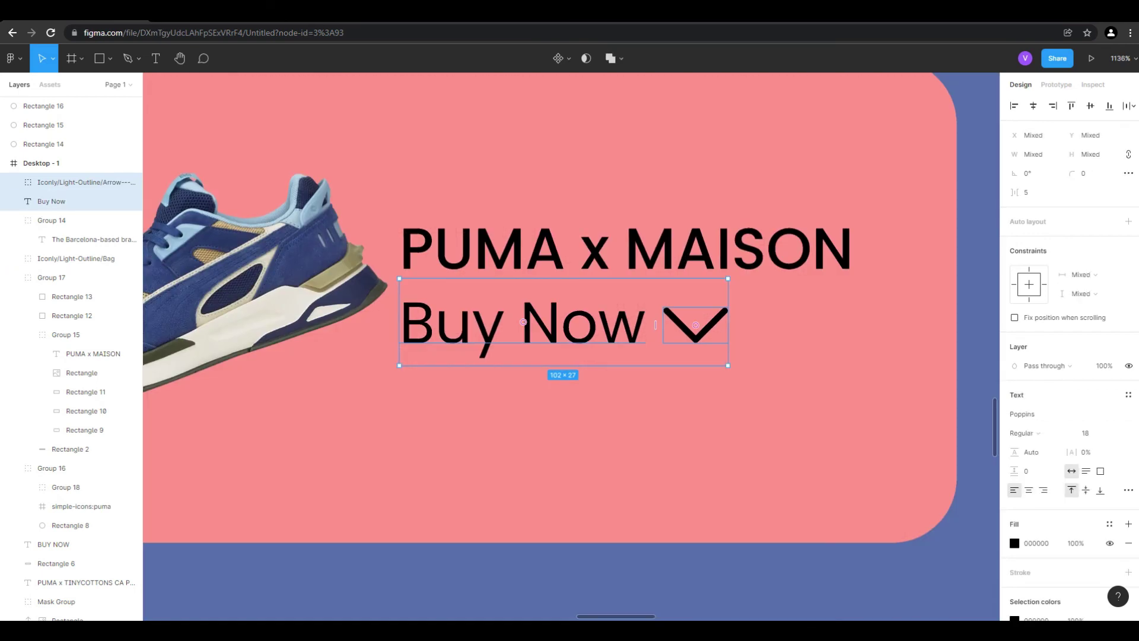
{"action": "right_click", "coordinate": [588, 323]}
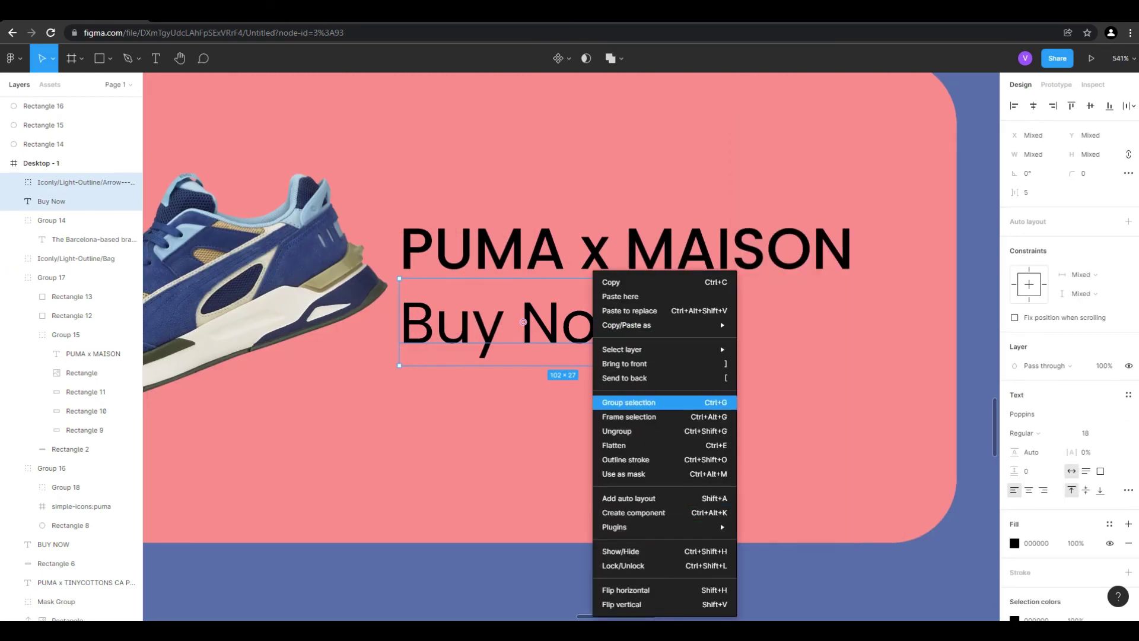
{"action": "left_click", "coordinate": [617, 403]}
Replace the fill of the Buy Now and arrow group with the BLACK color style.
{"action": "left_click", "coordinate": [1128, 432]}
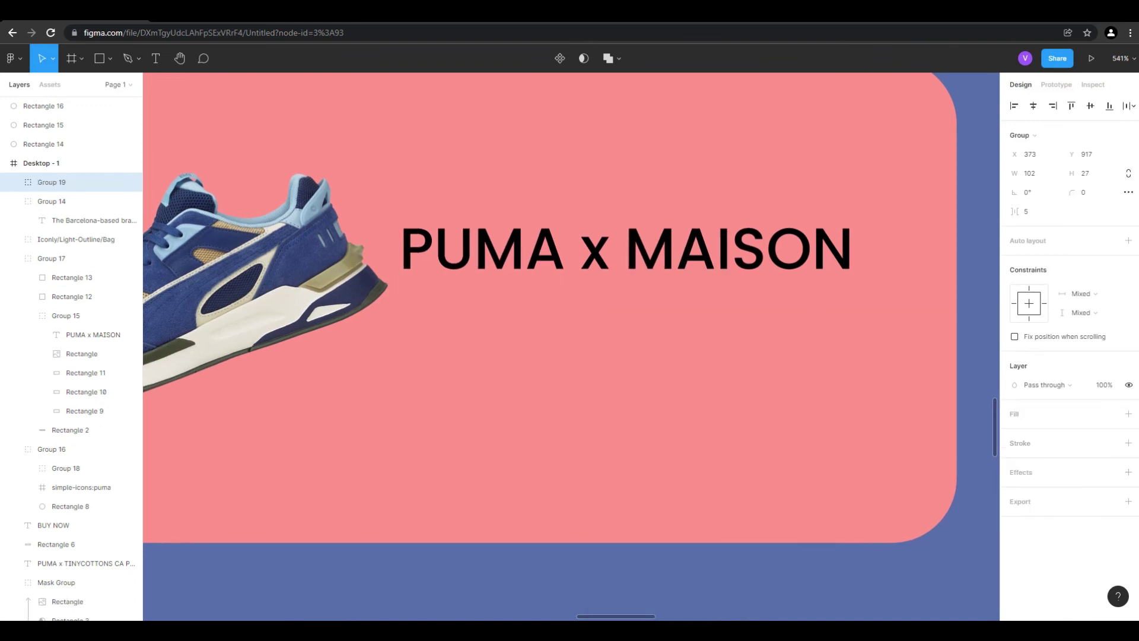
{"action": "left_click", "coordinate": [1128, 414]}
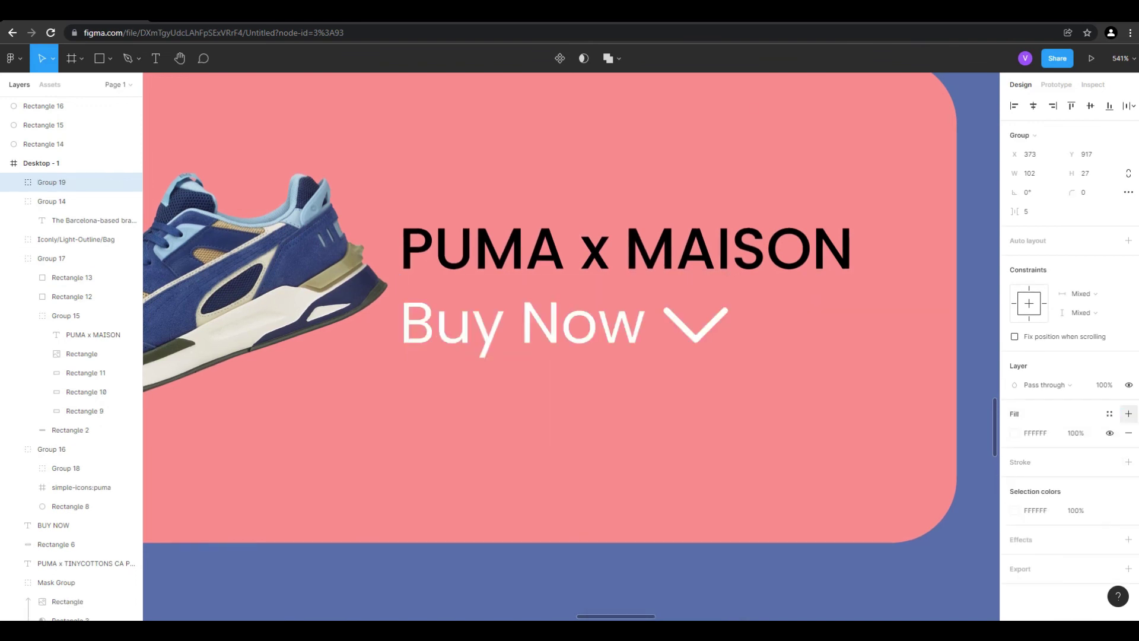
{"action": "left_click", "coordinate": [1128, 432]}
{"action": "left_click", "coordinate": [1110, 413]}
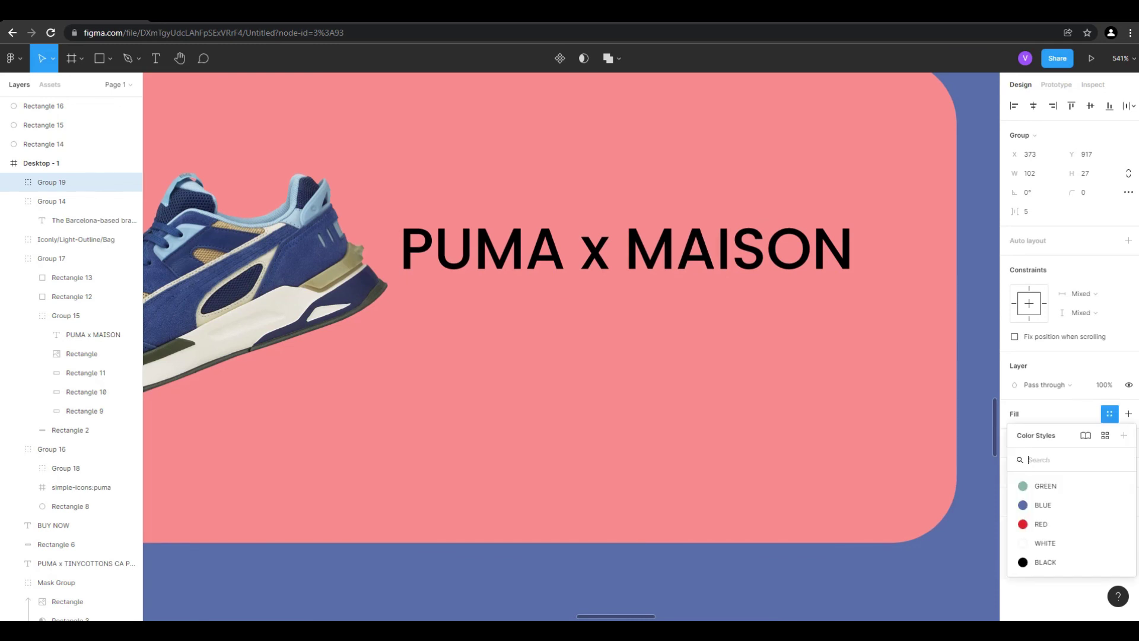
{"action": "left_click", "coordinate": [1043, 562]}
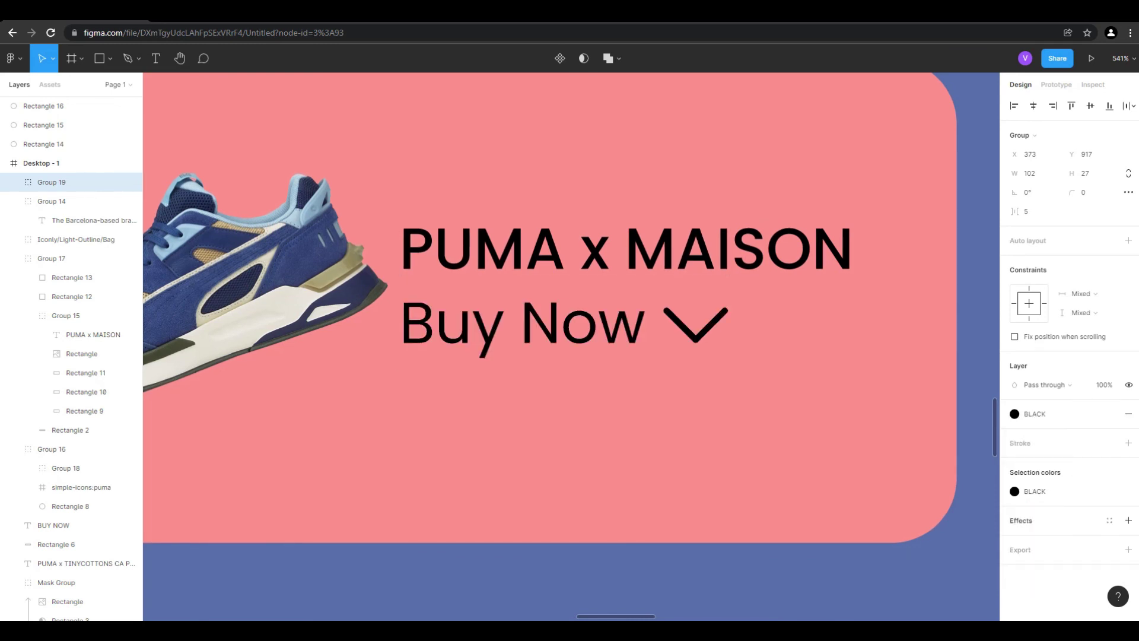